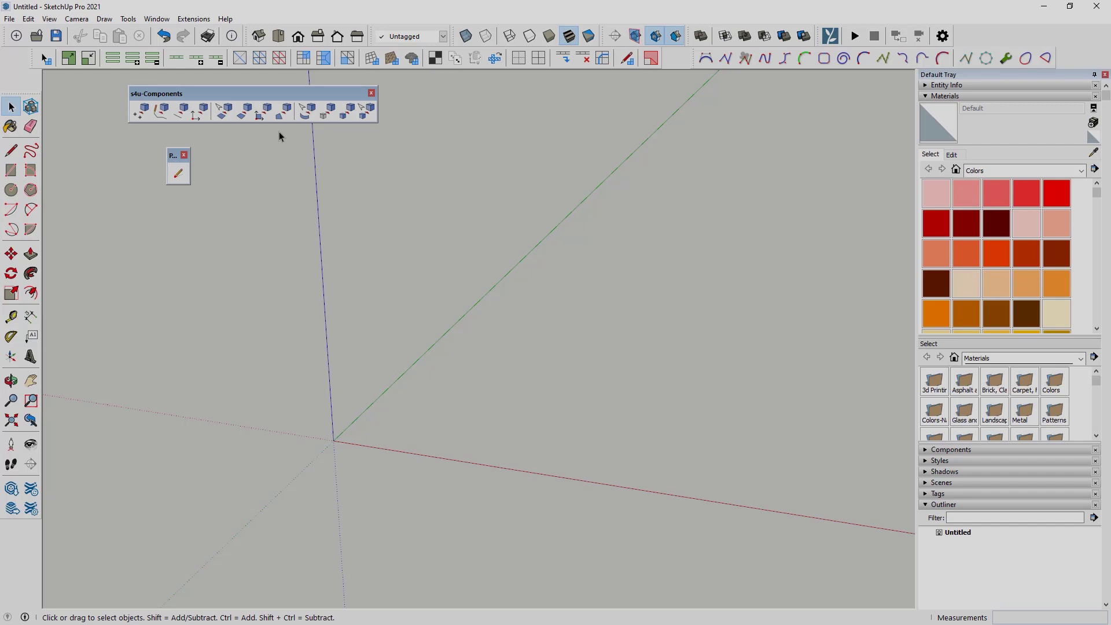
Place five construction points in a loose arc across the ground with the point tool
scroll(330, 329, down, 2)
scroll(718, 352, up, 2)
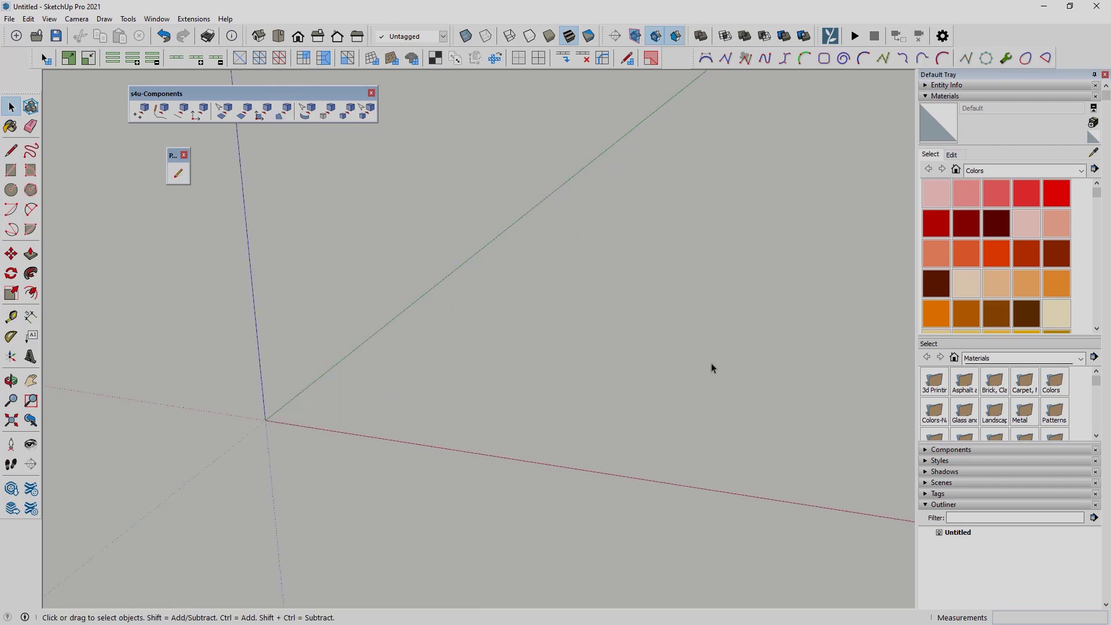
scroll(712, 369, up, 1)
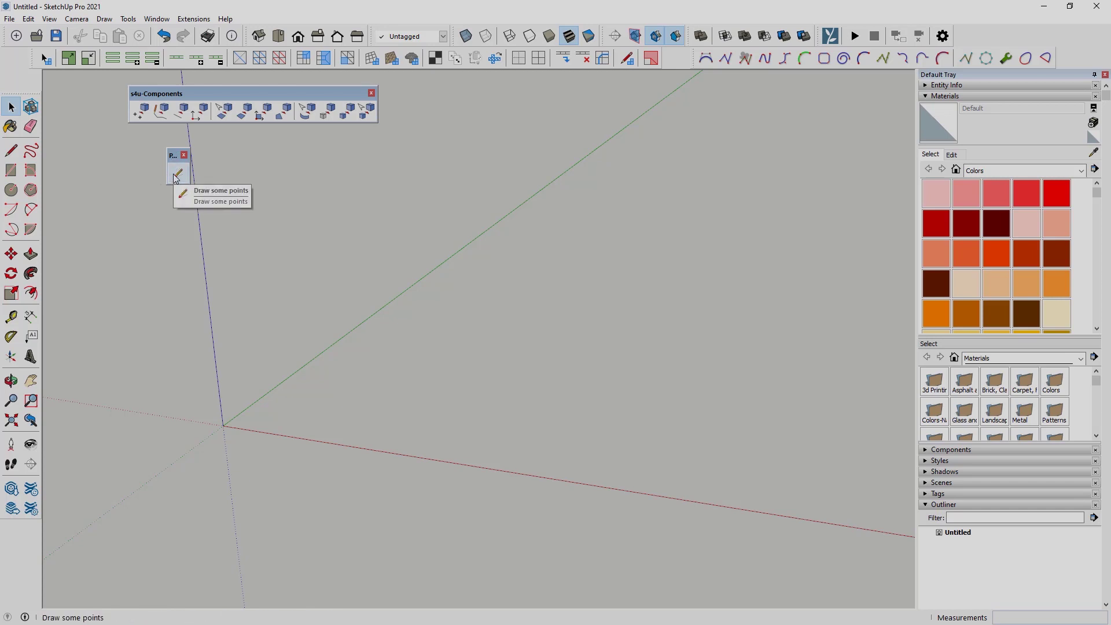
click(175, 175)
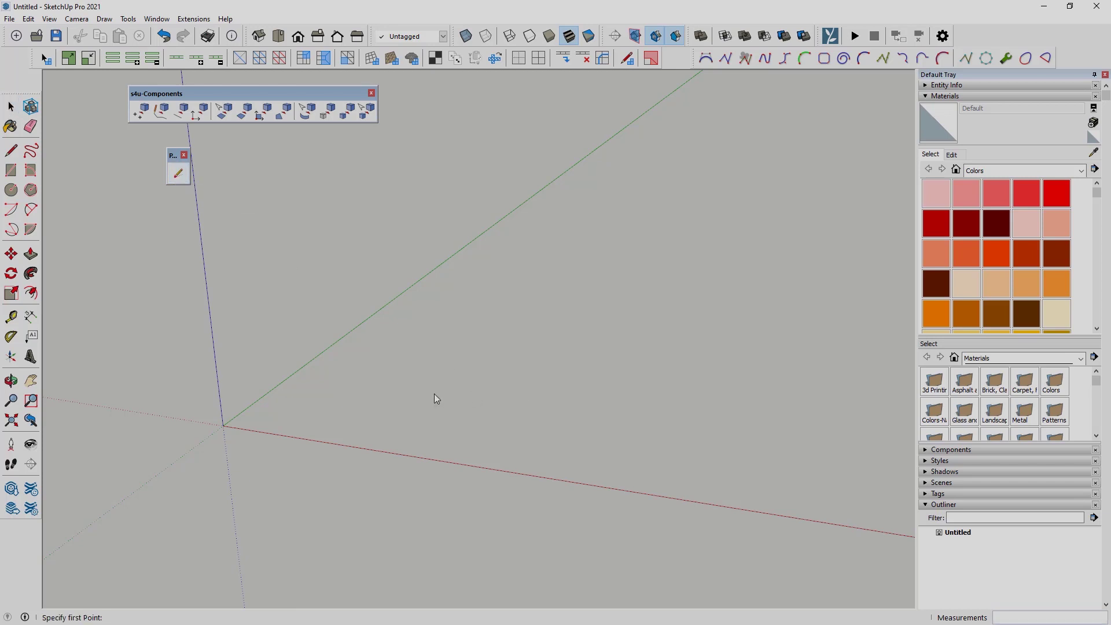
click(366, 388)
right_click(467, 348)
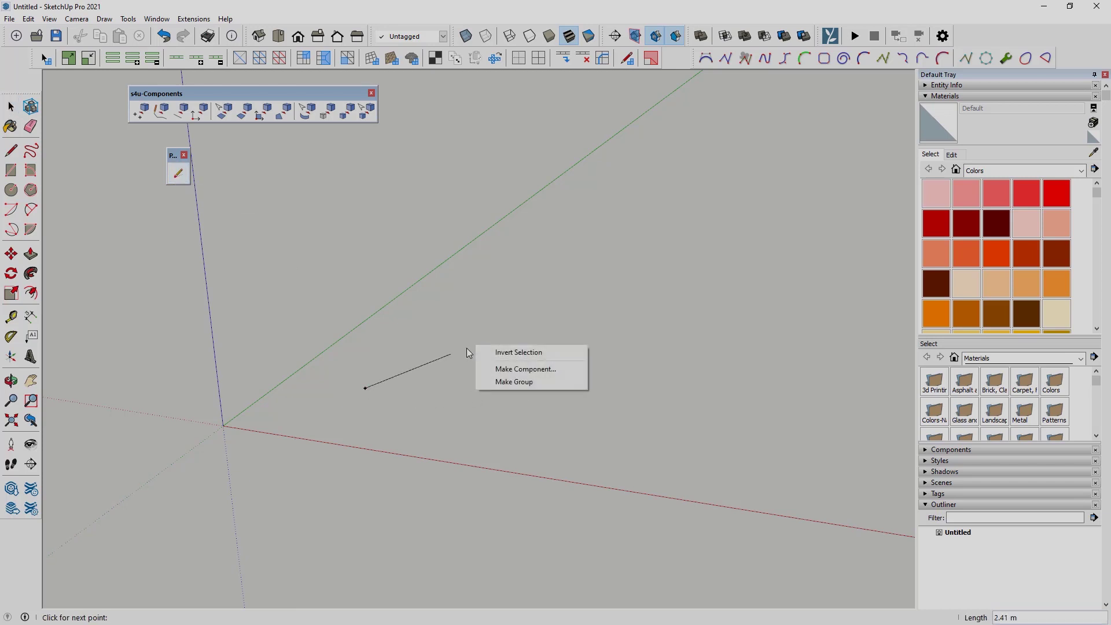
click(466, 348)
click(601, 326)
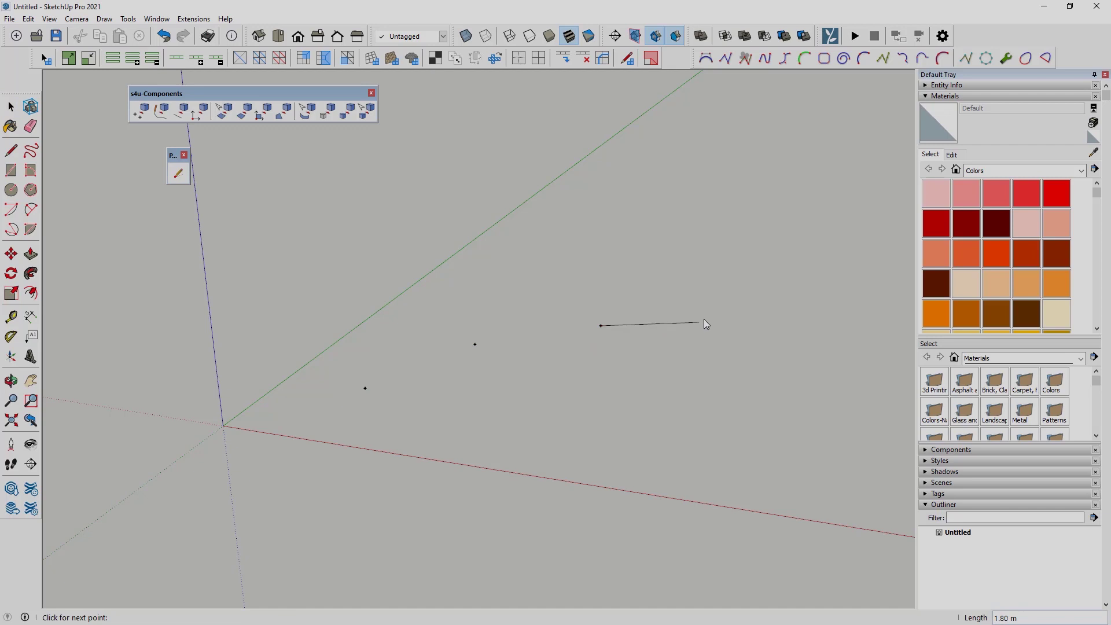
click(726, 307)
click(843, 328)
click(10, 107)
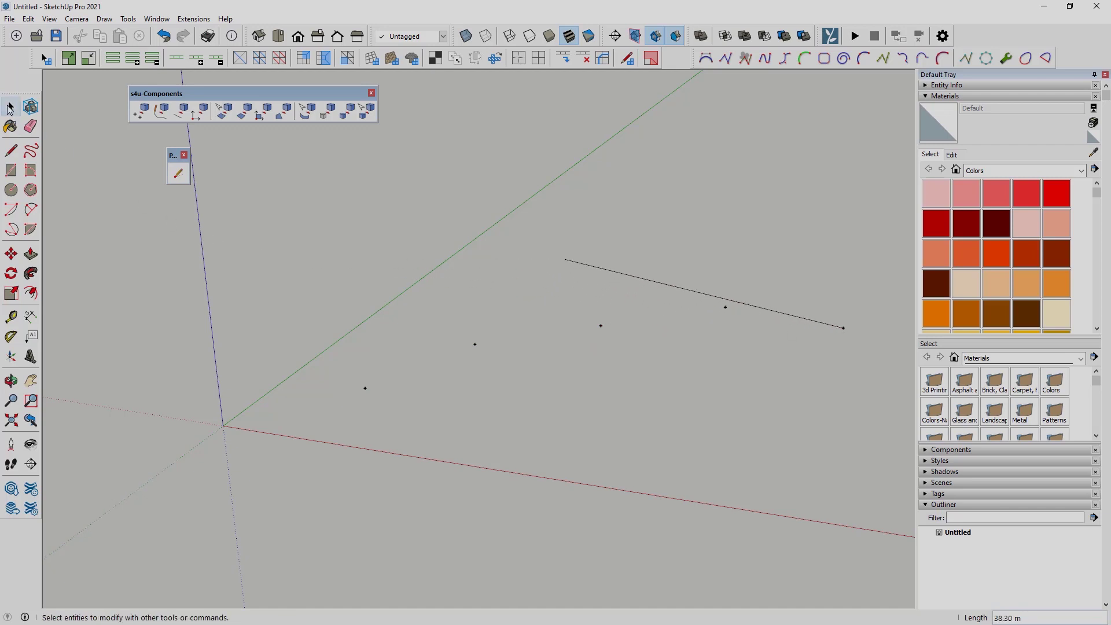
Orbit down to a lower viewing angle around the five points
middle_drag(470, 397, 668, 348)
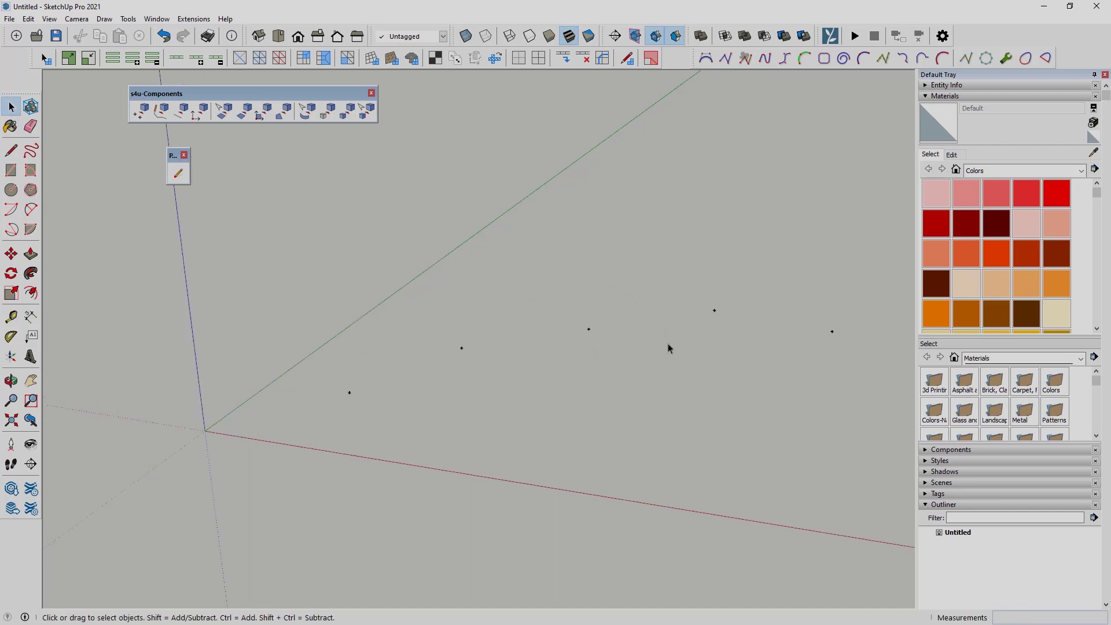
click(588, 330)
click(590, 360)
mouse_move(590, 360)
middle_down()
mouse_move(300, 395)
mouse_move(728, 425)
mouse_move(644, 377)
middle_up()
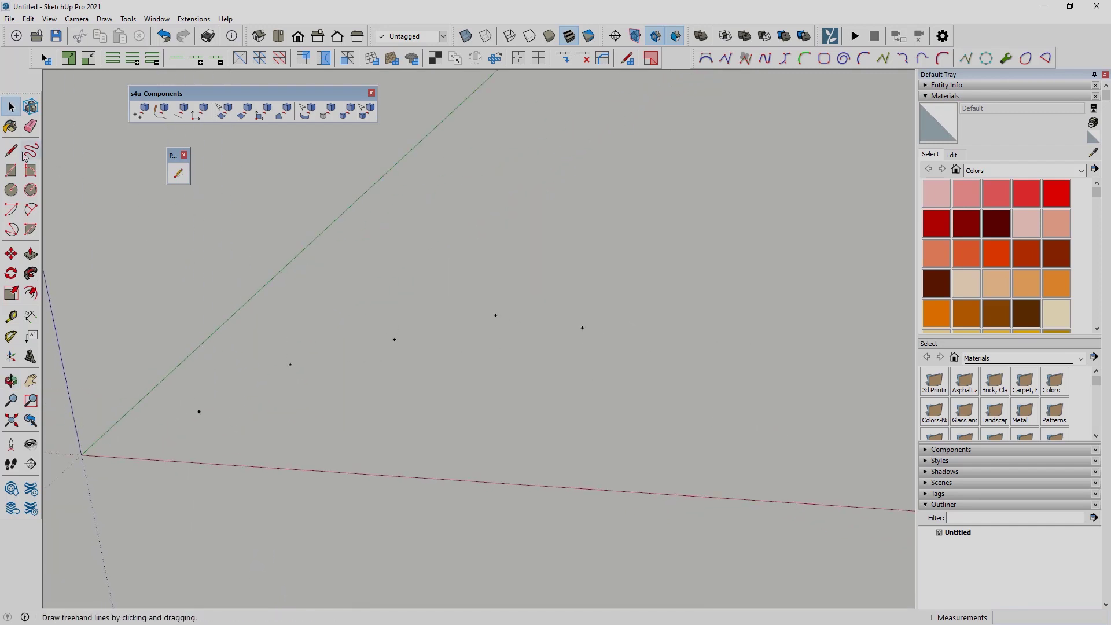
Draw a small rectangle beside the points and Push/Pull it up into a tall post
click(11, 170)
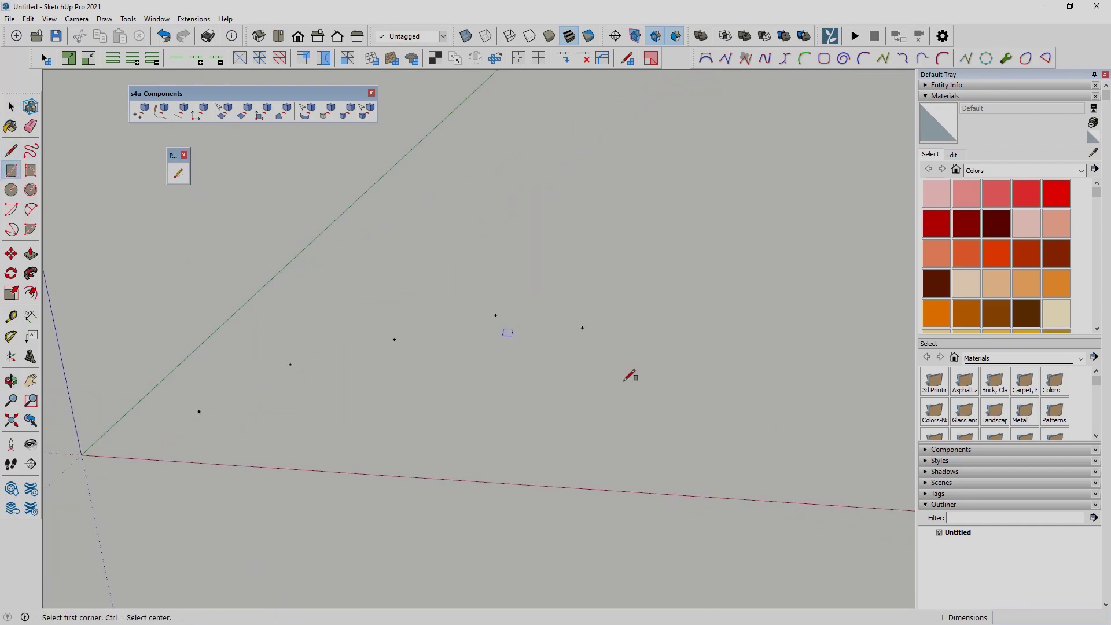
click(705, 408)
click(723, 421)
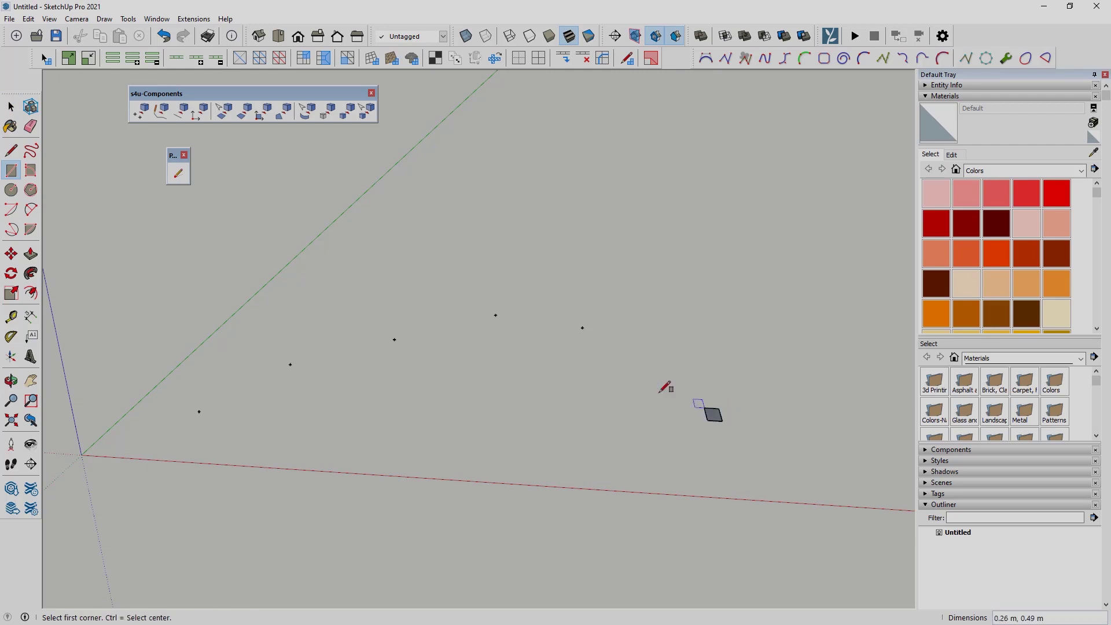
key(p)
click(715, 416)
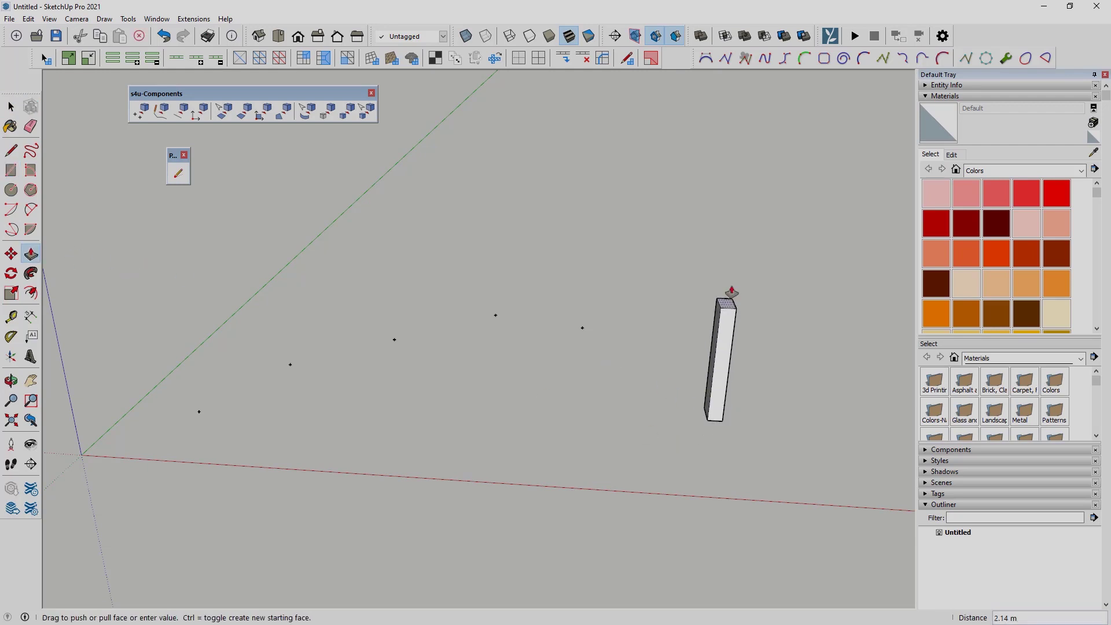
click(731, 269)
click(10, 107)
Select the whole post and make it the component Component#1
triple_click(728, 345)
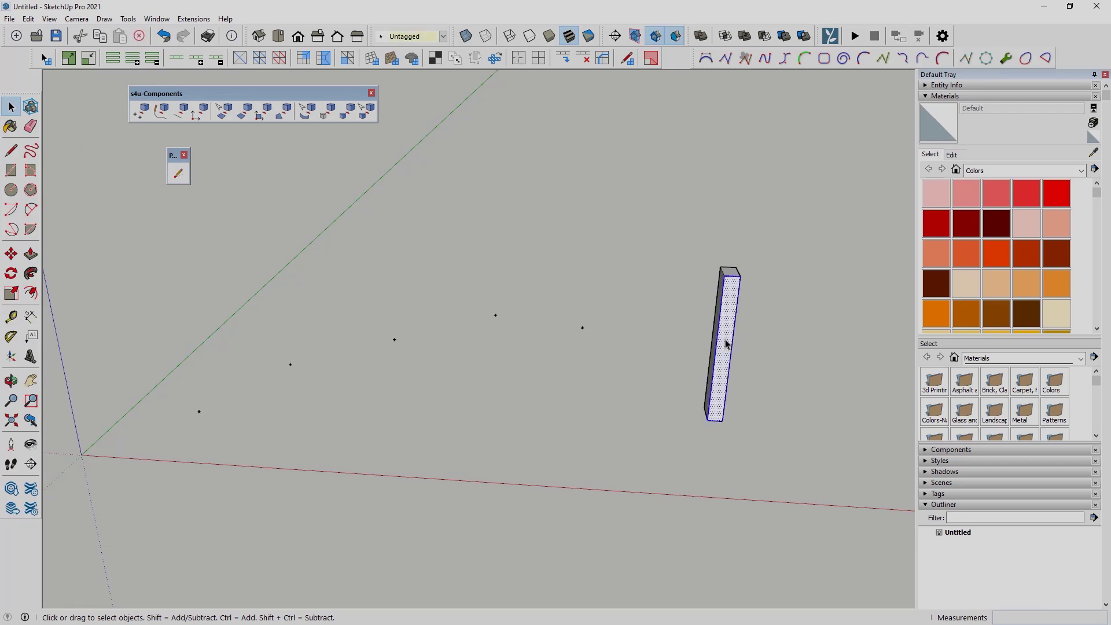
click(31, 107)
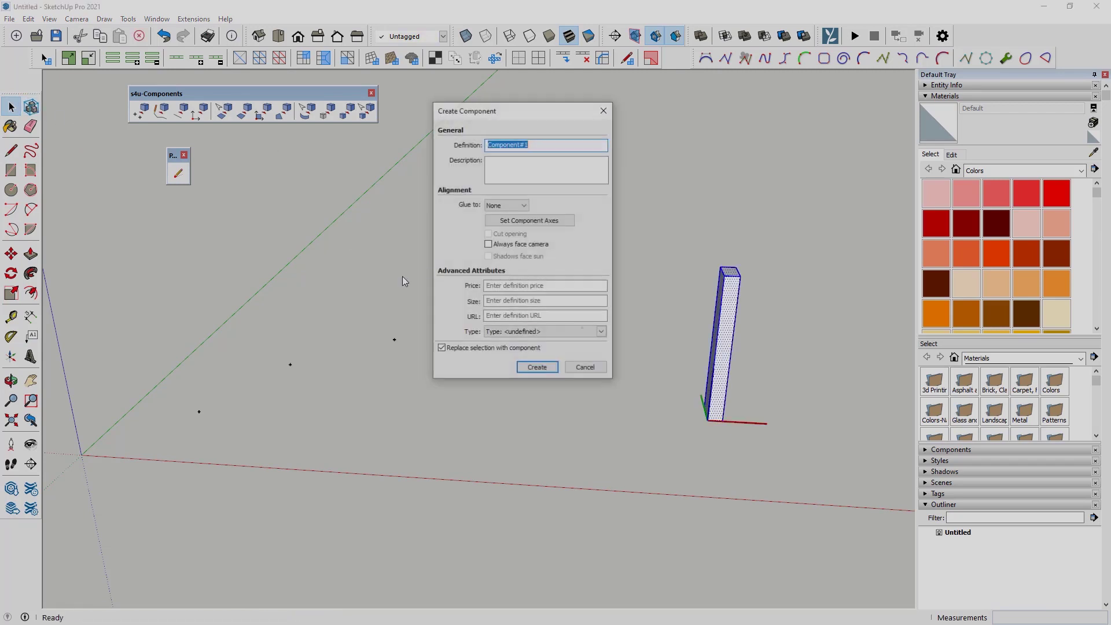
key(Return)
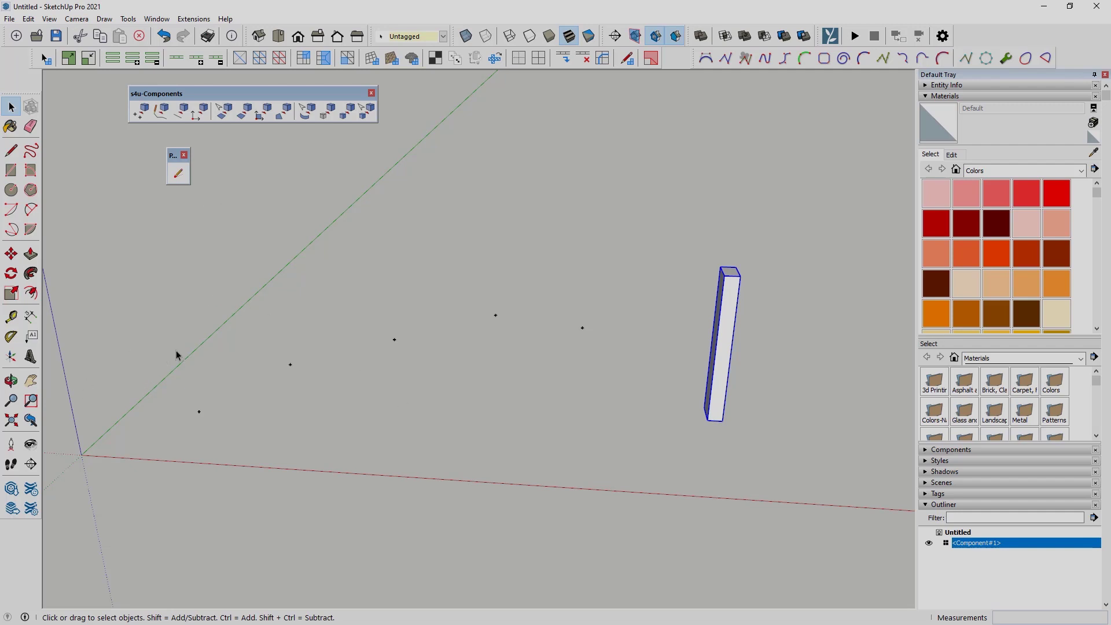
Copy the post component onto all five construction points with s4u Points to Components
drag(98, 191, 761, 564)
click(139, 111)
click(361, 323)
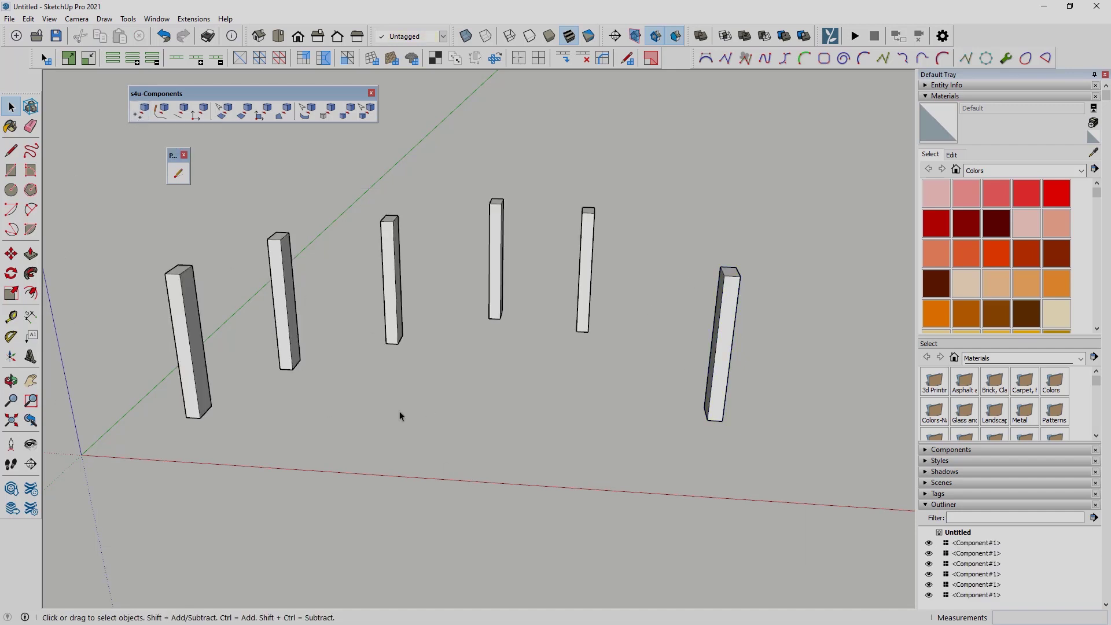
middle_drag(400, 411, 606, 331)
Edit the post component and push its top face down to shorten every post
triple_click(606, 332)
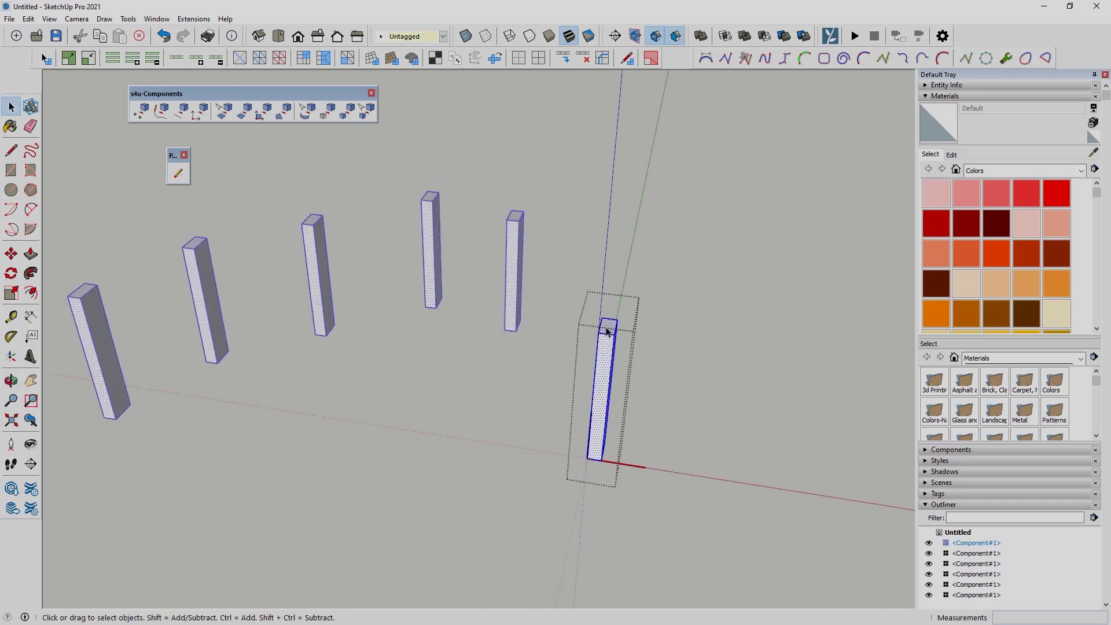
click(608, 327)
key(p)
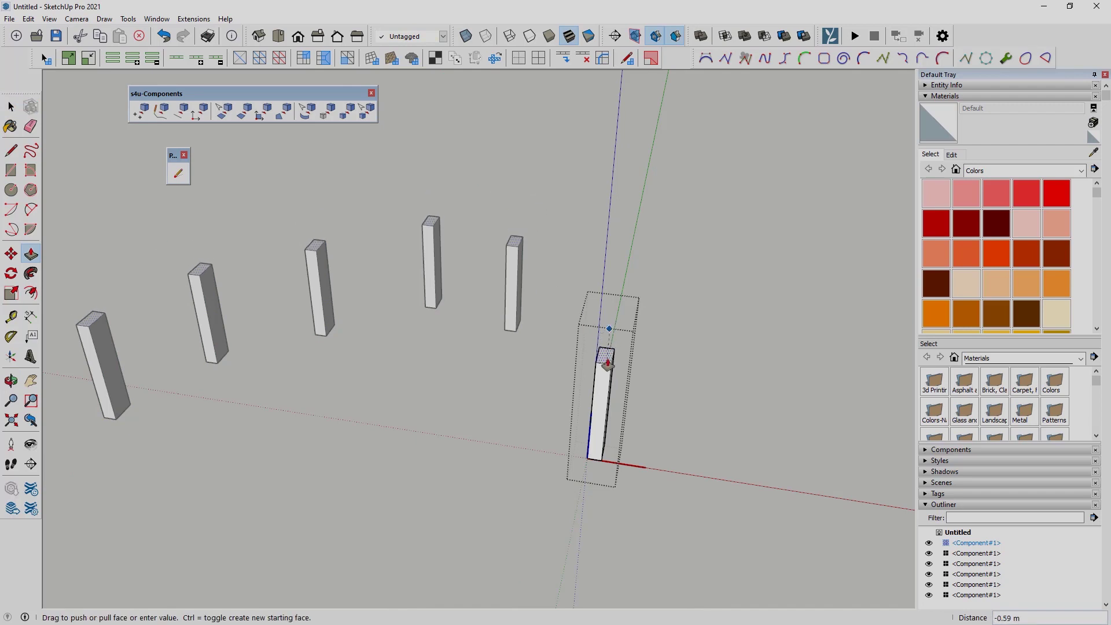
click(11, 107)
scroll(442, 408, down, 2)
middle_drag(442, 408, 470, 406)
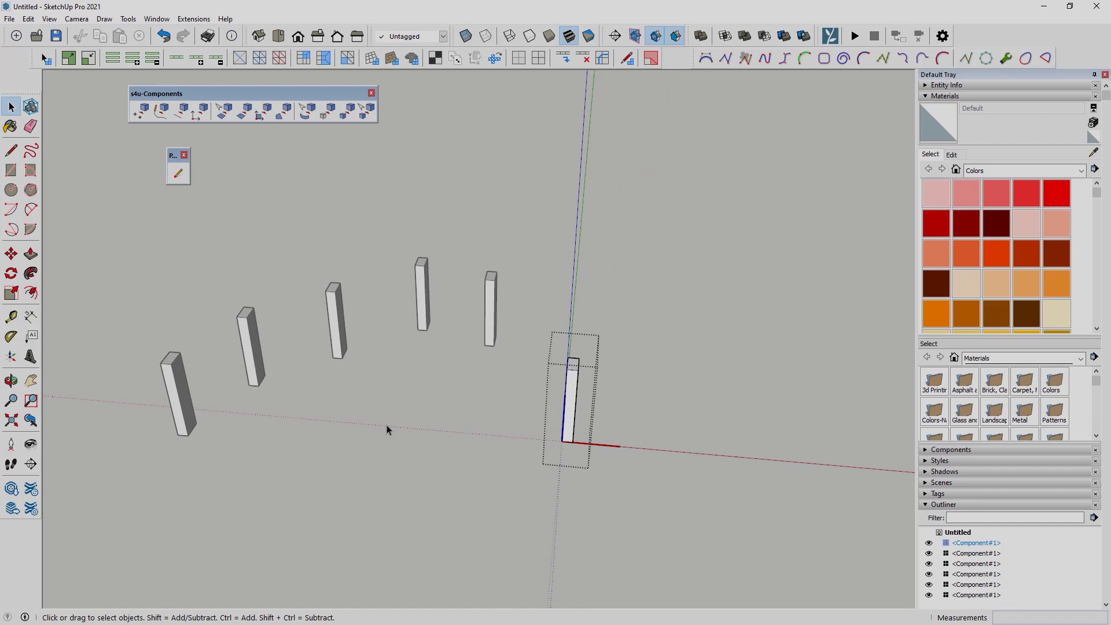
middle_drag(314, 419, 206, 409)
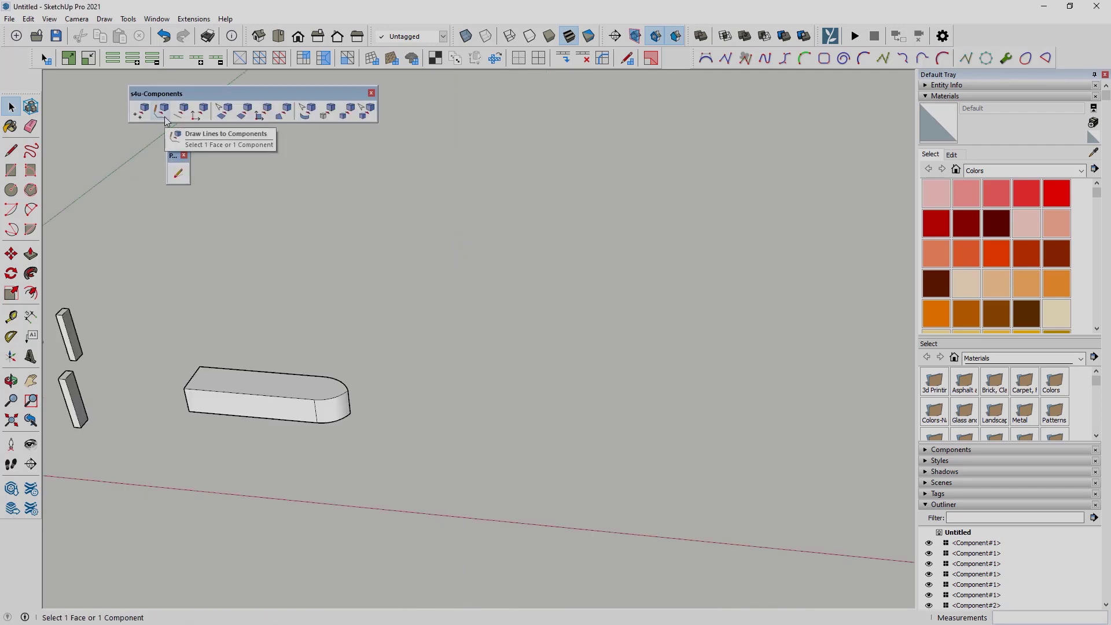
Dismiss the component-or-face warning and select the rounded-end slab component
scroll(141, 310, down, 2)
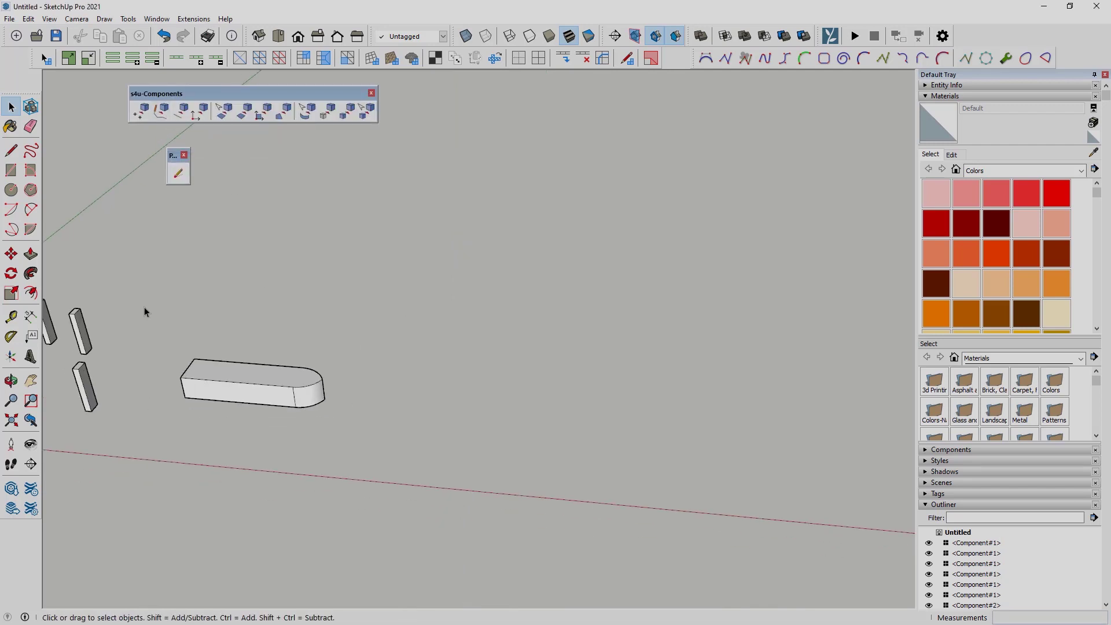
click(159, 112)
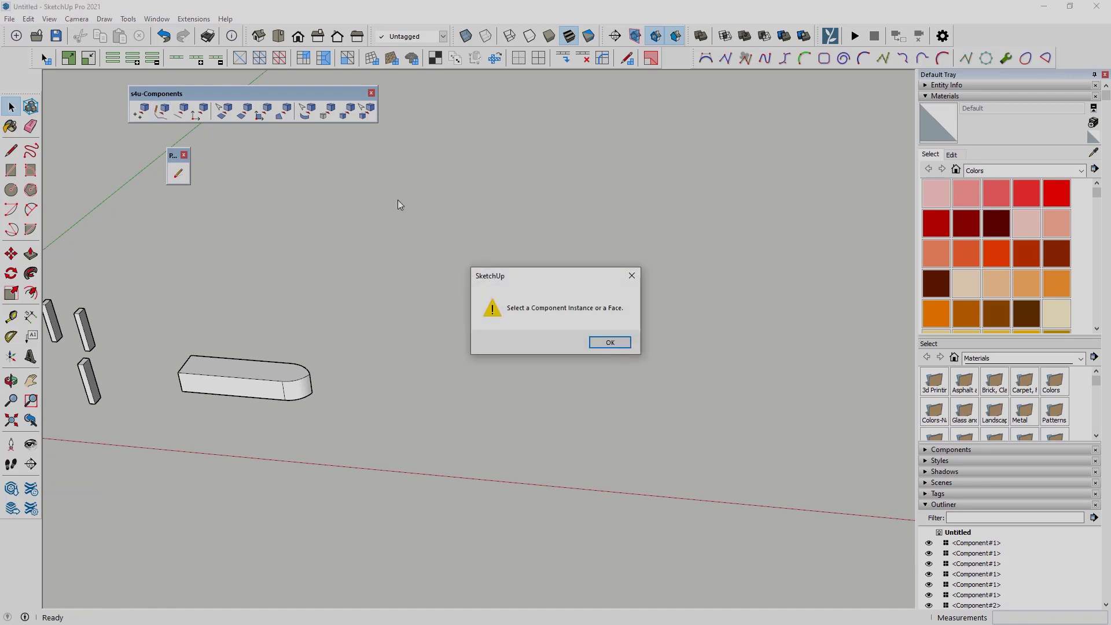
click(608, 343)
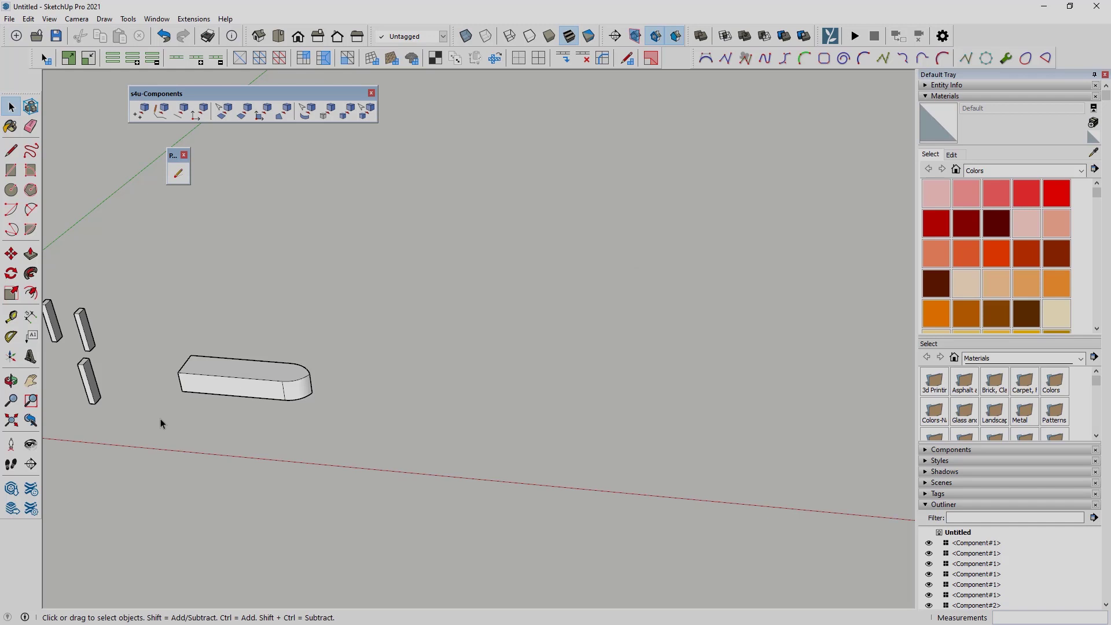
click(263, 379)
scroll(193, 242, down, 1)
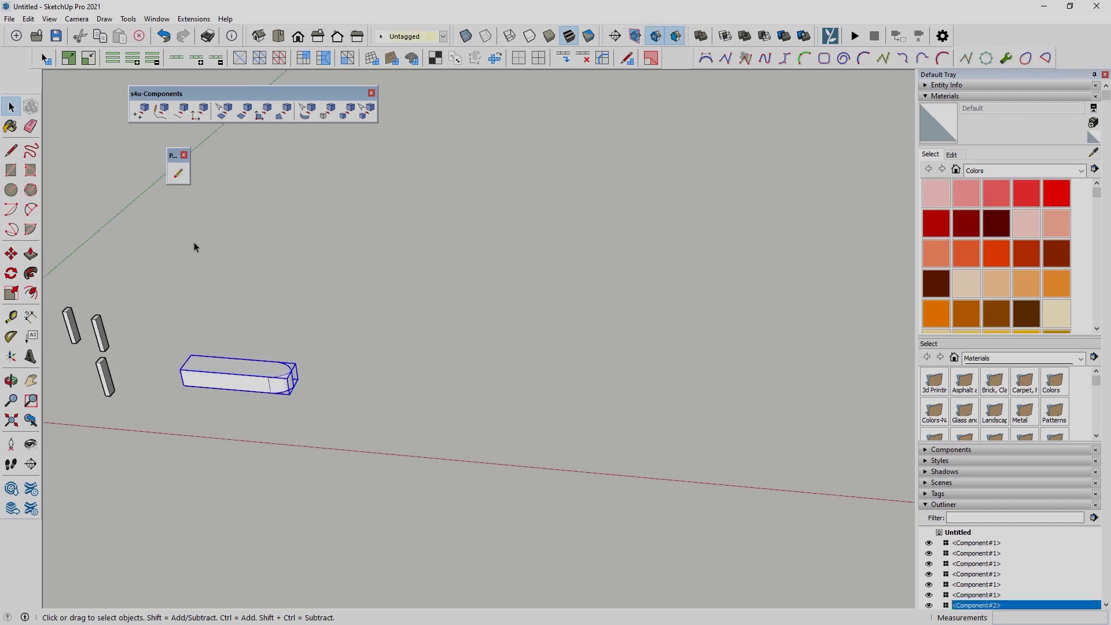
Lay slab copies end to end along a zigzag path around the layout
click(162, 111)
click(300, 300)
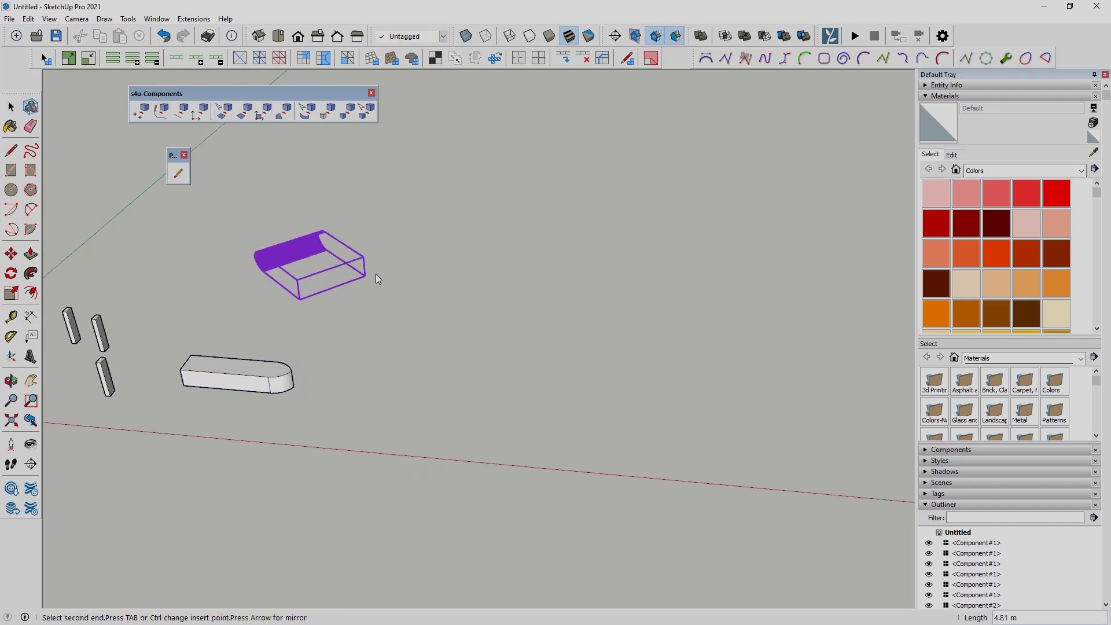
click(412, 277)
click(511, 280)
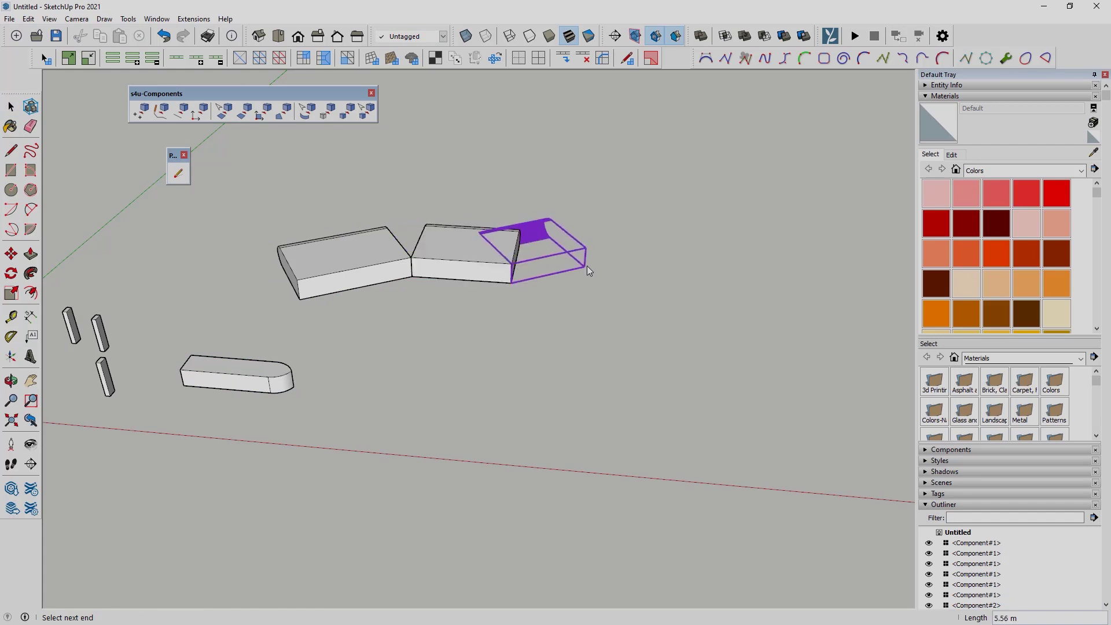
click(591, 265)
click(678, 282)
click(695, 336)
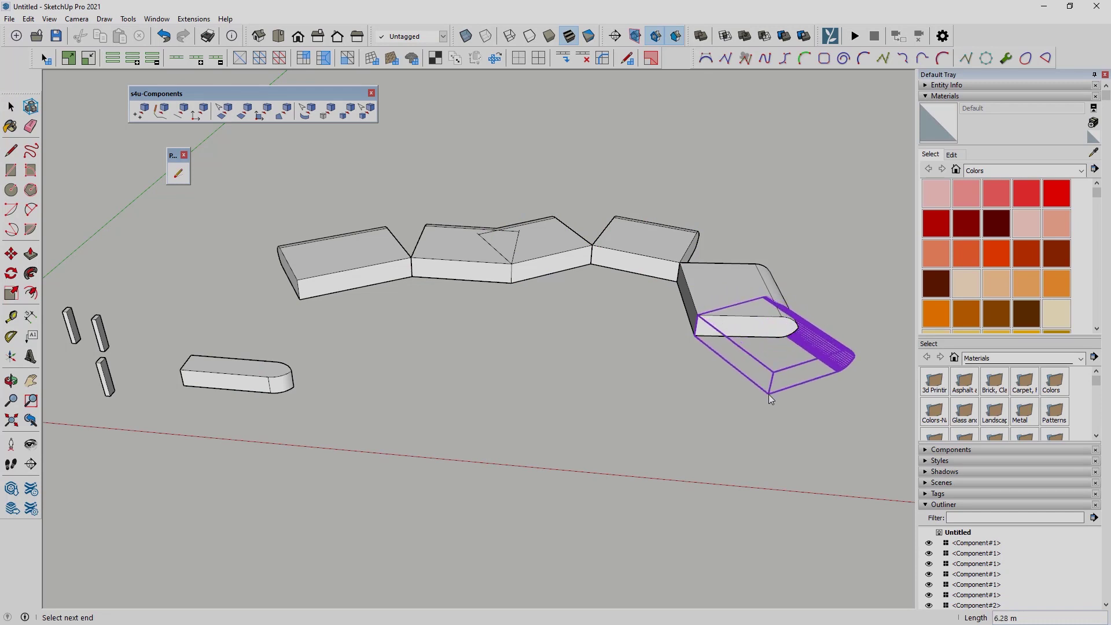
click(769, 395)
click(598, 530)
click(452, 512)
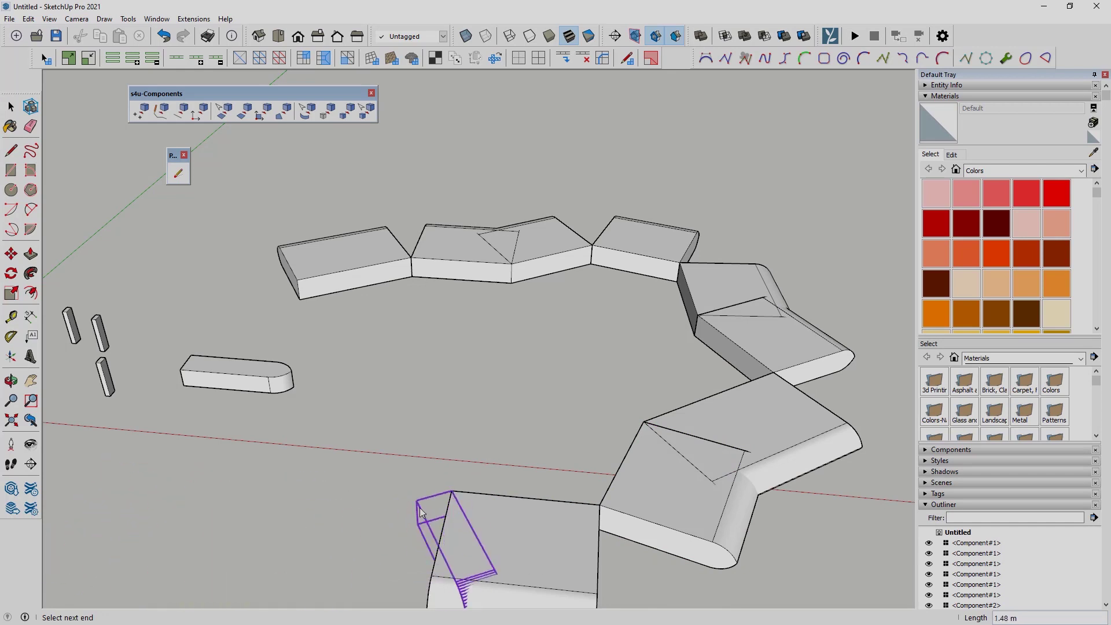
click(315, 431)
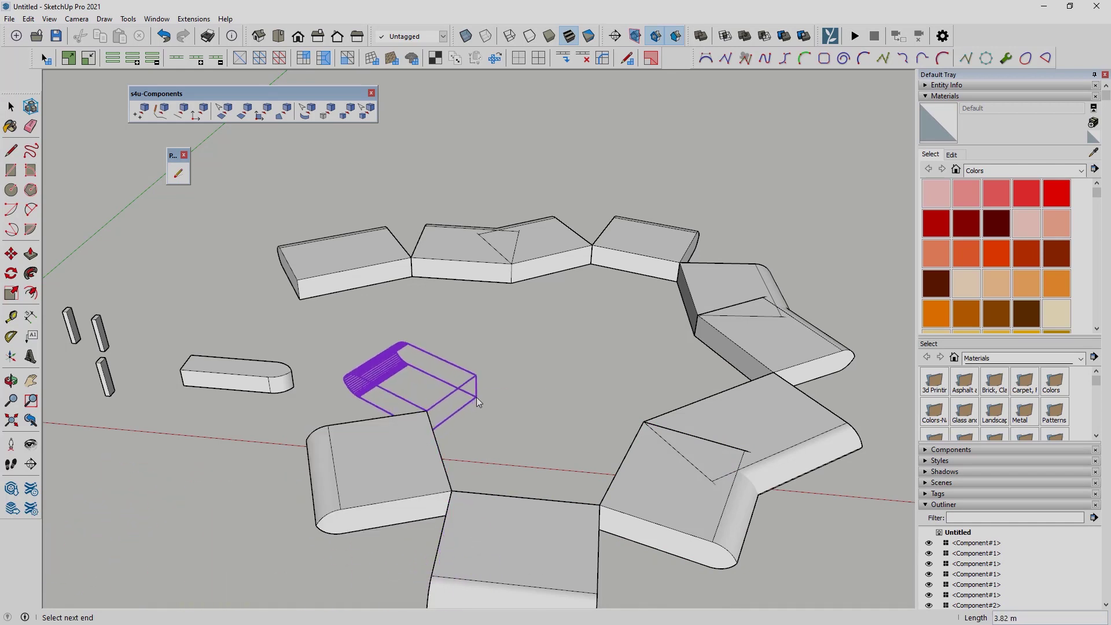
key(Escape)
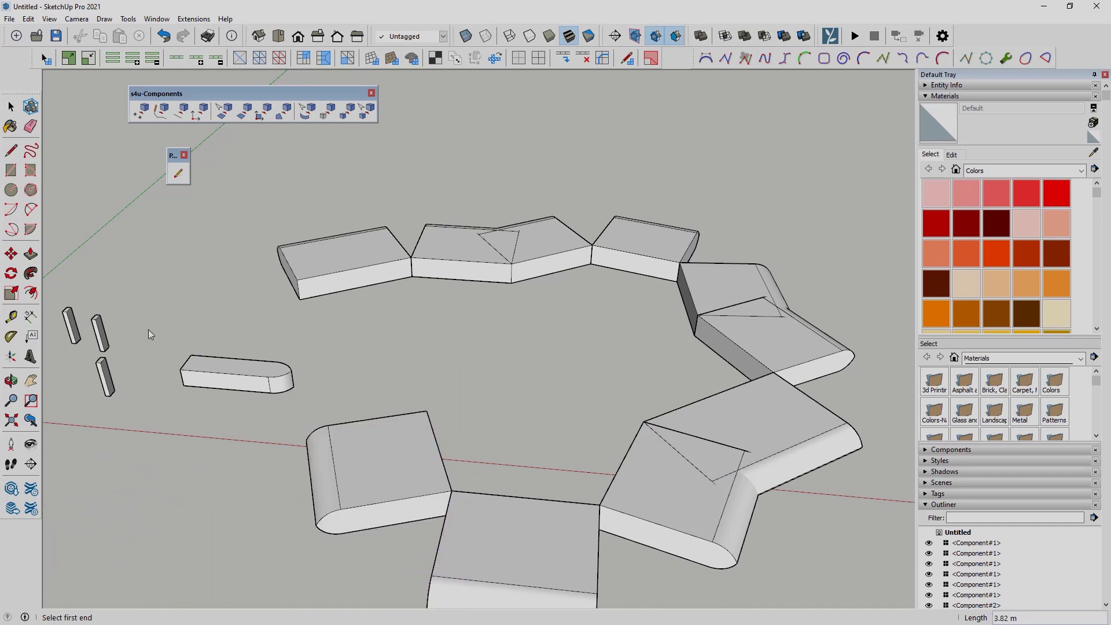
Leave the s4u endpoint tool and return to the Select tool
scroll(148, 328, down, 3)
scroll(306, 283, down, 2)
scroll(741, 310, up, 3)
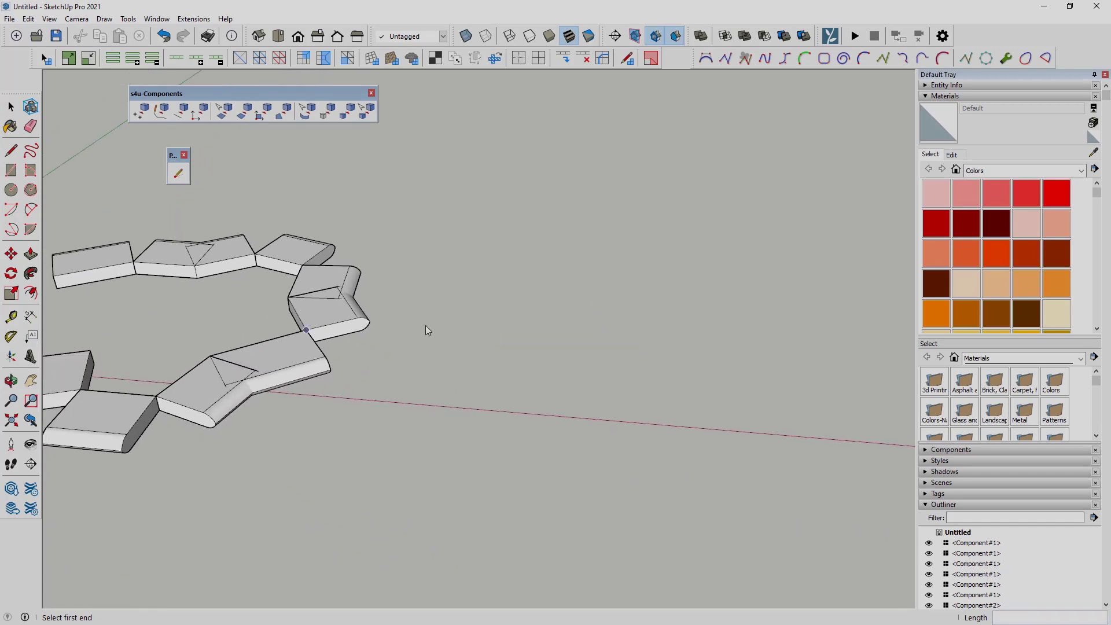
key(space)
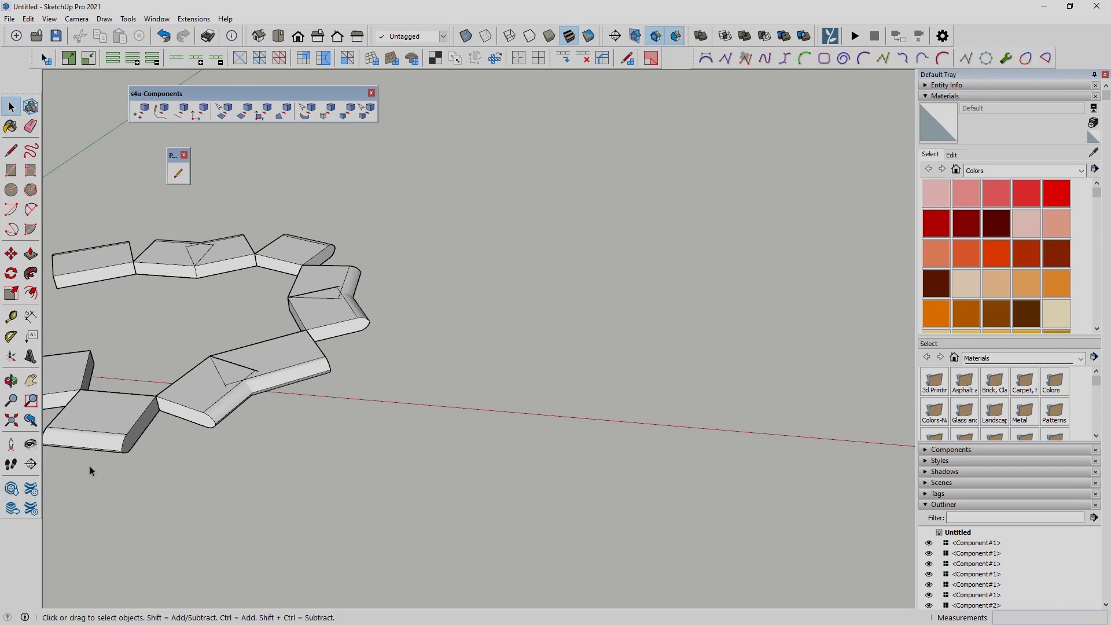
Arrange arrow copies on every left hexagon edge with s4u Lines-Arrange
scroll(43, 341, down, 1)
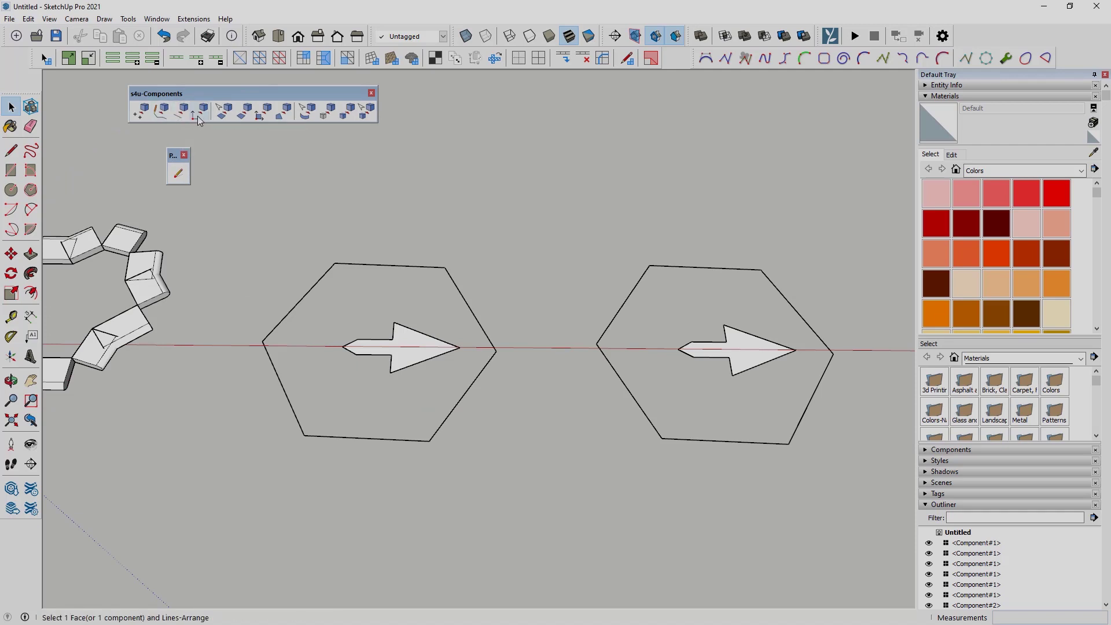
scroll(212, 443, up, 1)
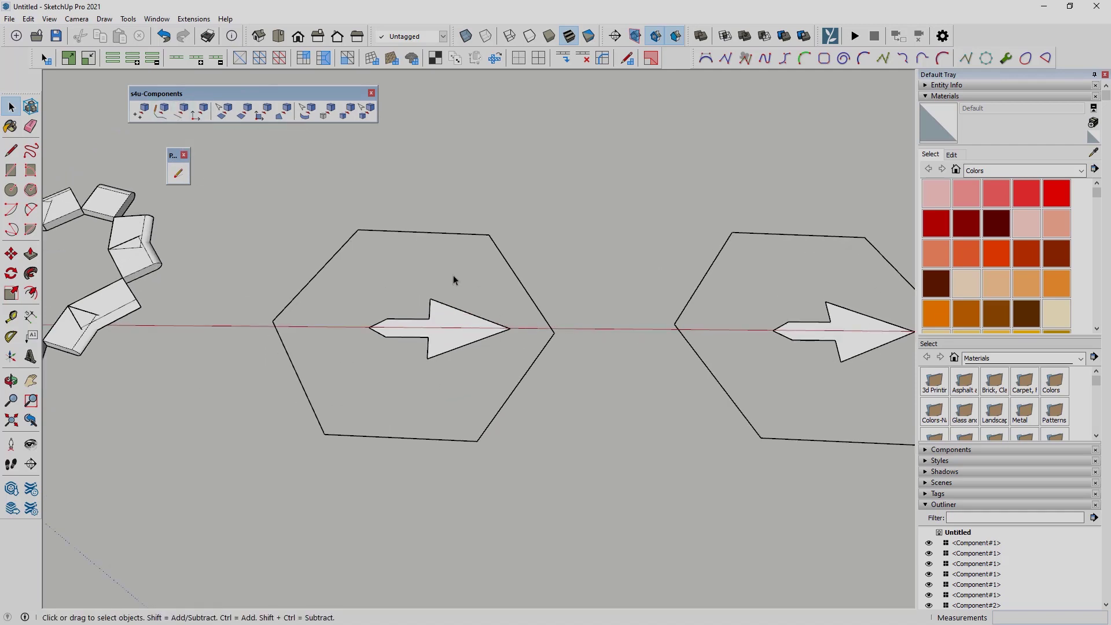
click(495, 324)
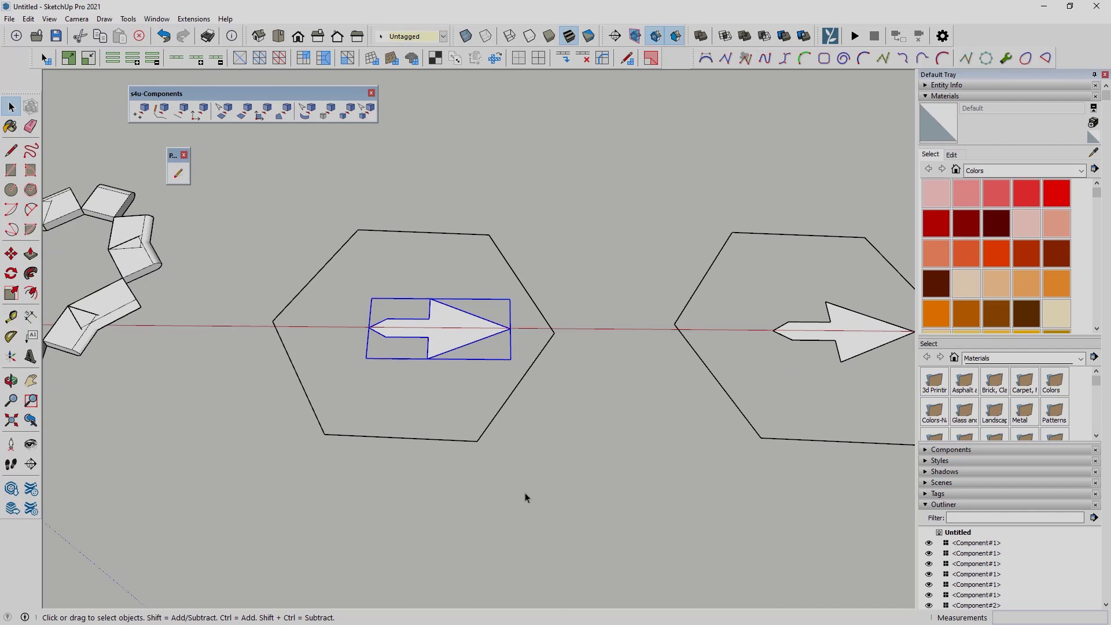
drag(586, 516, 255, 174)
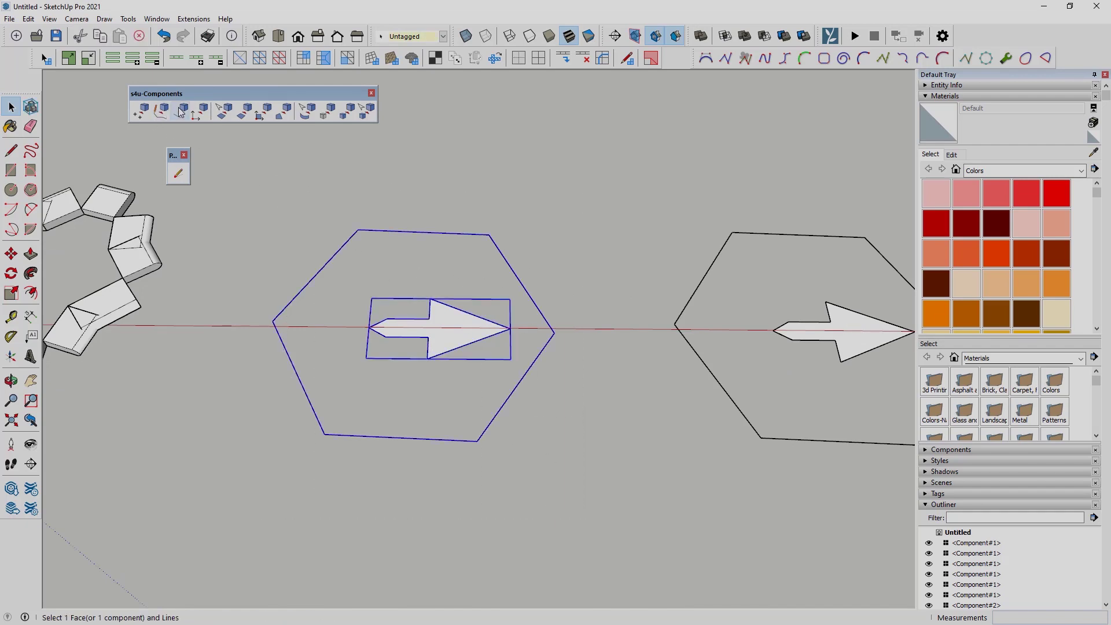
click(180, 112)
click(432, 252)
Orbit to the new arrow ring and open the central arrow component to inspect it
middle_drag(387, 394, 467, 356)
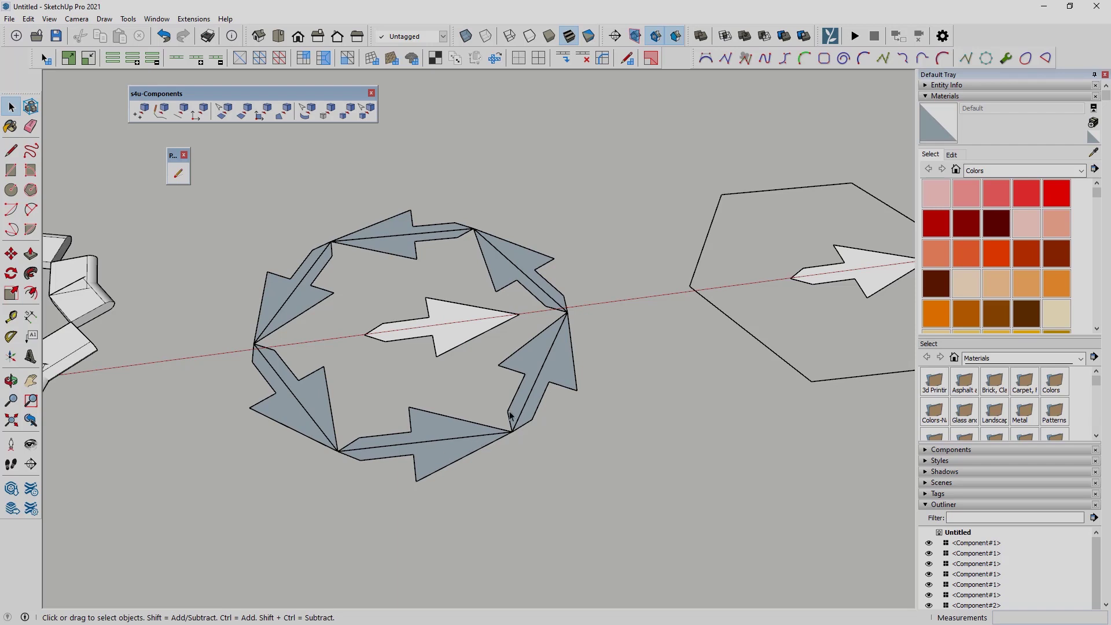
middle_drag(470, 420, 462, 323)
click(444, 331)
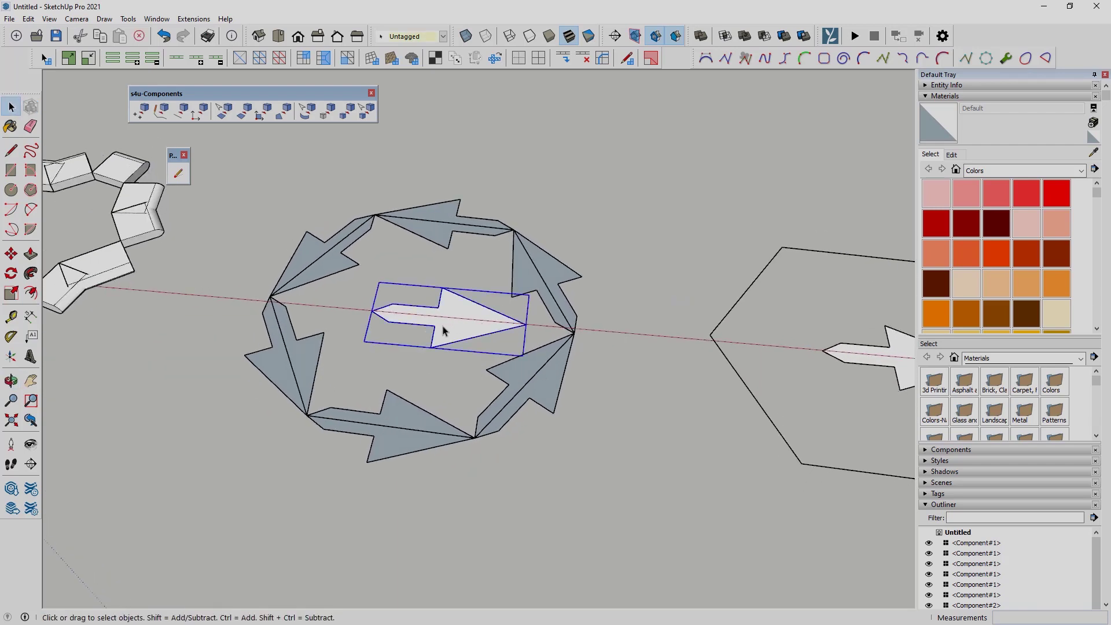
double_click(443, 331)
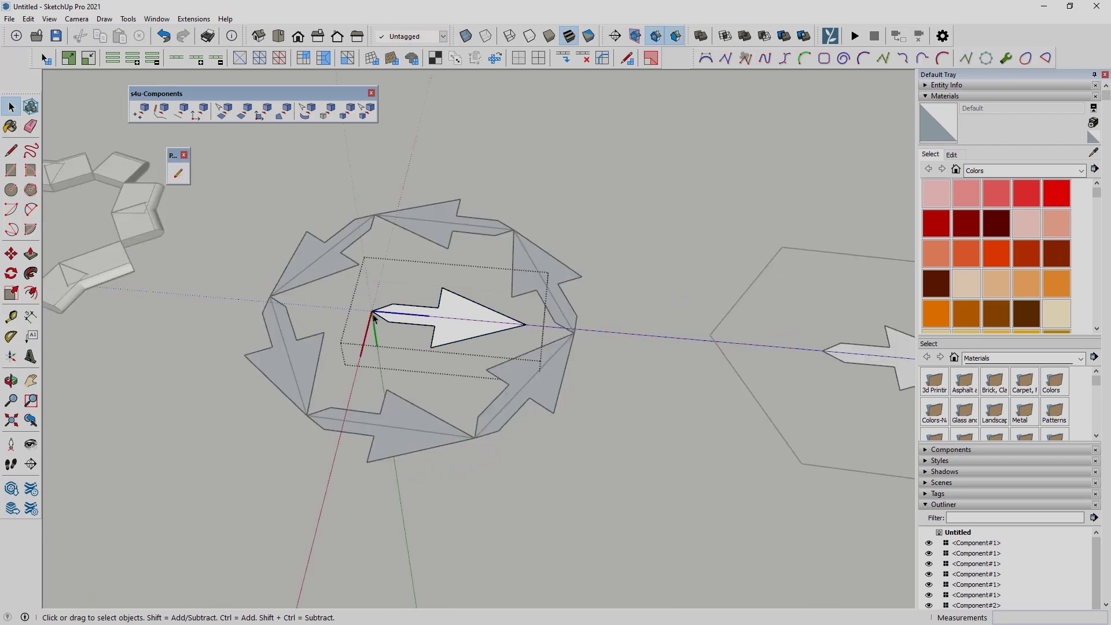
scroll(417, 321, up, 2)
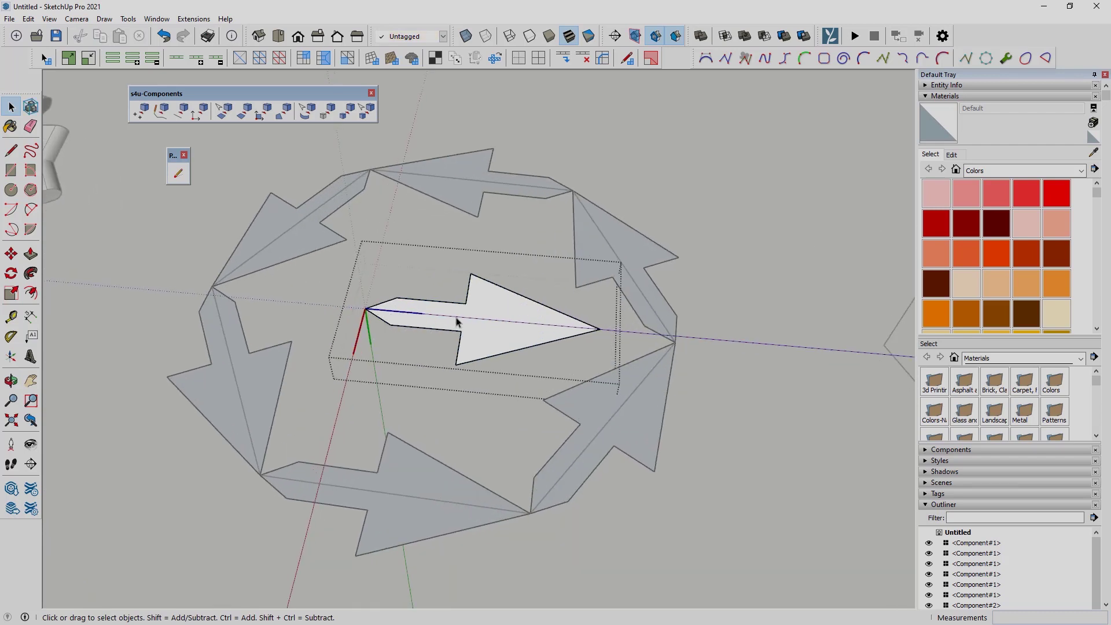
scroll(402, 318, down, 1)
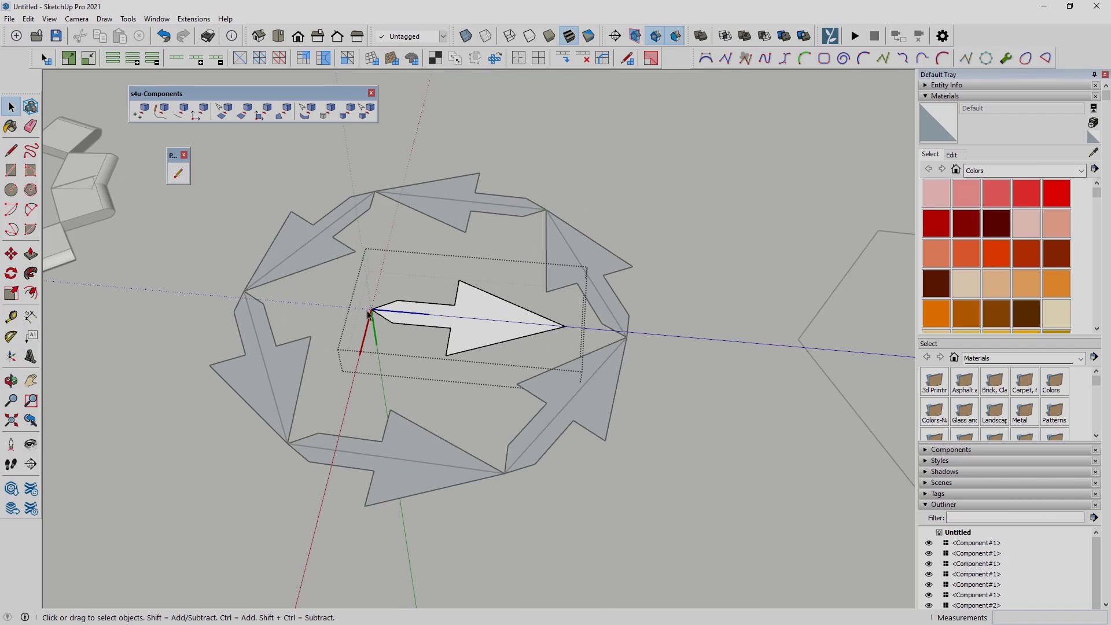
Exit and reopen the central arrow component, then orbit to show both hexagons
click(592, 494)
scroll(591, 494, down, 1)
scroll(361, 287, down, 2)
double_click(455, 319)
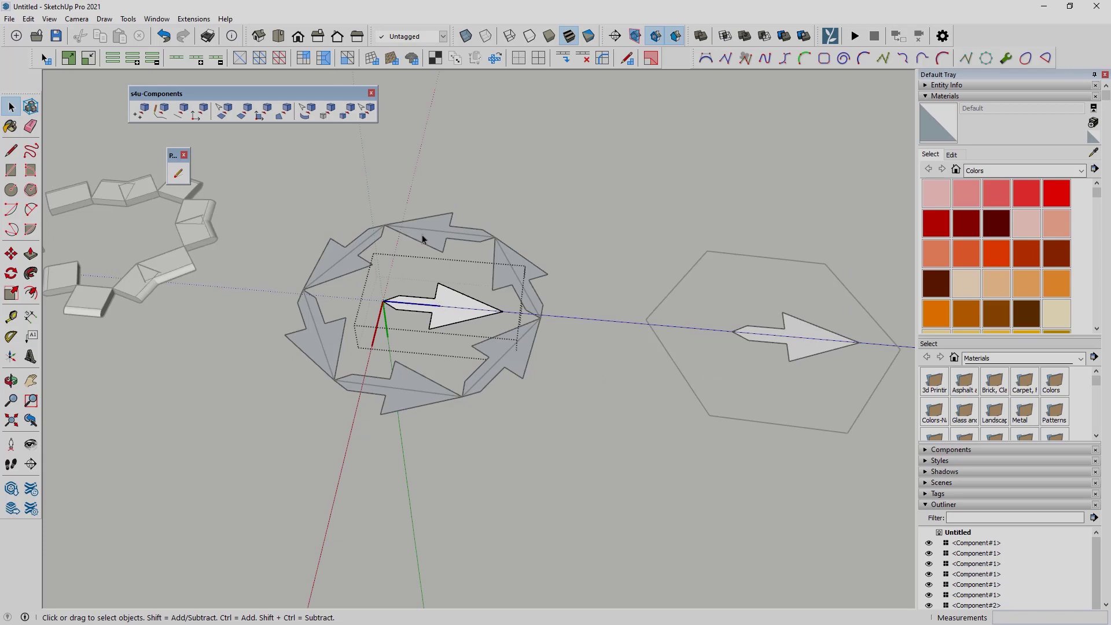
click(568, 489)
middle_drag(568, 488, 600, 328)
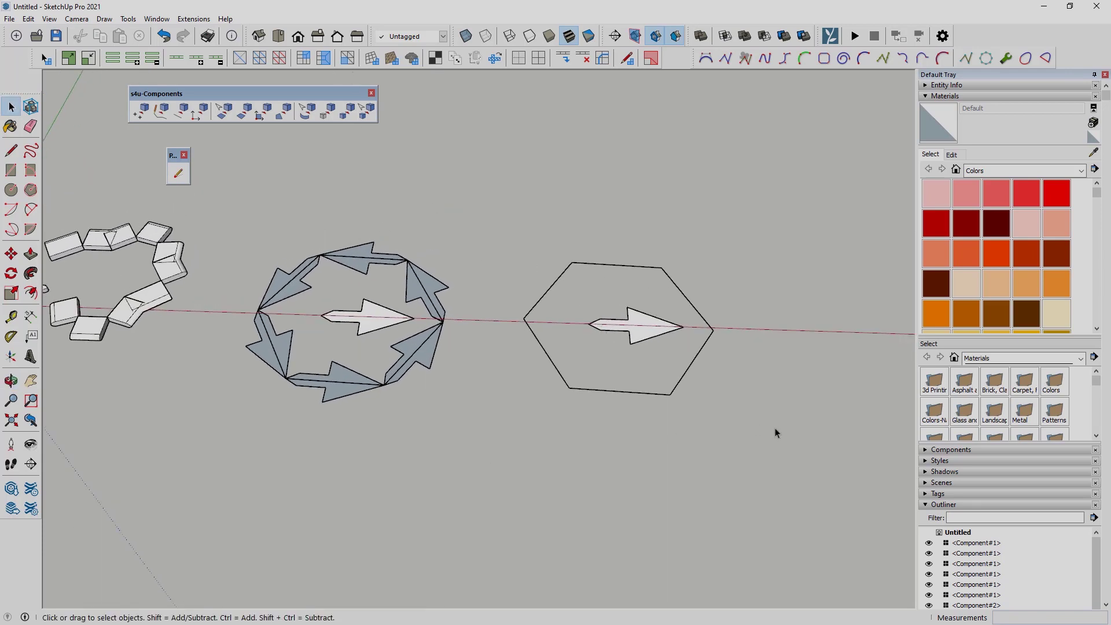
middle_drag(745, 396, 815, 276)
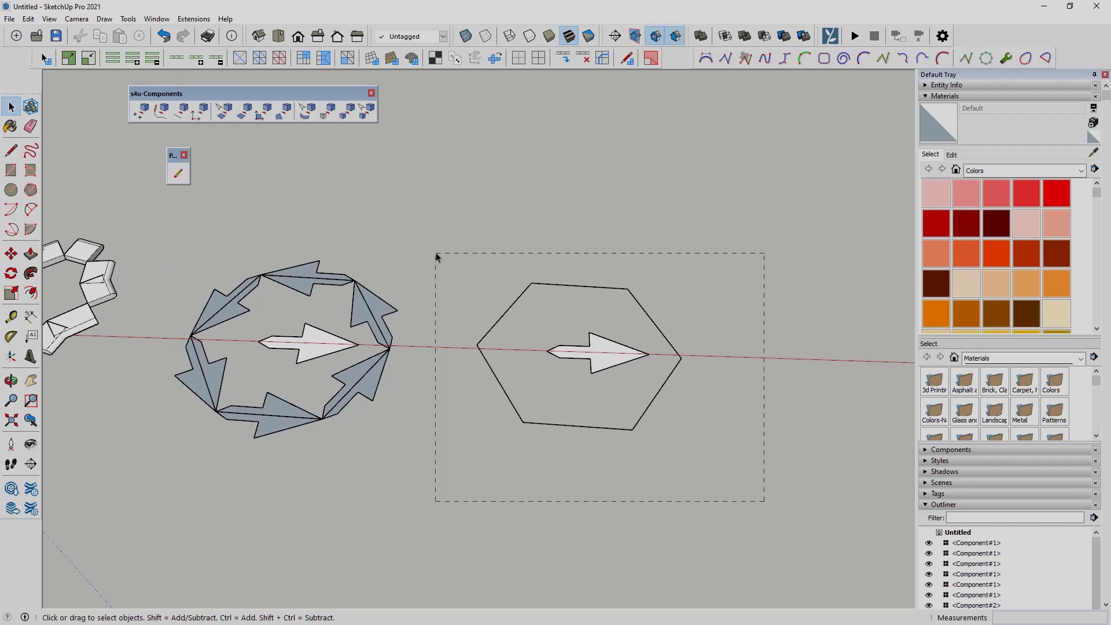
Place arrows along the right hexagon's edges and check the upper arrows on the ring
drag(437, 257, 437, 257)
click(201, 114)
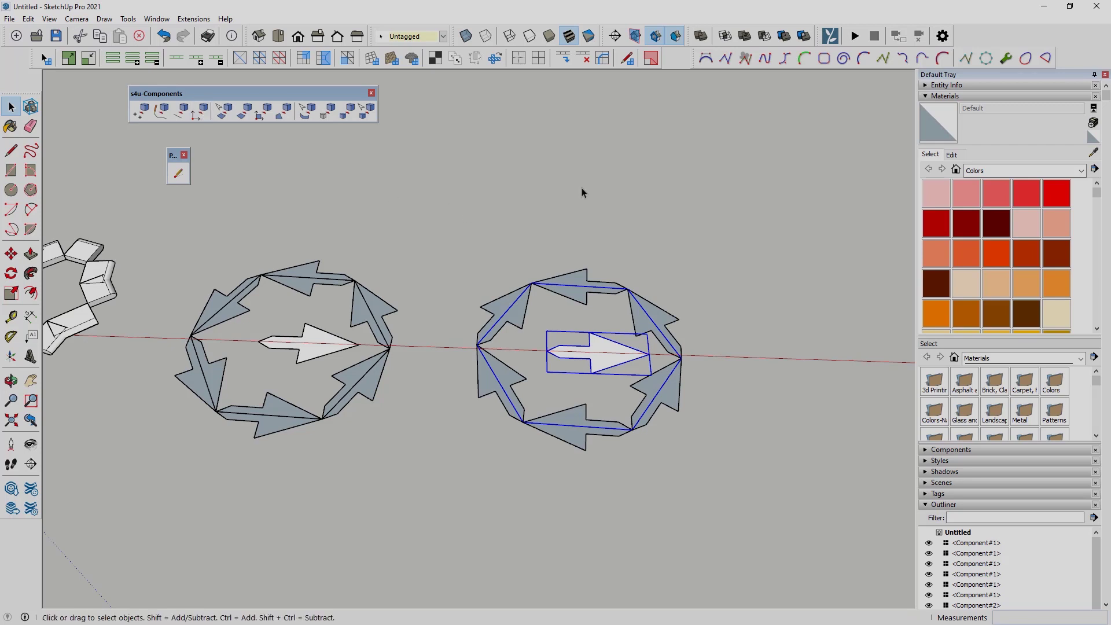
click(512, 312)
click(640, 325)
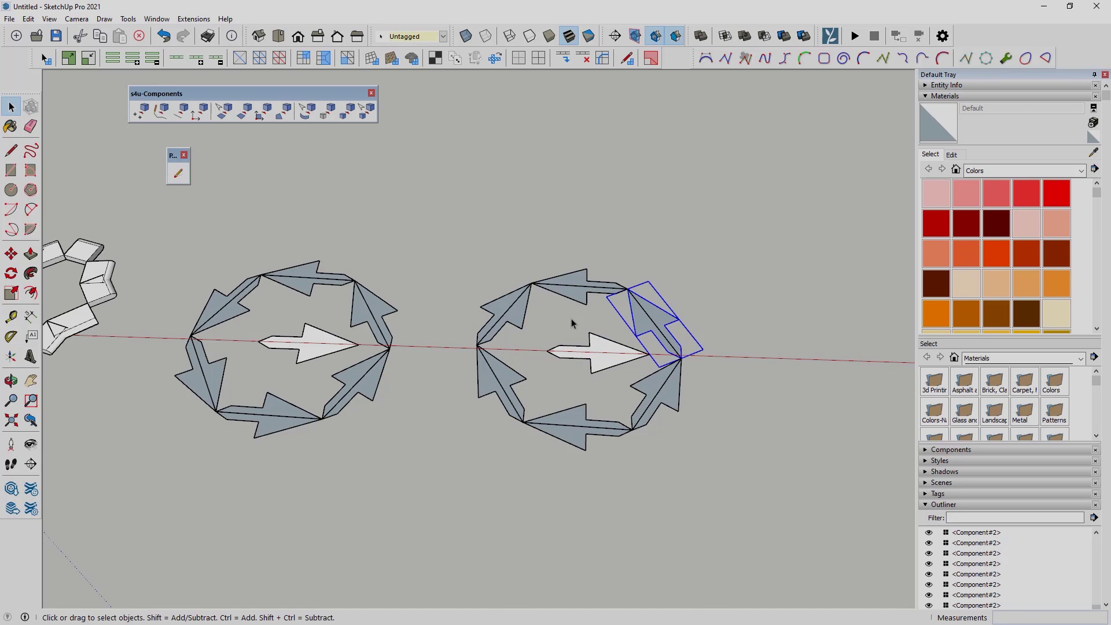
click(514, 322)
click(642, 328)
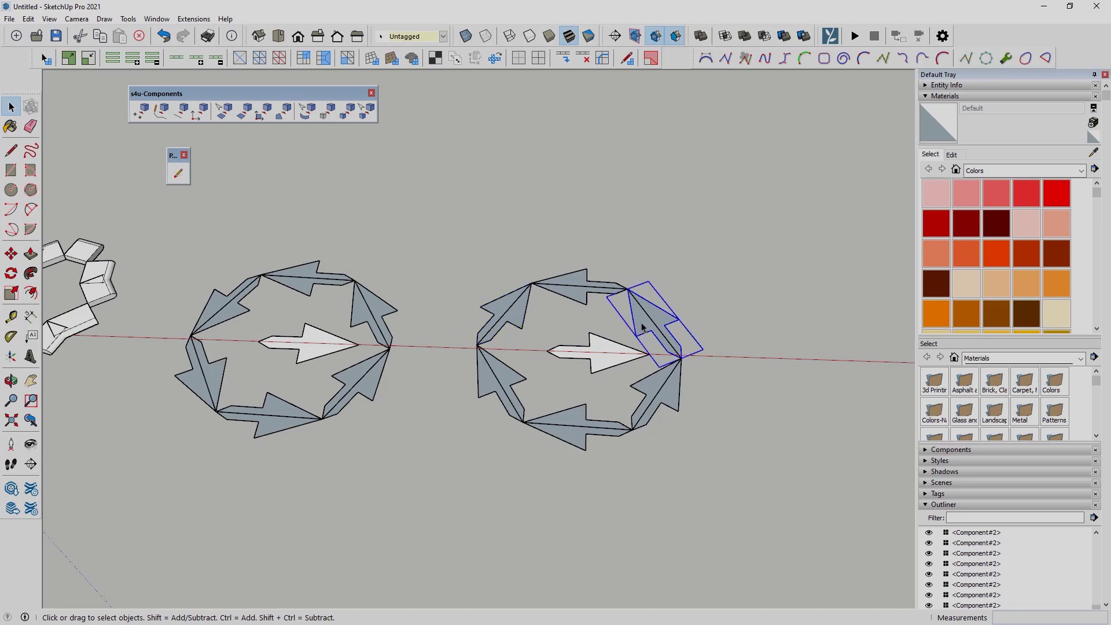
click(510, 333)
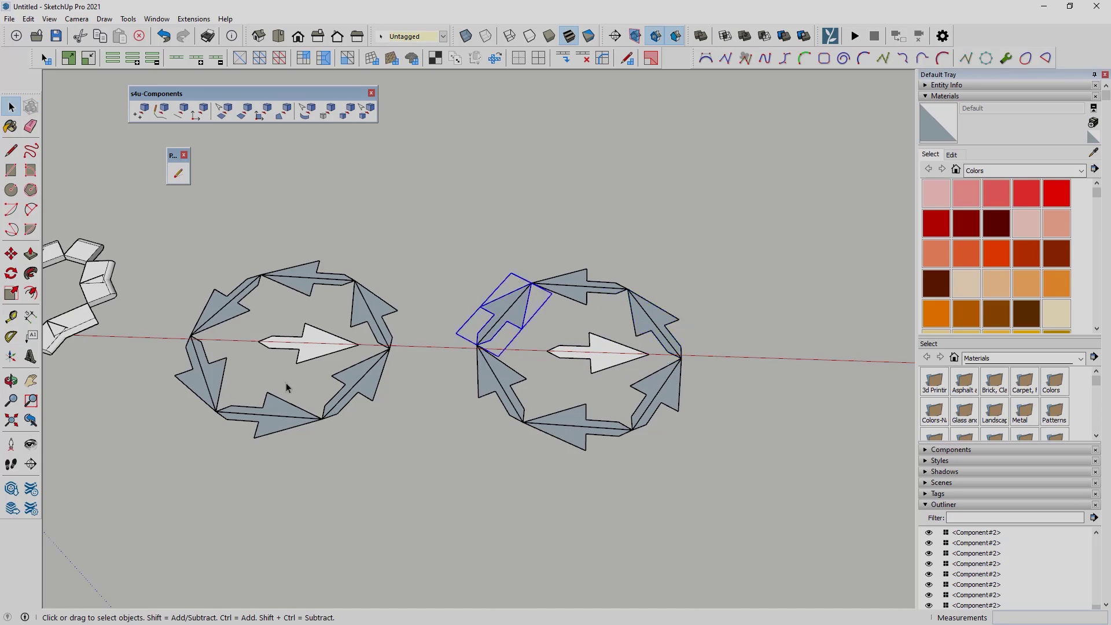
Clear the selection and zoom around the layout
click(342, 193)
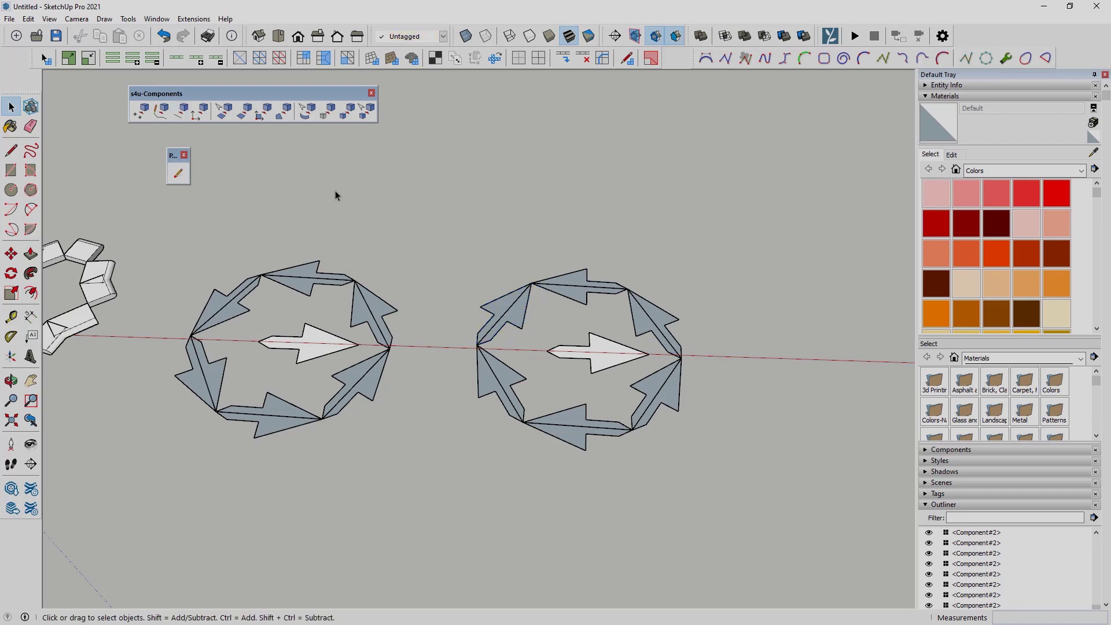
scroll(289, 362, down, 2)
scroll(82, 266, down, 1)
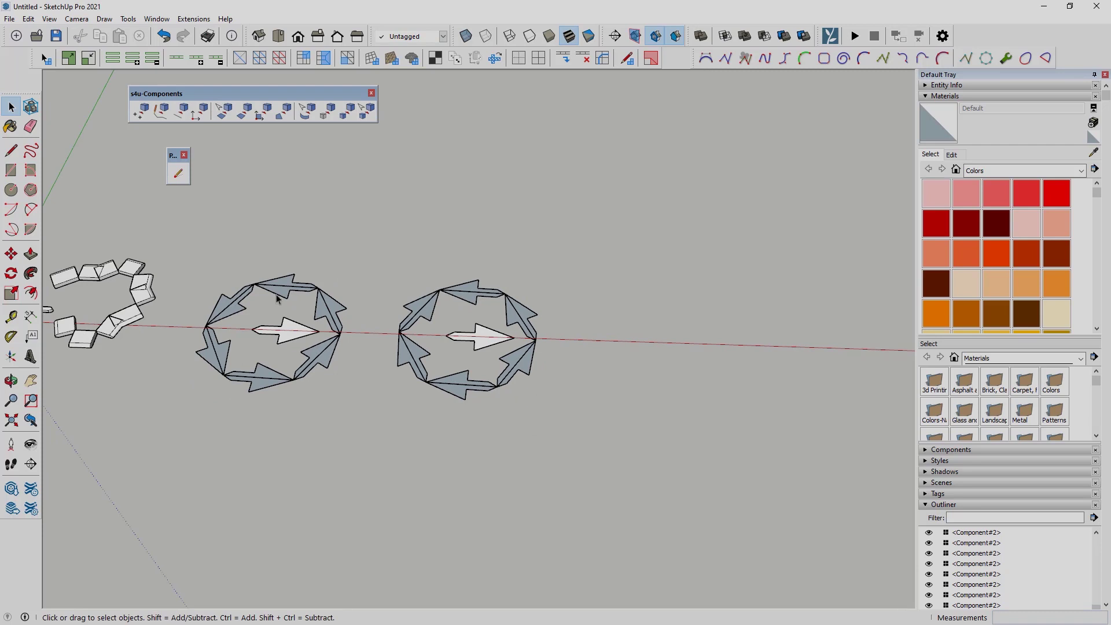
scroll(278, 297, down, 2)
scroll(768, 317, up, 2)
scroll(463, 358, up, 1)
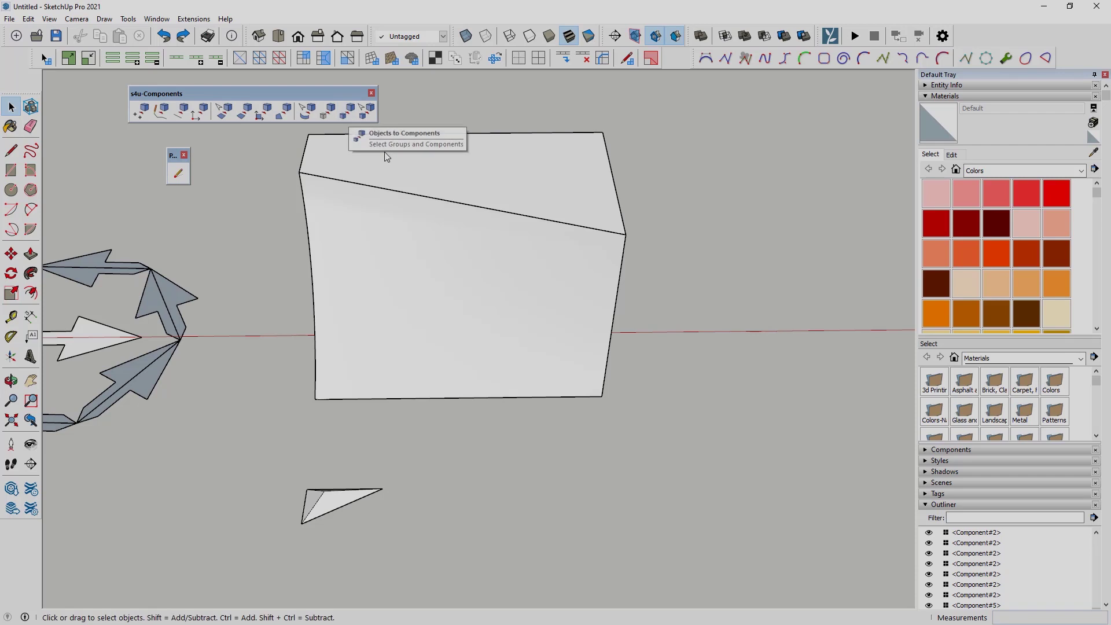
Explode the box component, then select its front face with the small triangle component
click(421, 338)
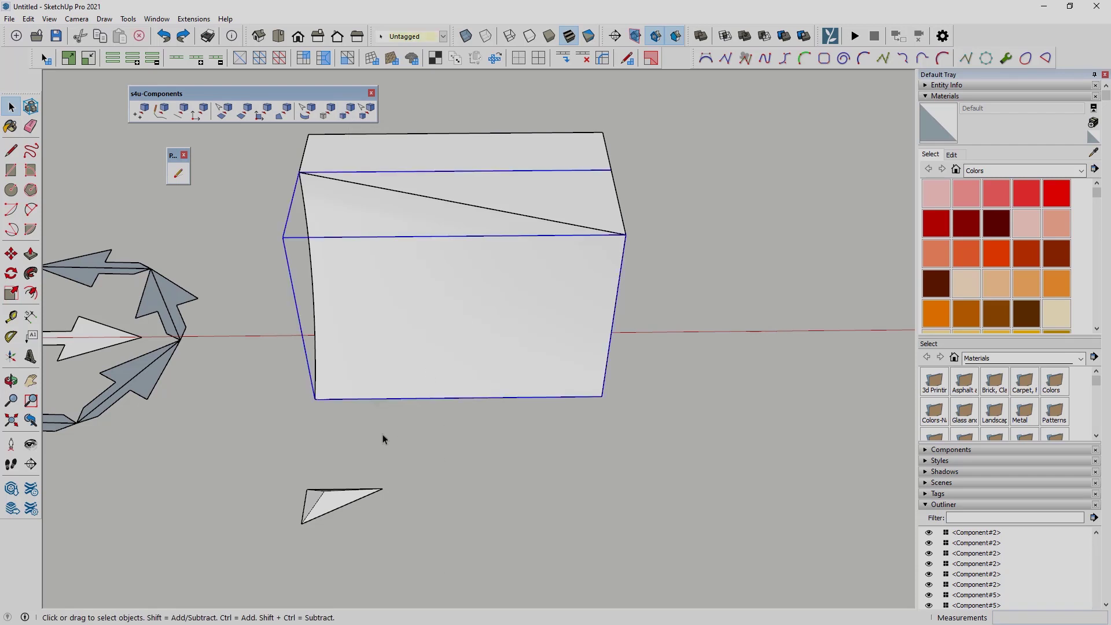
right_click(393, 384)
click(454, 127)
click(418, 349)
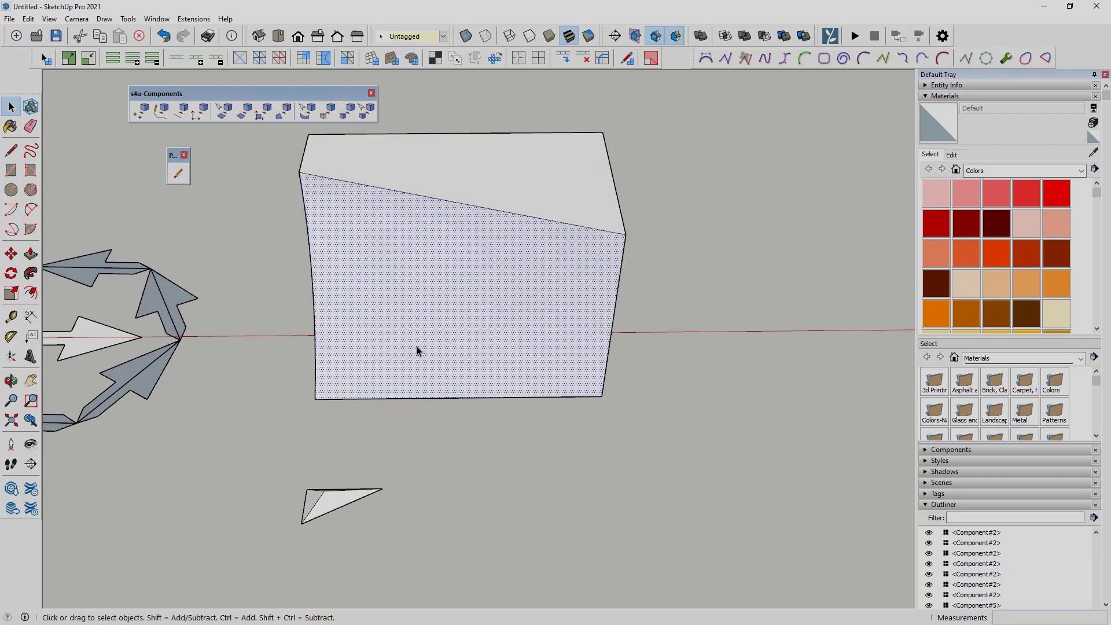
ctrl+drag(433, 516, 274, 540)
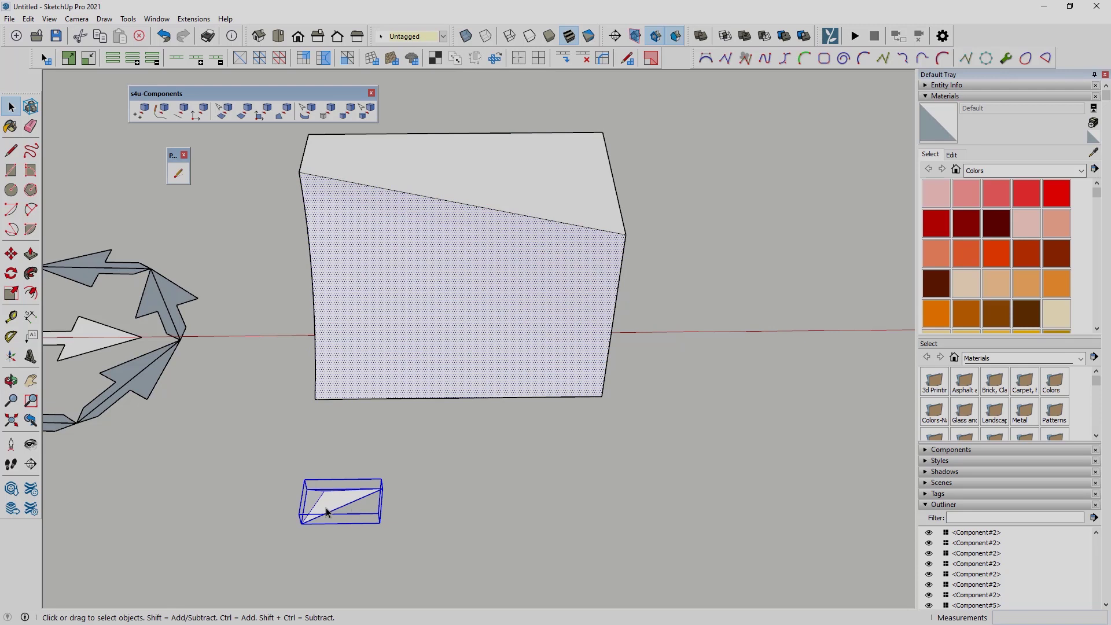
Fill the box's front face with triangle component copies and orbit to see the box
click(216, 113)
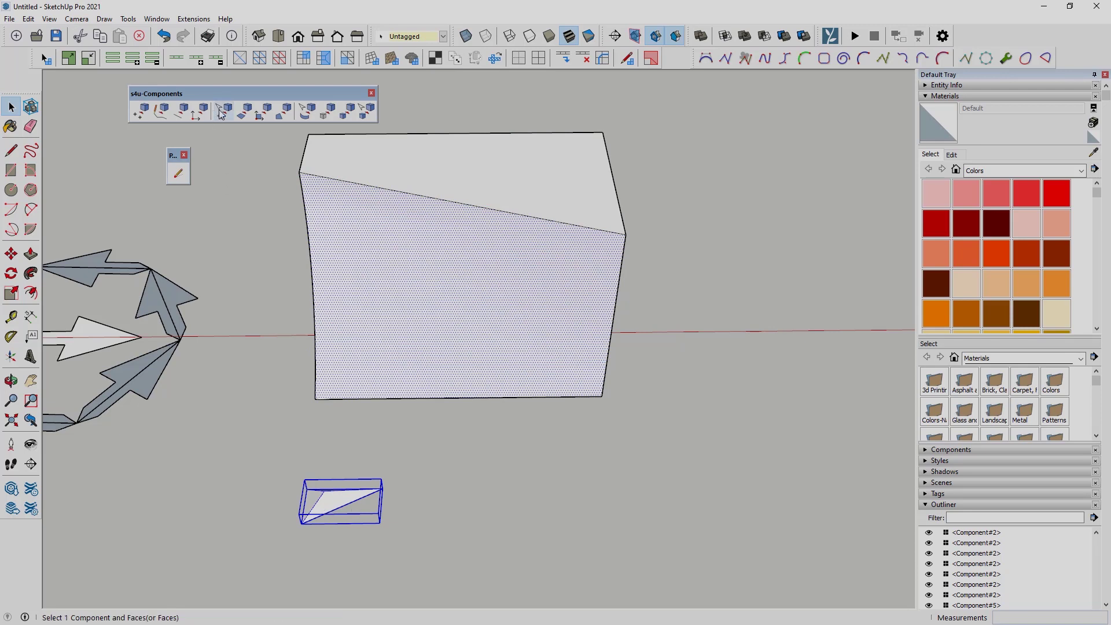
scroll(489, 446, up, 8)
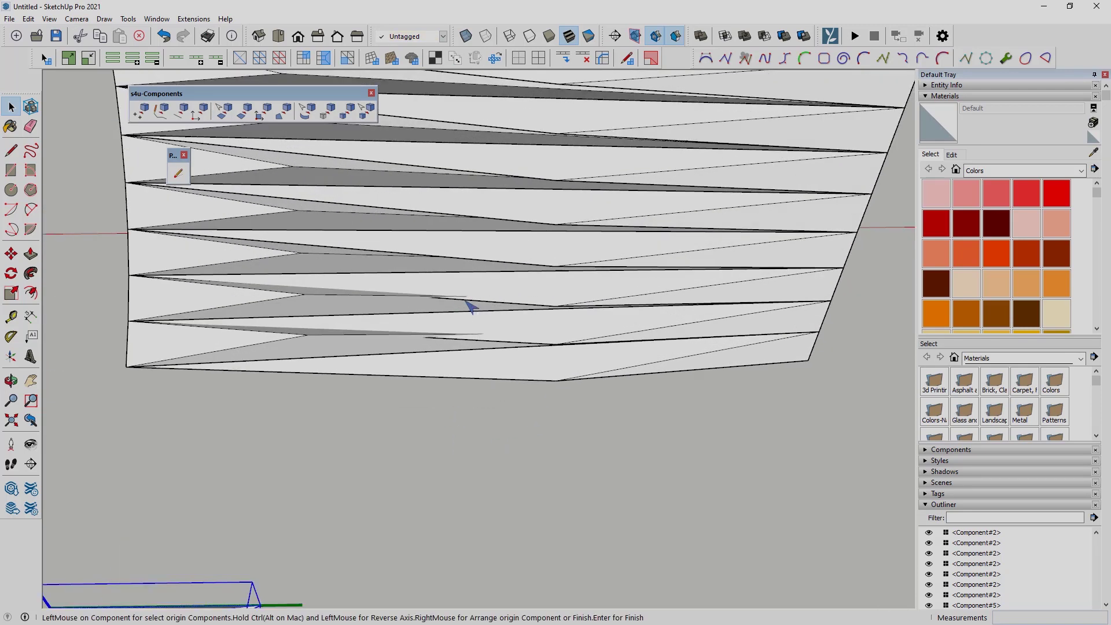
middle_drag(533, 328, 491, 350)
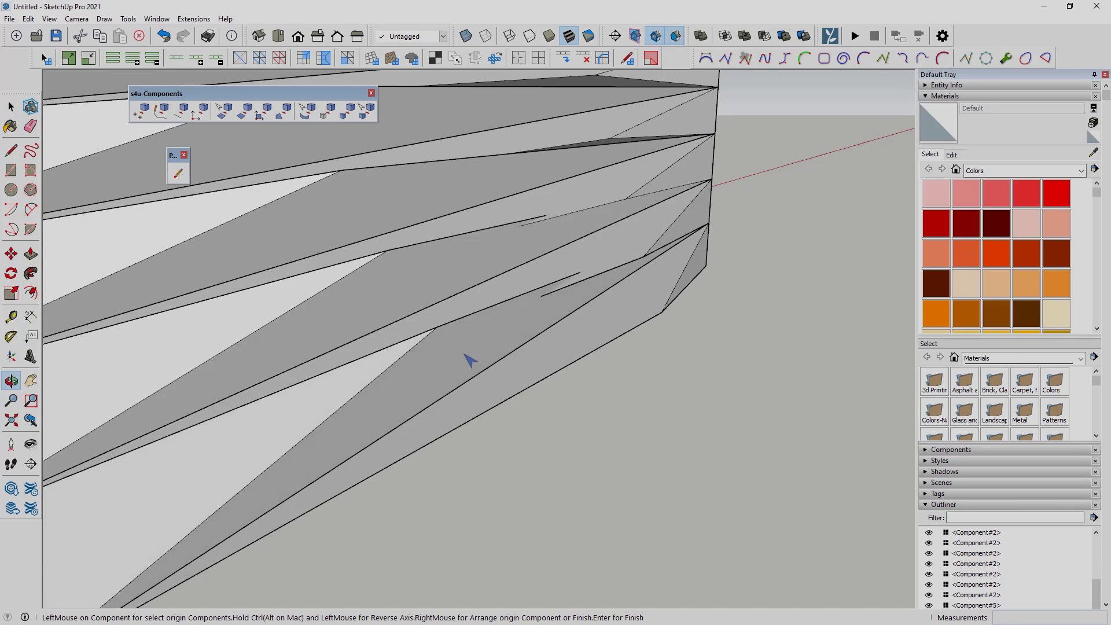
middle_drag(463, 360, 389, 375)
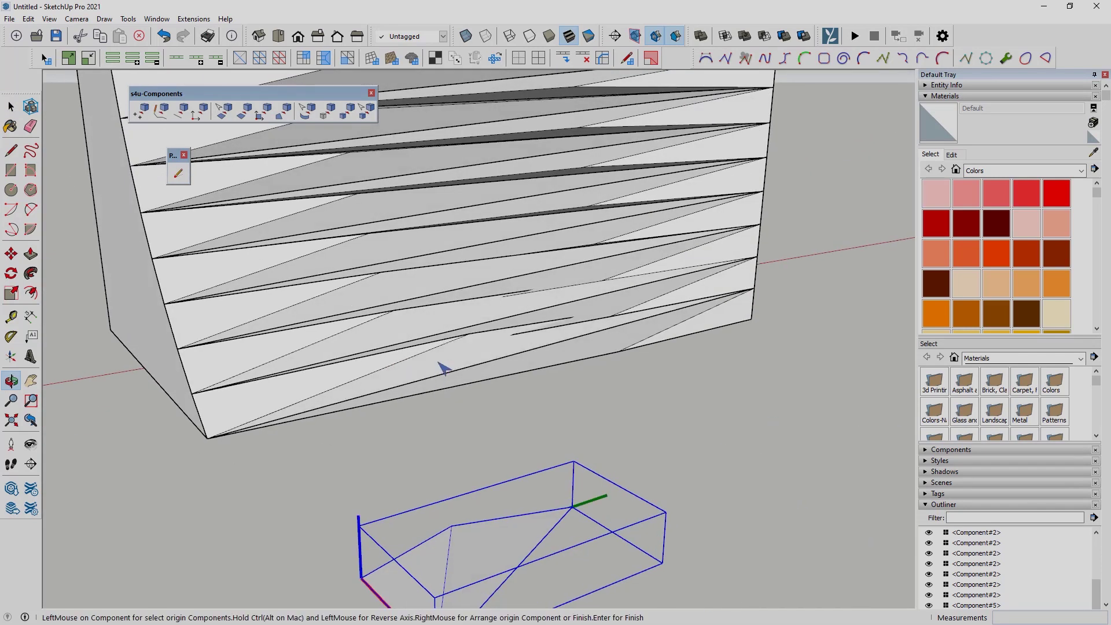
Try origin and minimum-line x-axis arrangements, settling on Max angle origin components
right_click(441, 366)
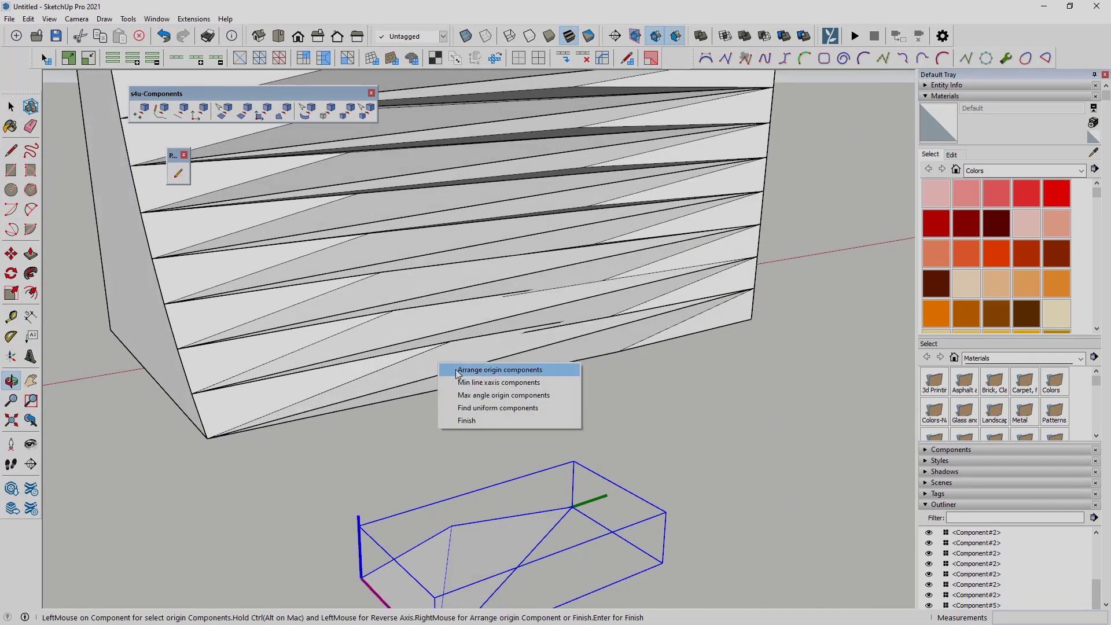
click(455, 369)
right_click(447, 363)
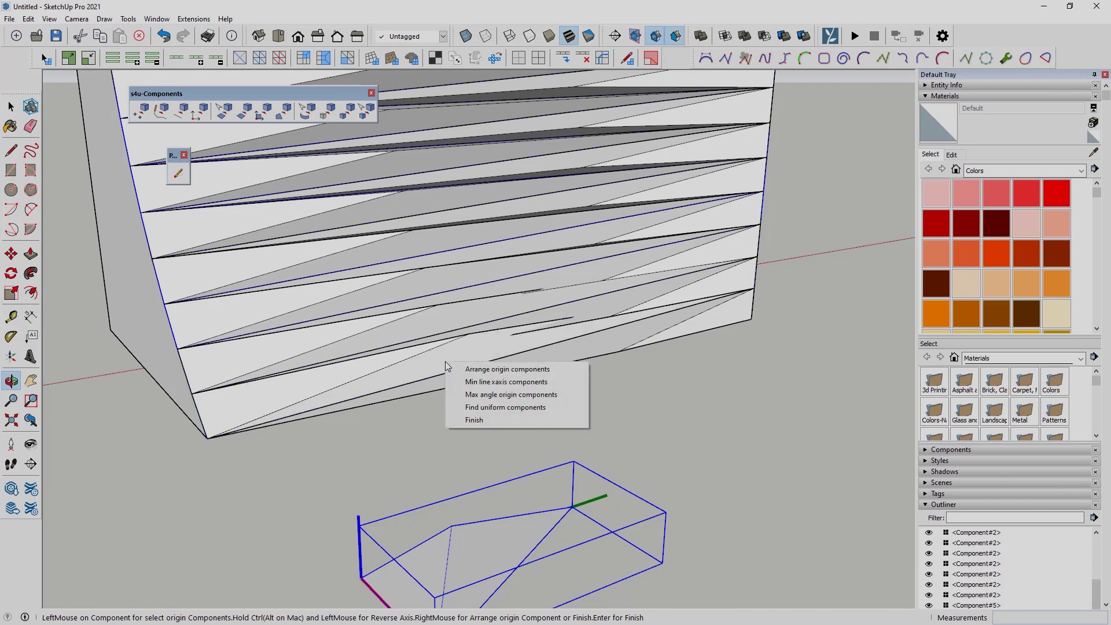
click(483, 383)
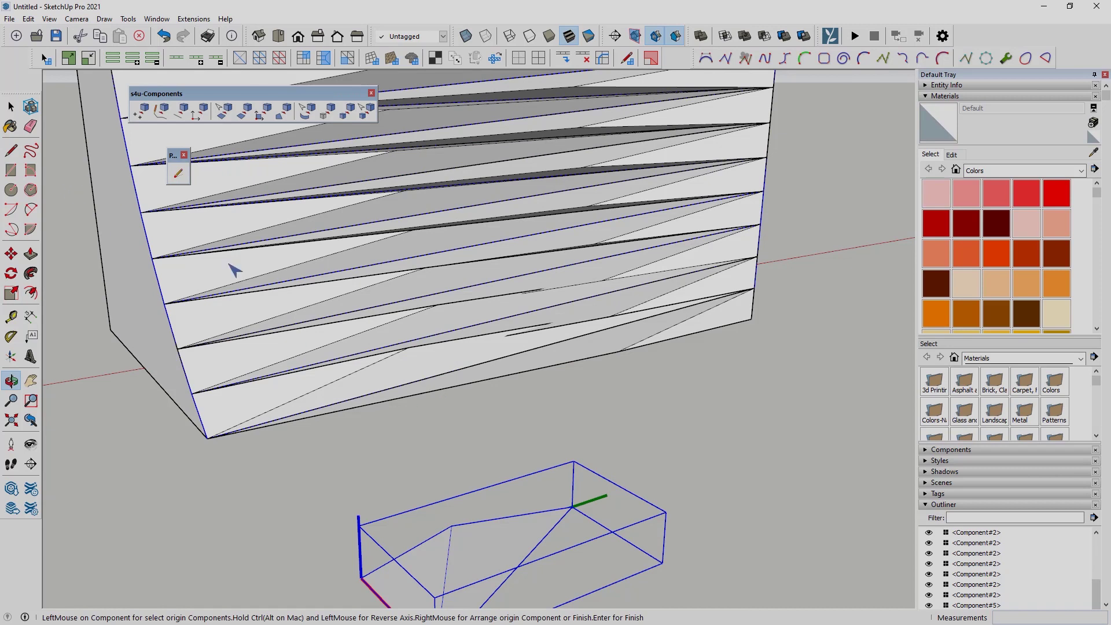
right_click(393, 381)
click(411, 386)
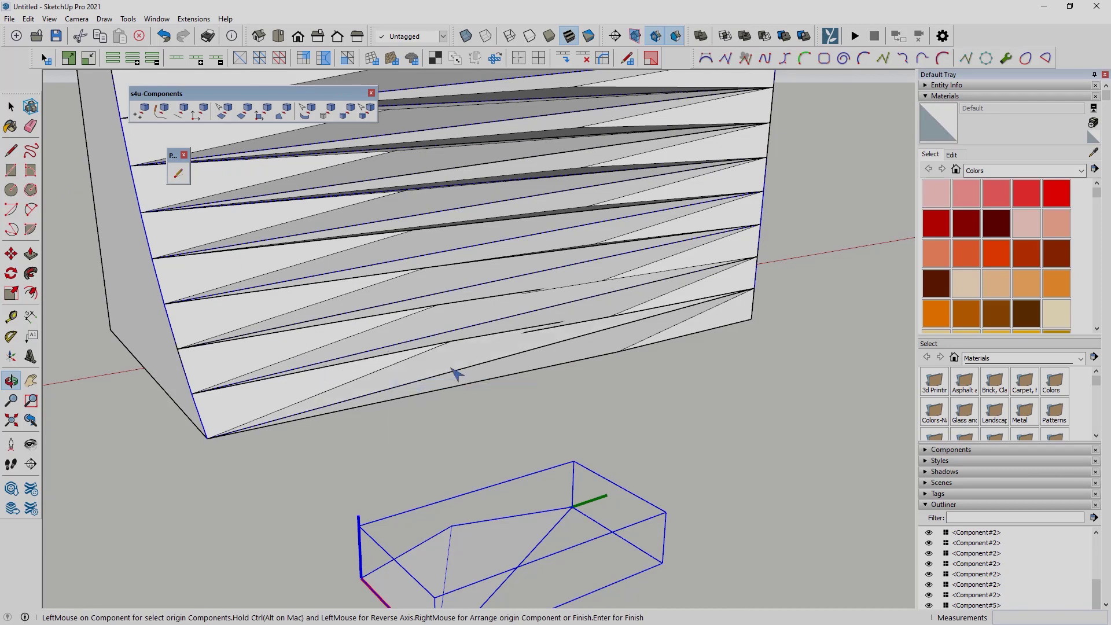
right_click(408, 380)
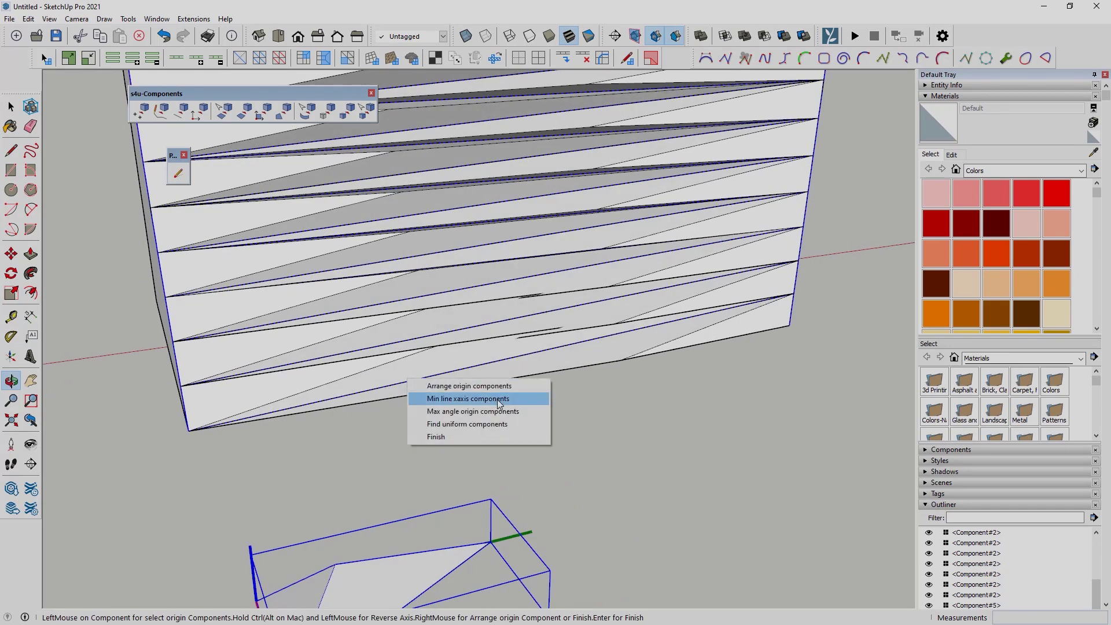
click(472, 411)
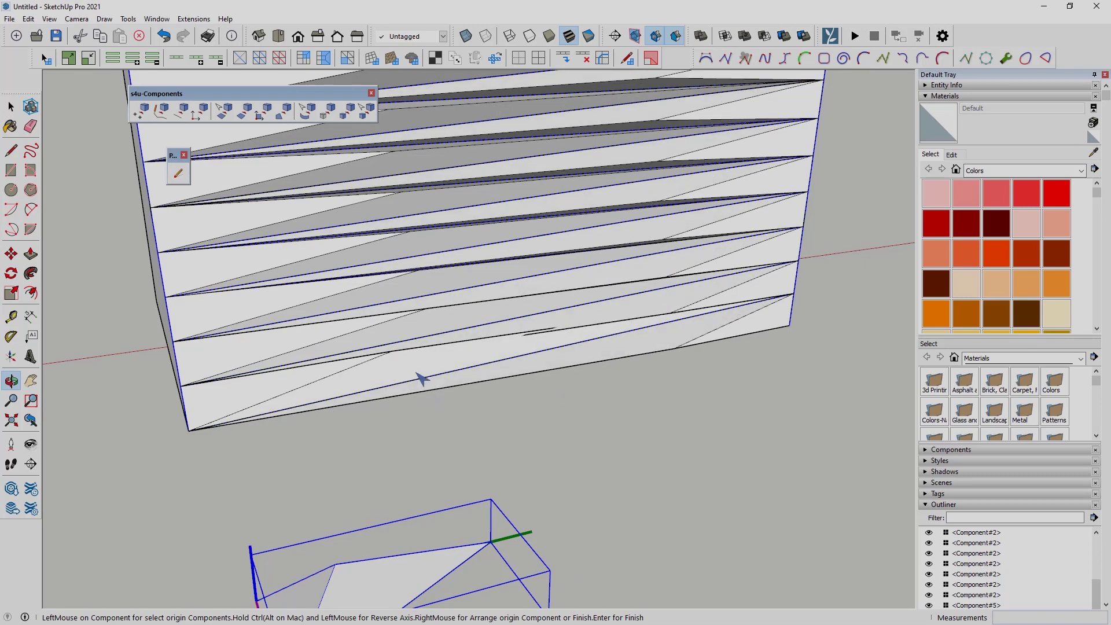
Open a slab component for editing and select its triangle face
click(11, 106)
click(420, 392)
click(397, 340)
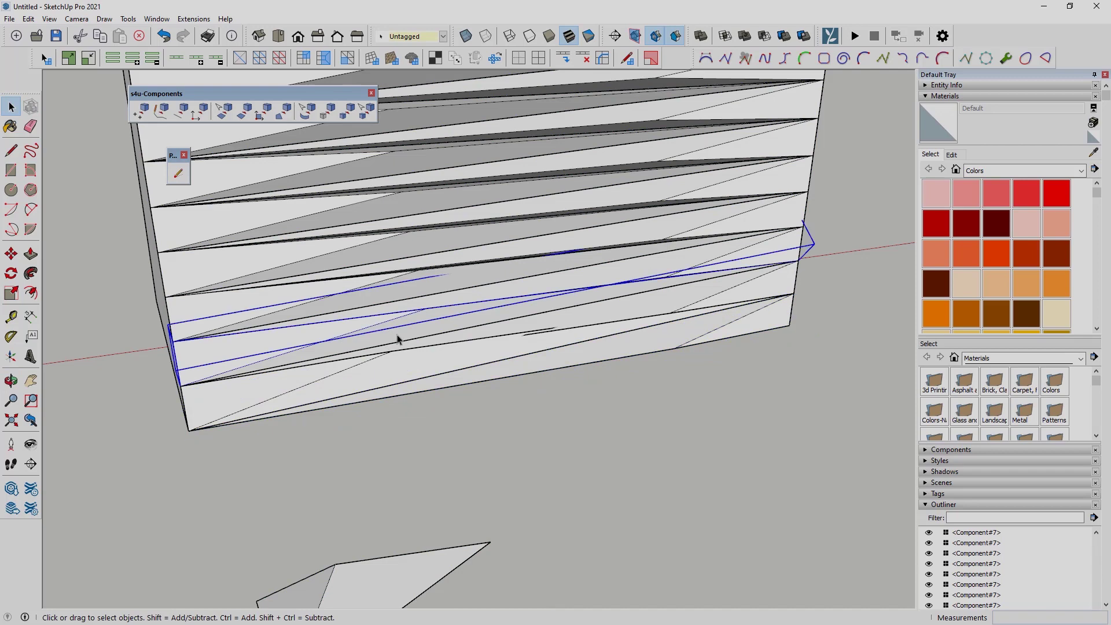
double_click(397, 336)
click(416, 330)
scroll(415, 329, up, 3)
middle_drag(415, 329, 485, 324)
scroll(485, 324, up, 2)
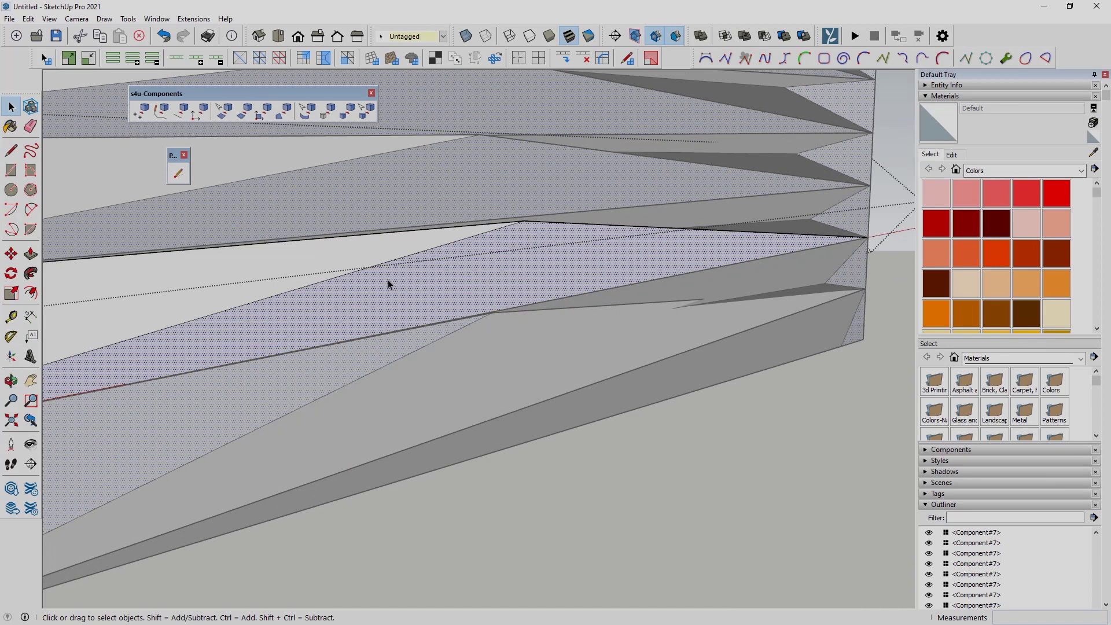
Offset the triangle face's edges inward about 0.37 m to form a frame border
click(31, 293)
click(437, 302)
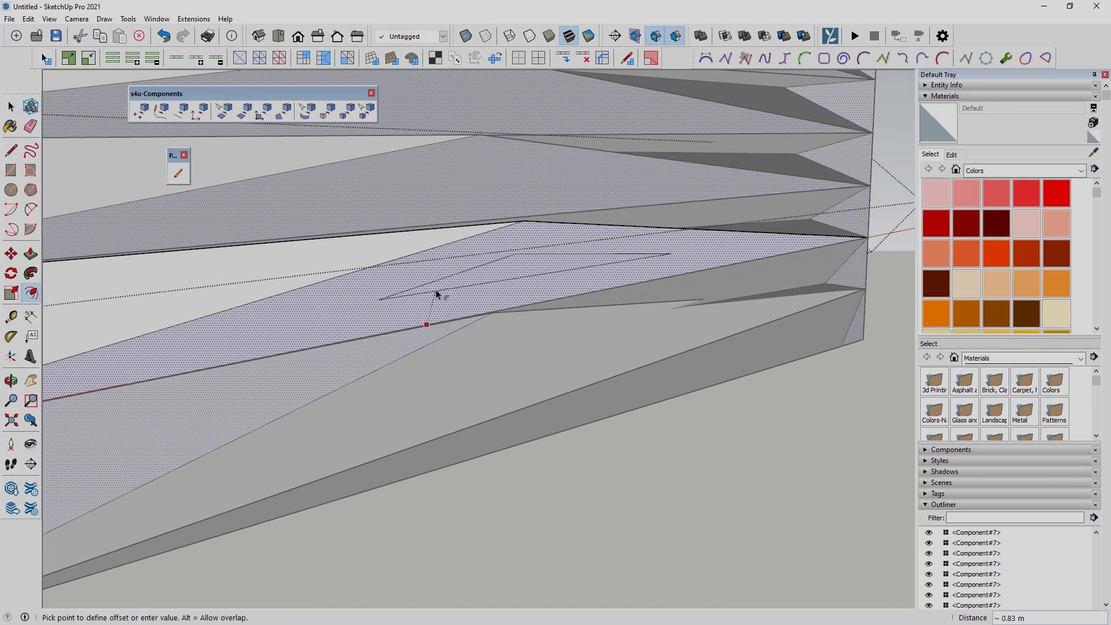
click(401, 321)
click(12, 108)
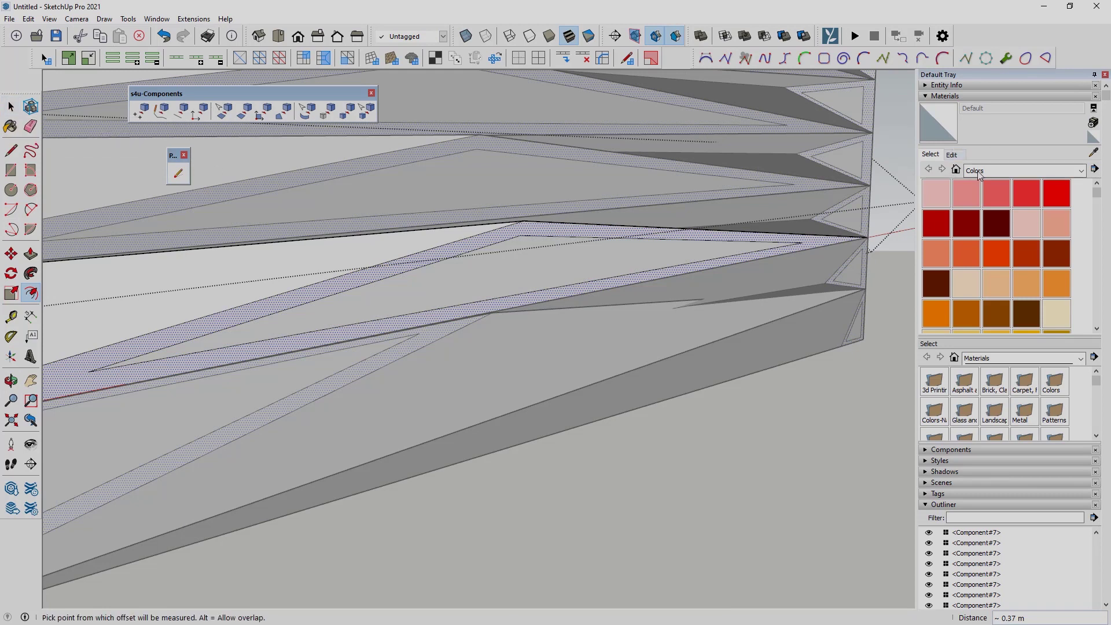
click(978, 171)
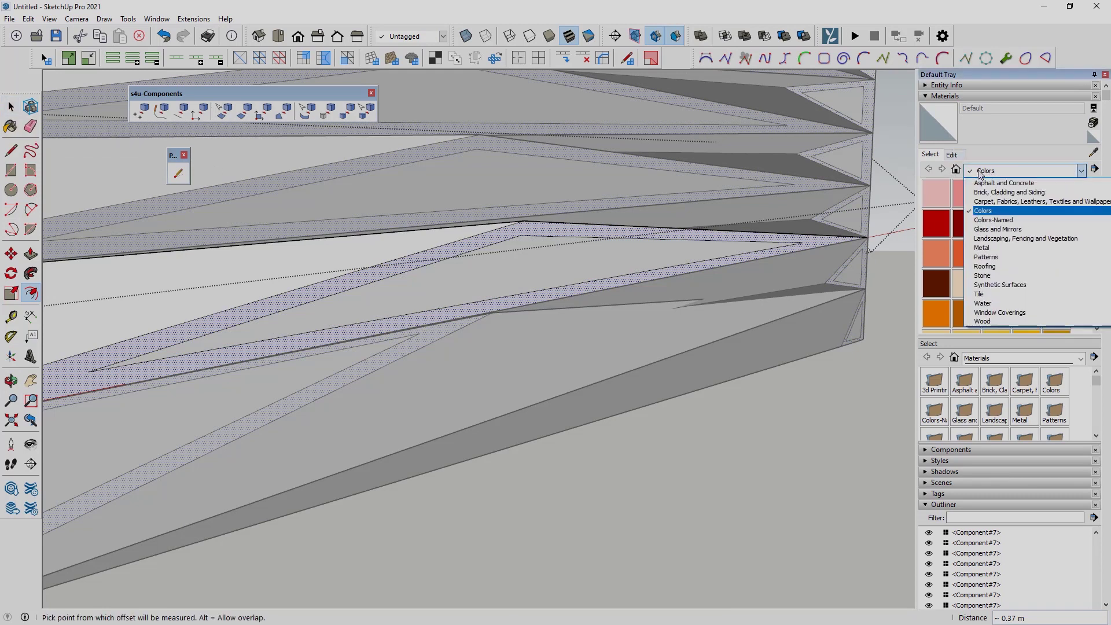
Paint the inset triangles with Translucent Glass Blue from Glass and Mirrors
click(998, 229)
click(1025, 200)
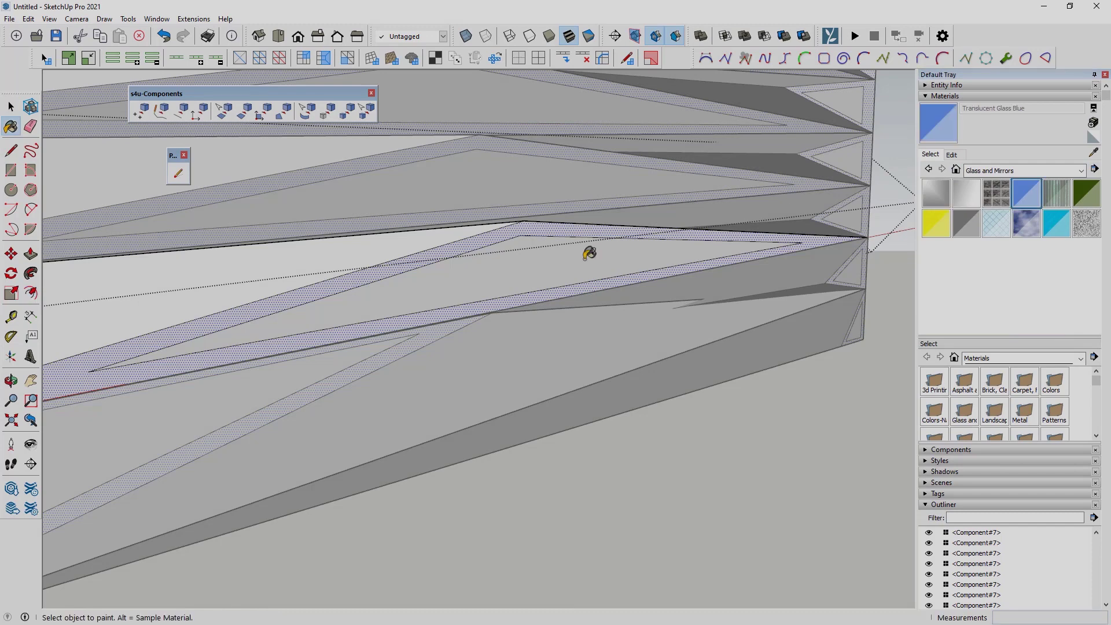
click(464, 268)
key(space)
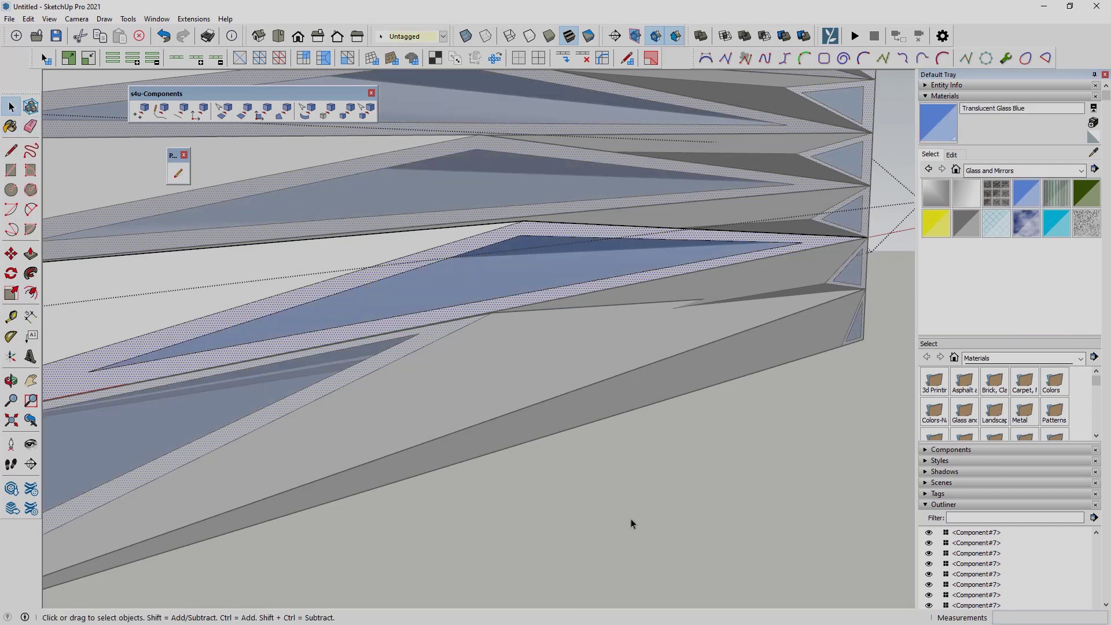
scroll(620, 488, down, 6)
middle_drag(641, 453, 426, 496)
scroll(498, 412, up, 5)
Select the bottom louvre and open, then dismiss, its context menu twice
click(422, 496)
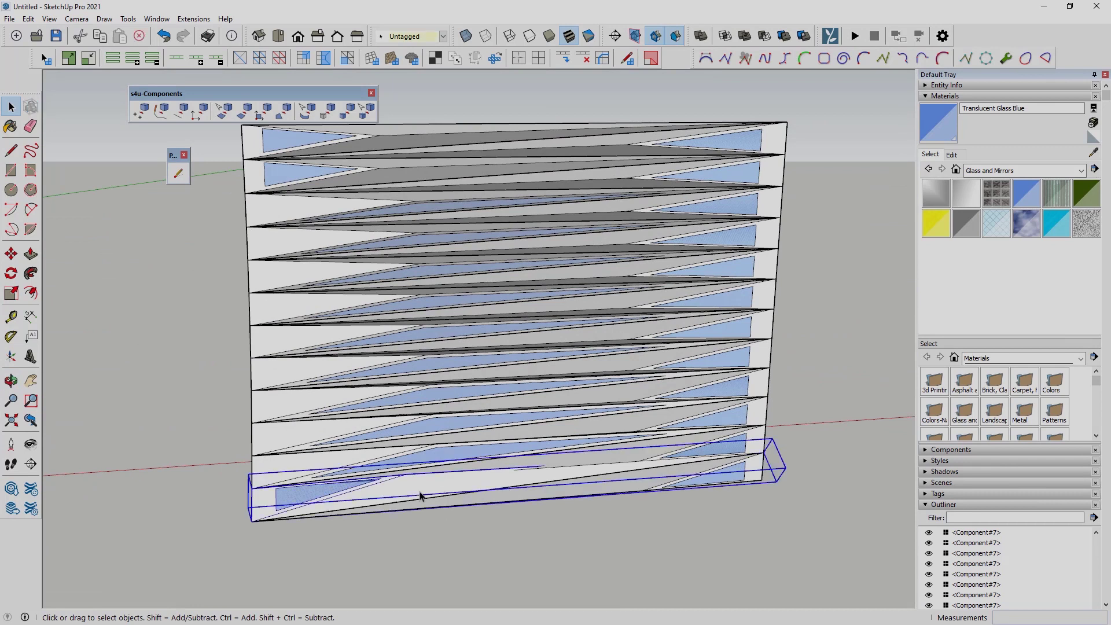
right_click(420, 495)
key(Escape)
click(399, 499)
right_click(402, 479)
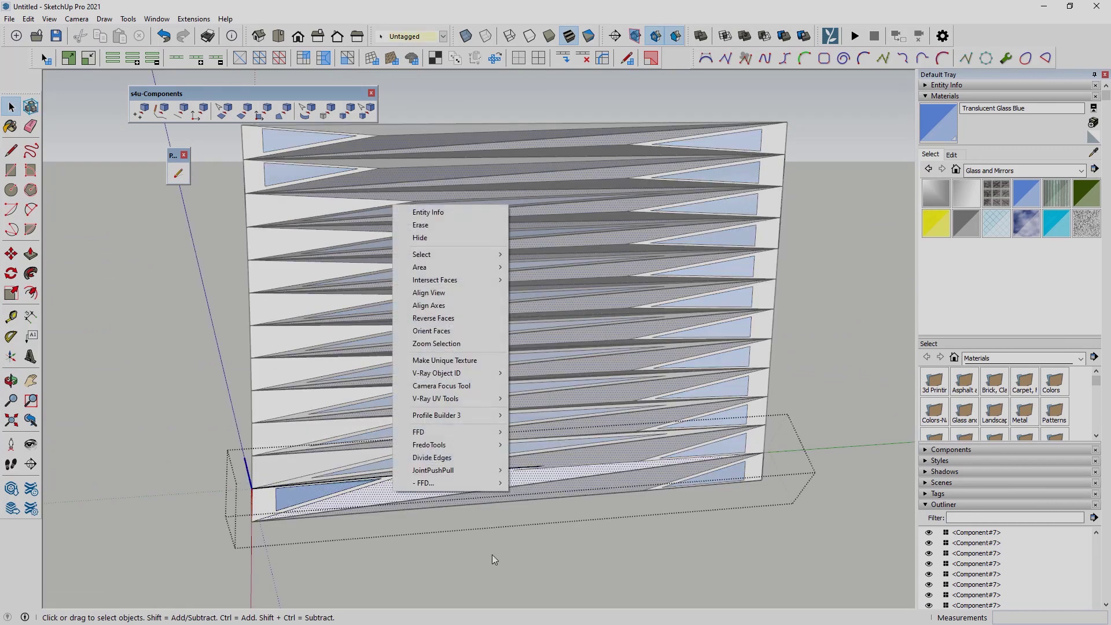
key(Escape)
Open the small triangle component for editing via its context menu, then leave editing
scroll(485, 519, up, 3)
middle_drag(485, 518, 501, 258)
scroll(504, 525, down, 3)
scroll(427, 567, up, 5)
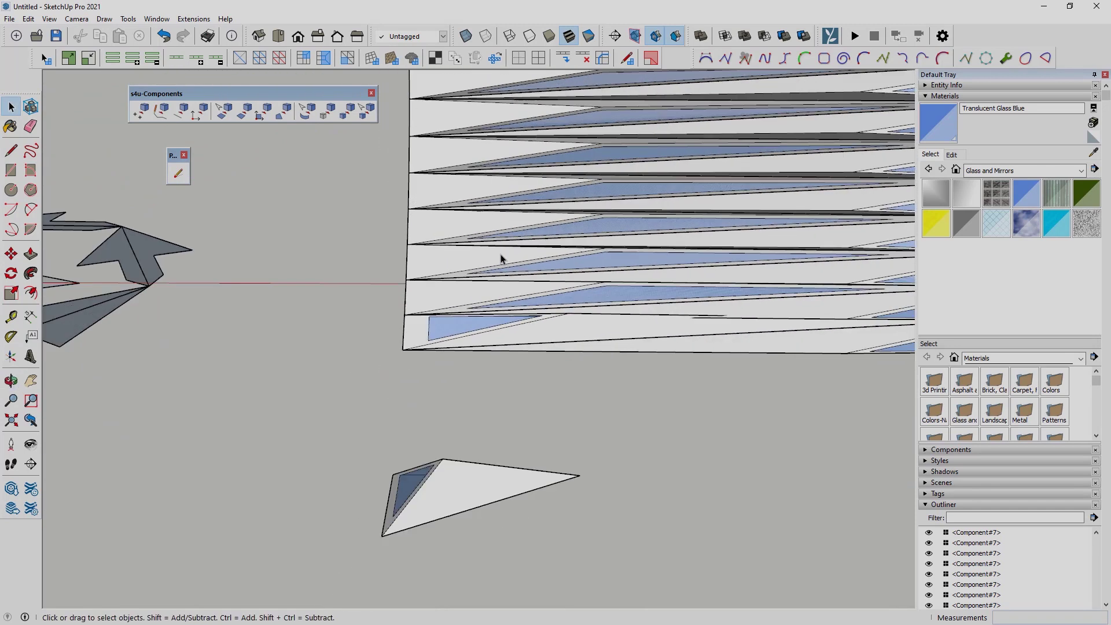
scroll(489, 284, down, 4)
middle_drag(476, 311, 503, 491)
scroll(491, 426, up, 4)
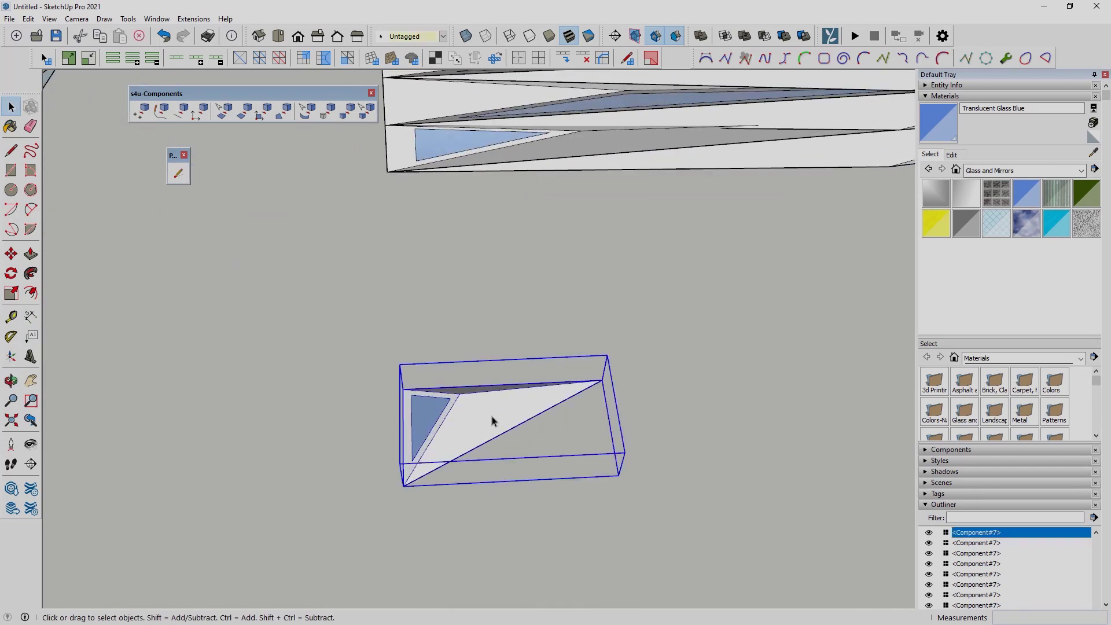
click(495, 421)
right_click(472, 401)
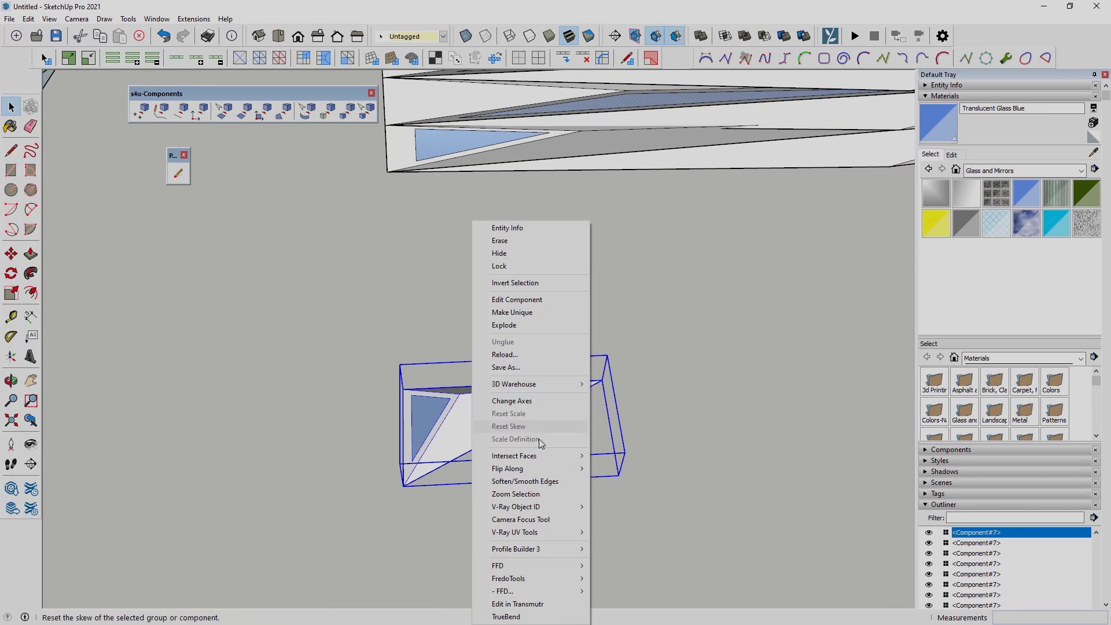
click(504, 300)
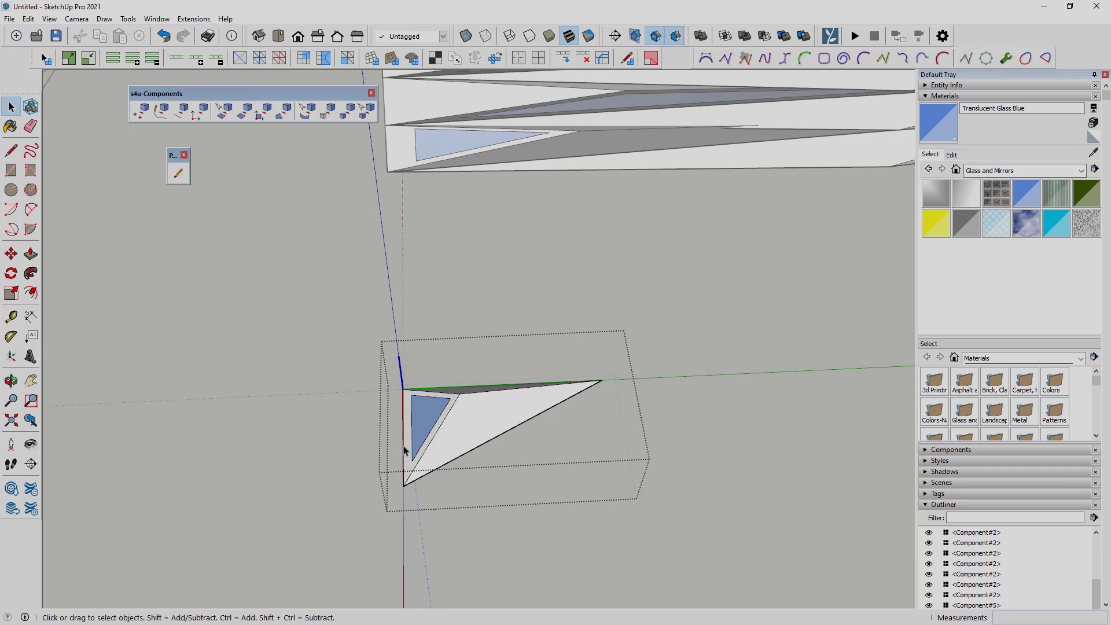
click(226, 398)
Orbit past the twisted building toward the wave strips and square panels
scroll(192, 399, down, 5)
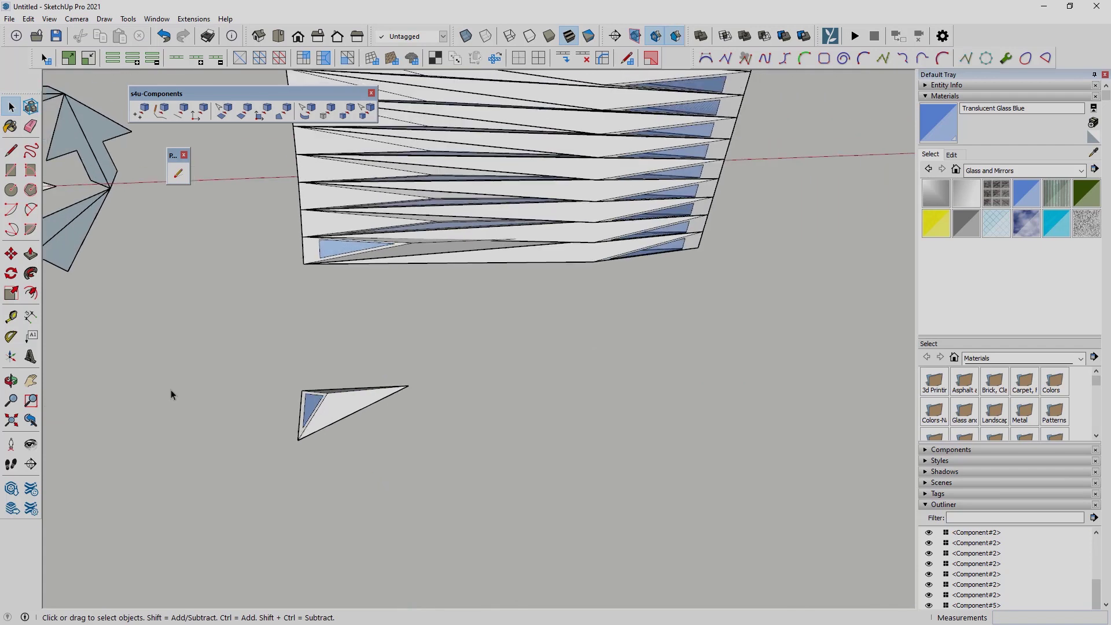
mouse_move(171, 390)
middle_down()
mouse_move(258, 377)
mouse_move(164, 387)
middle_up()
scroll(248, 335, down, 2)
middle_drag(247, 334, 592, 317)
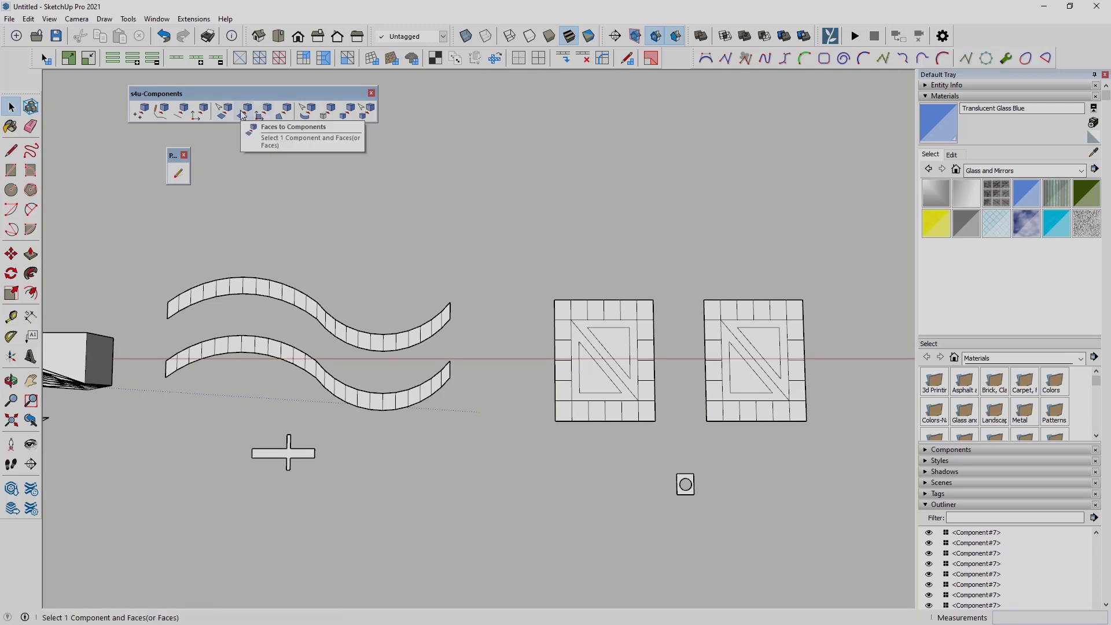
Make the cross face into Component#9 with axes originating at its left end
scroll(277, 433, up, 3)
click(249, 226)
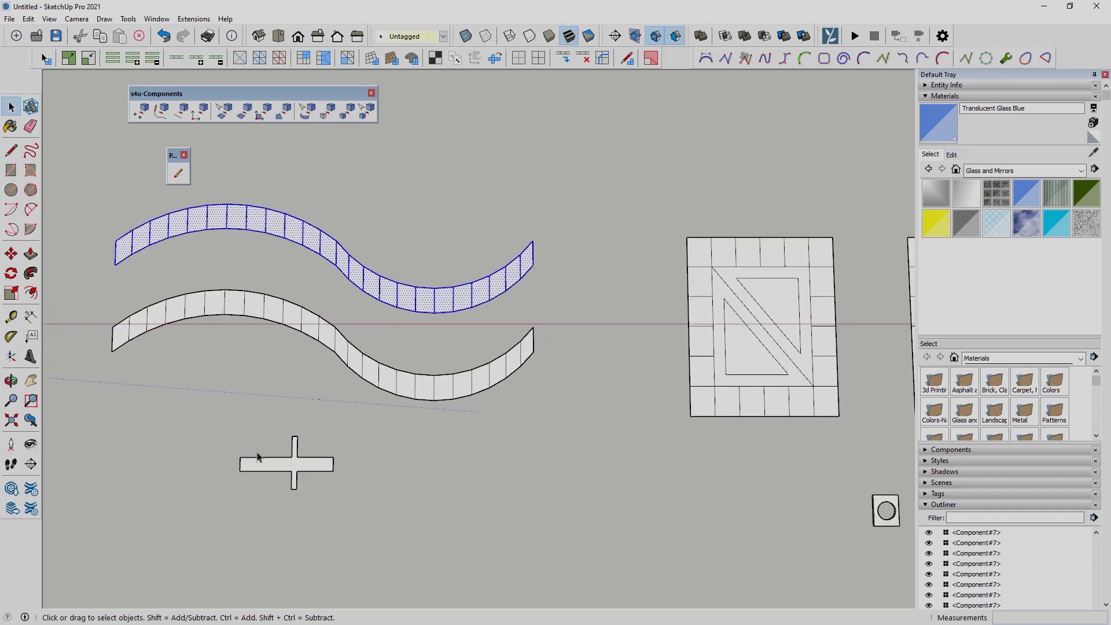
click(299, 470)
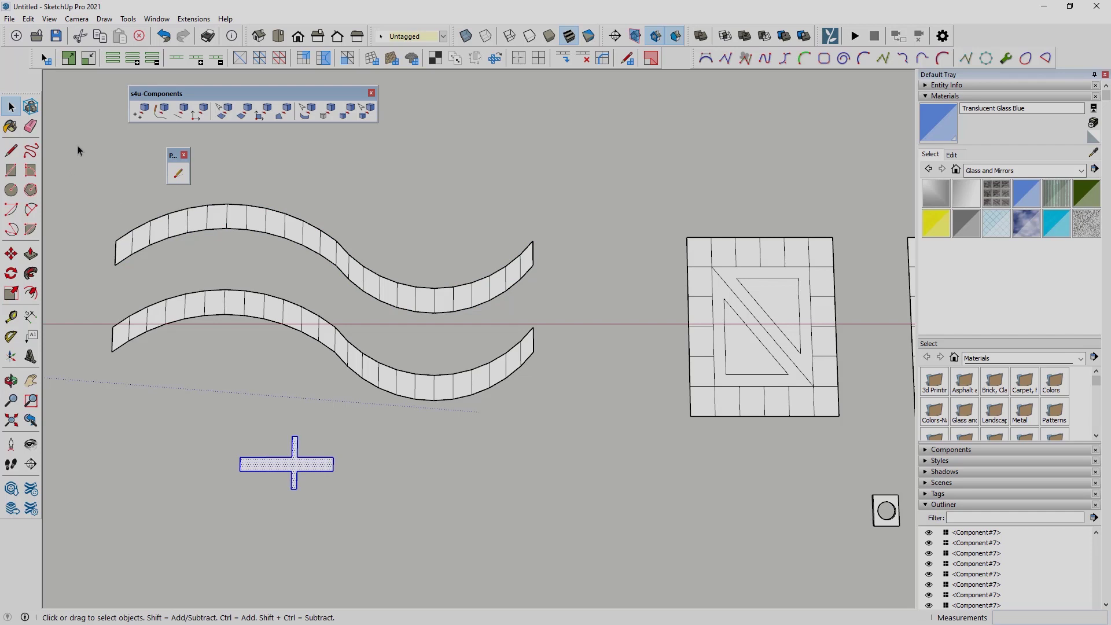
click(30, 107)
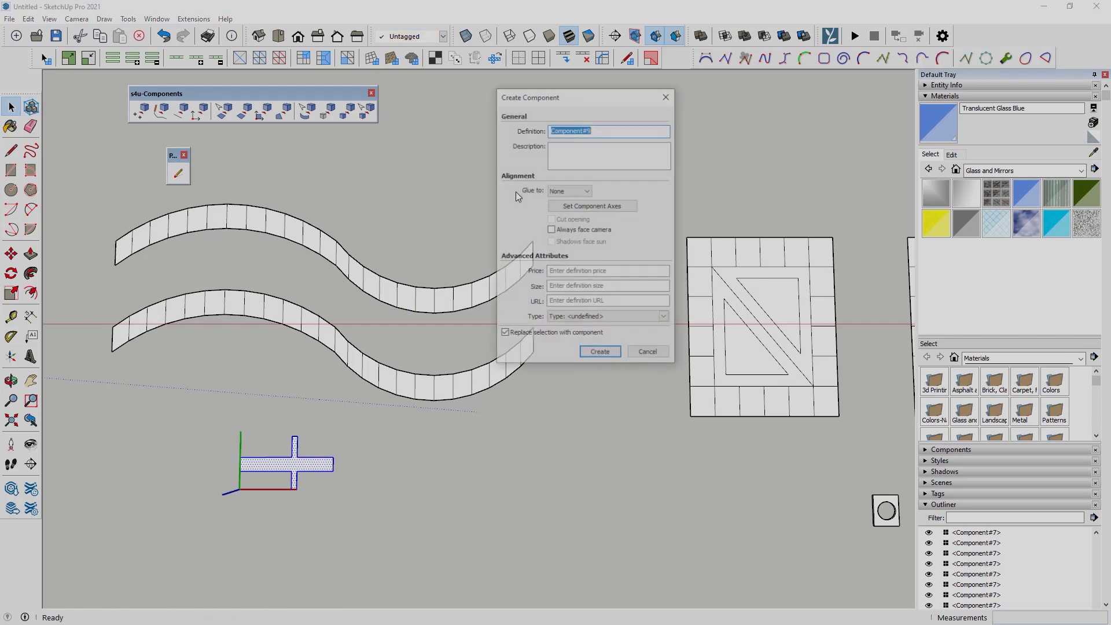
click(580, 210)
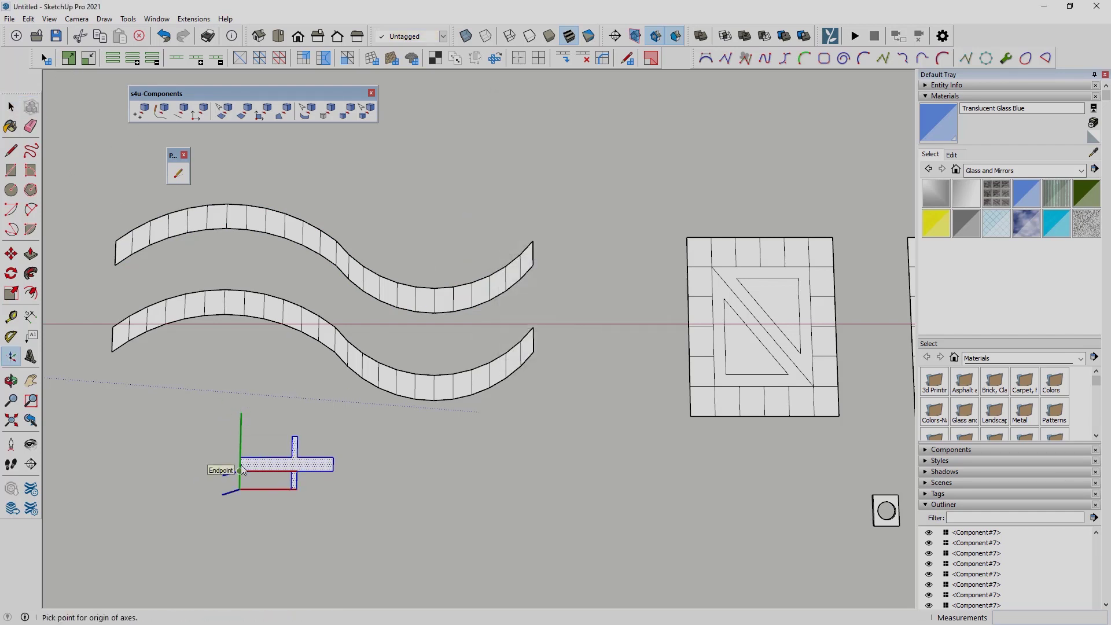
scroll(242, 470, up, 3)
click(241, 471)
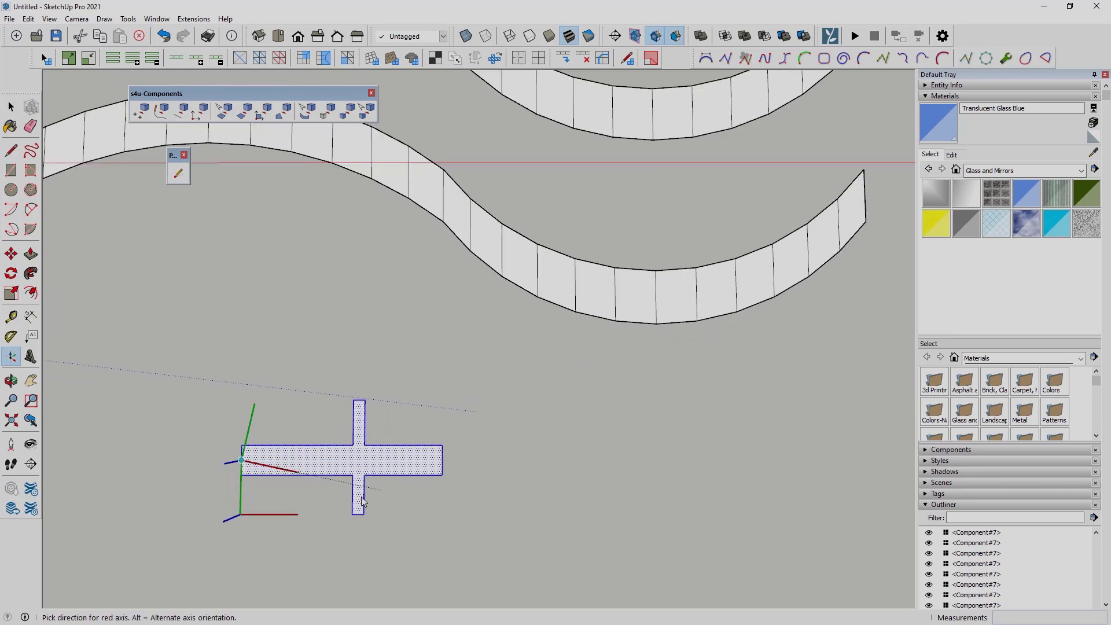
click(248, 530)
click(248, 530)
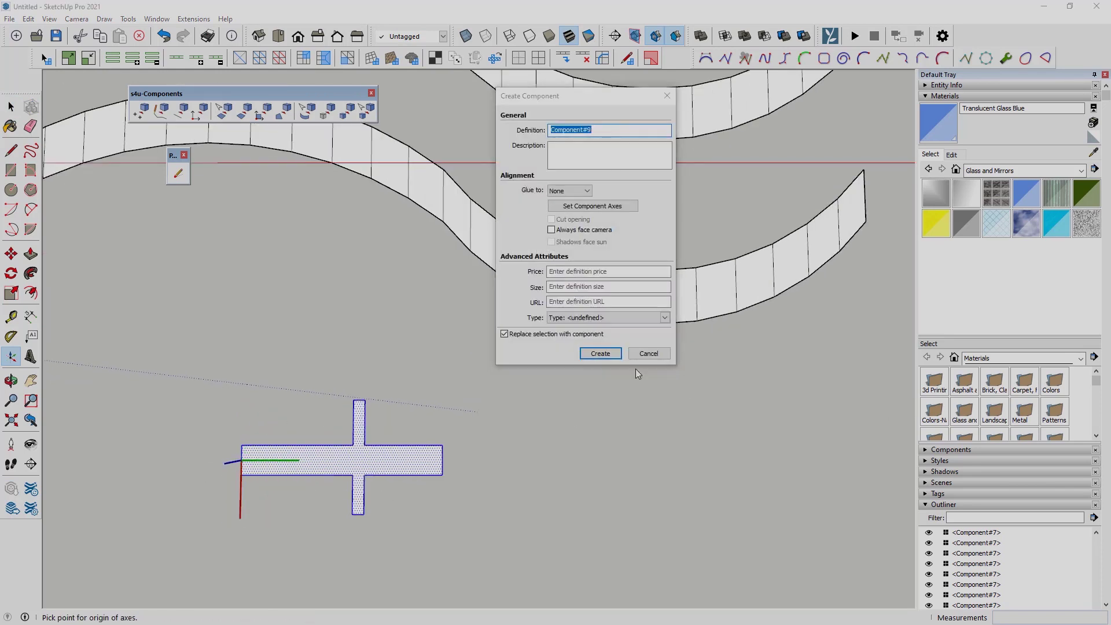
click(601, 354)
Select the upper wave strip together with the cross component
scroll(567, 393, down, 2)
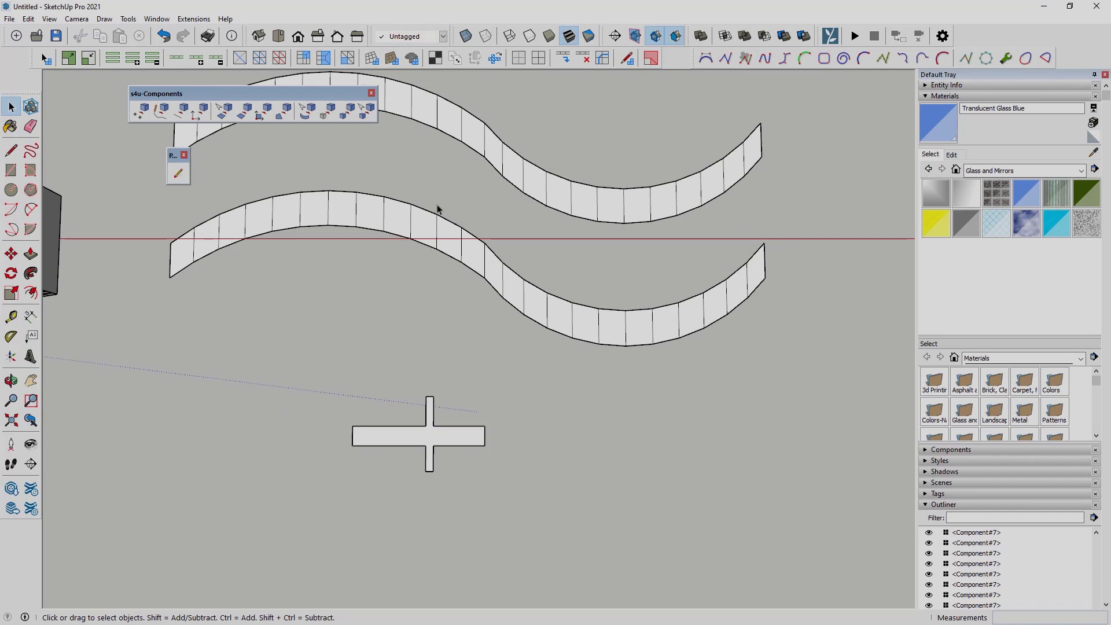
click(447, 113)
scroll(396, 252, down, 3)
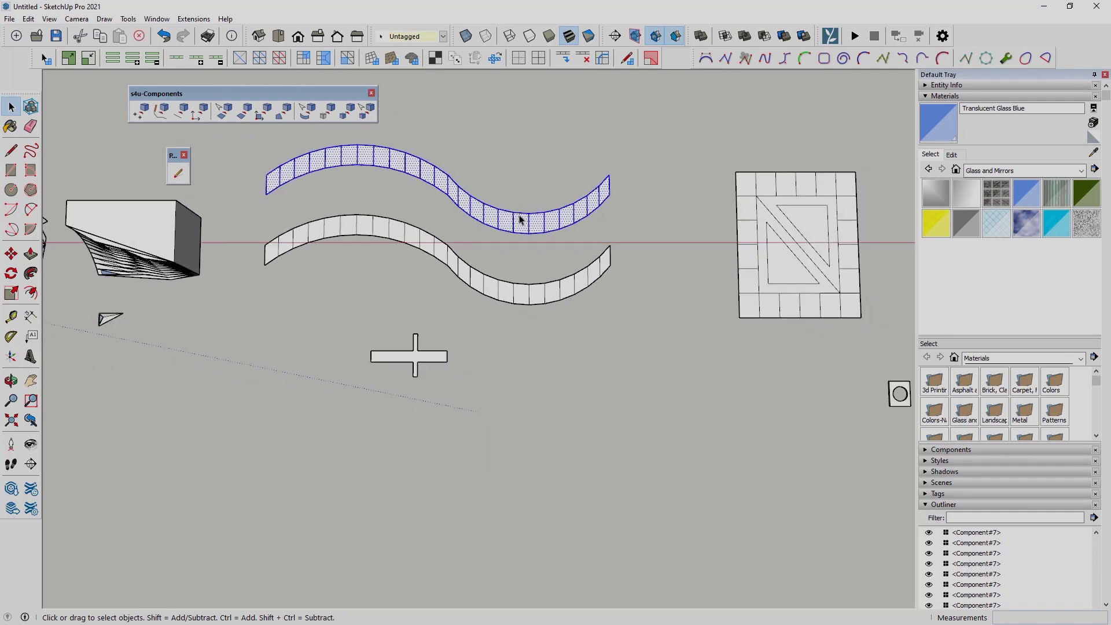
shift+click(431, 359)
scroll(418, 342, up, 1)
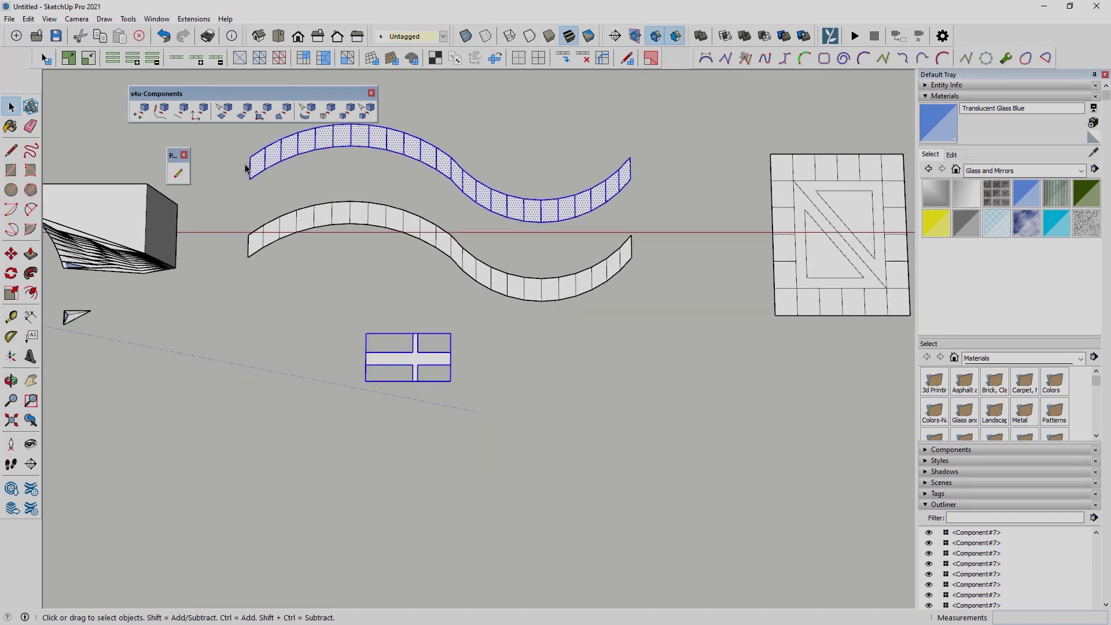
Place crosses along the upper wave strip, rearranging origins to maximum-angle diagonals
click(243, 112)
scroll(411, 314, down, 1)
scroll(373, 176, up, 1)
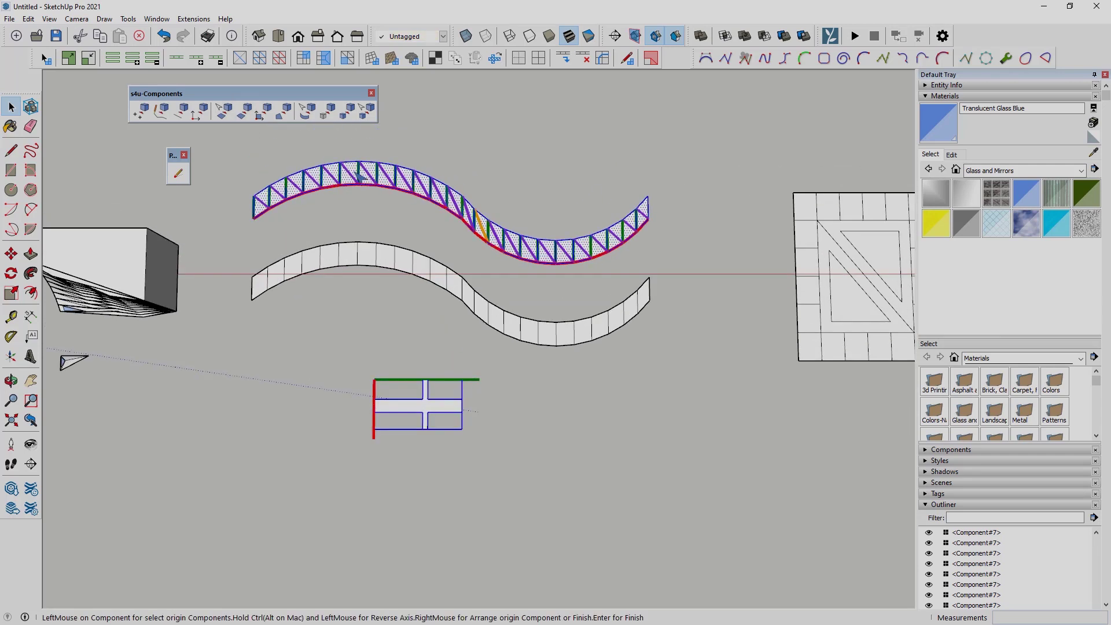
scroll(277, 186, up, 1)
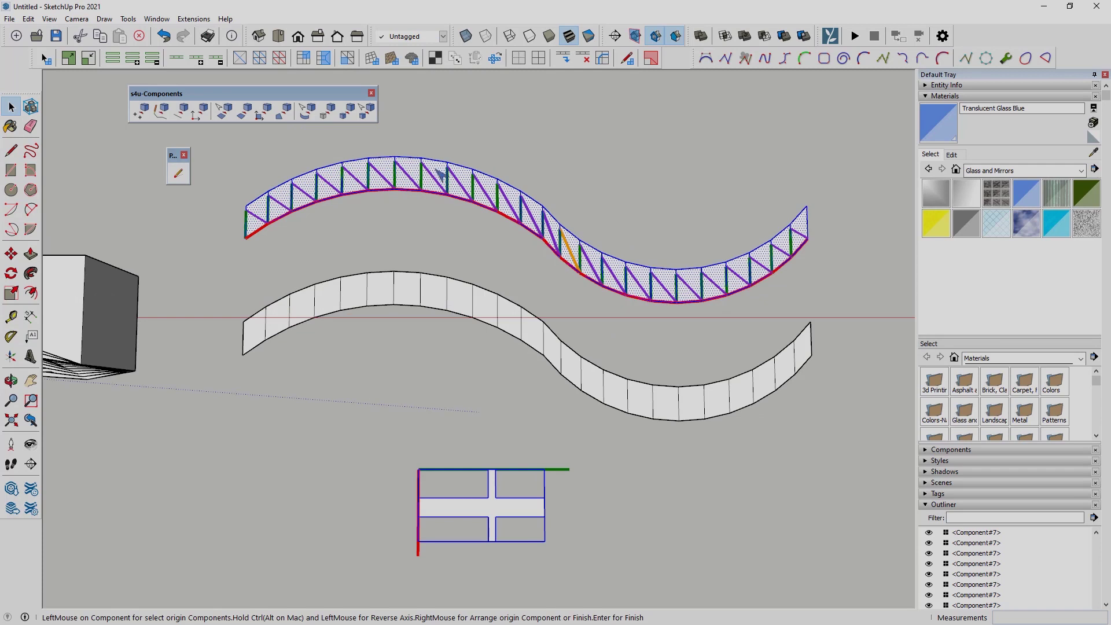
right_click(413, 173)
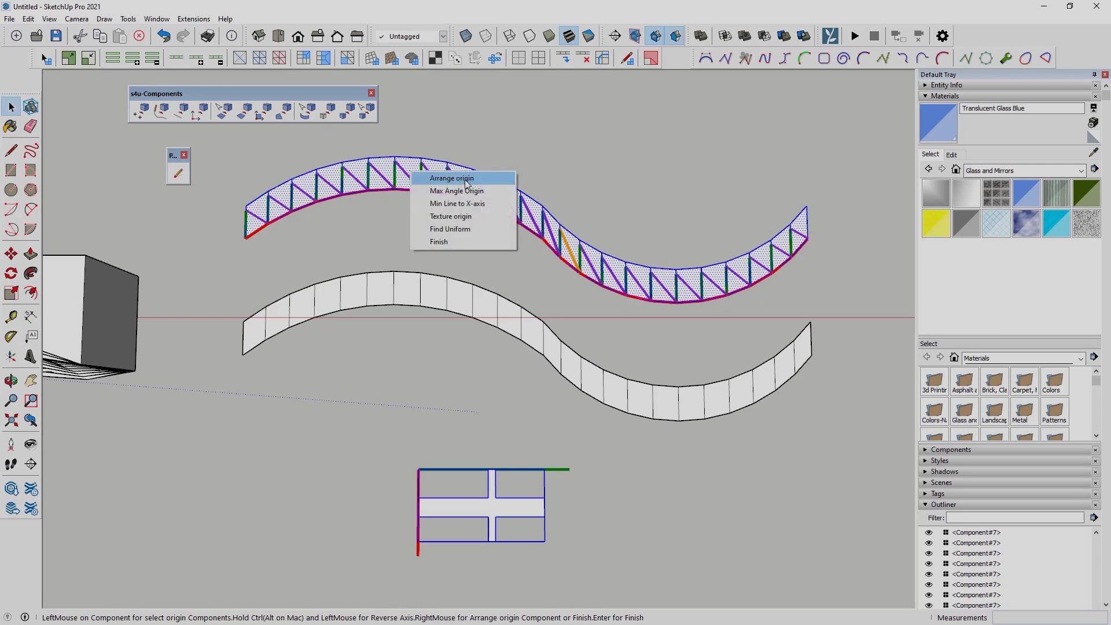
click(455, 178)
right_click(430, 169)
click(451, 186)
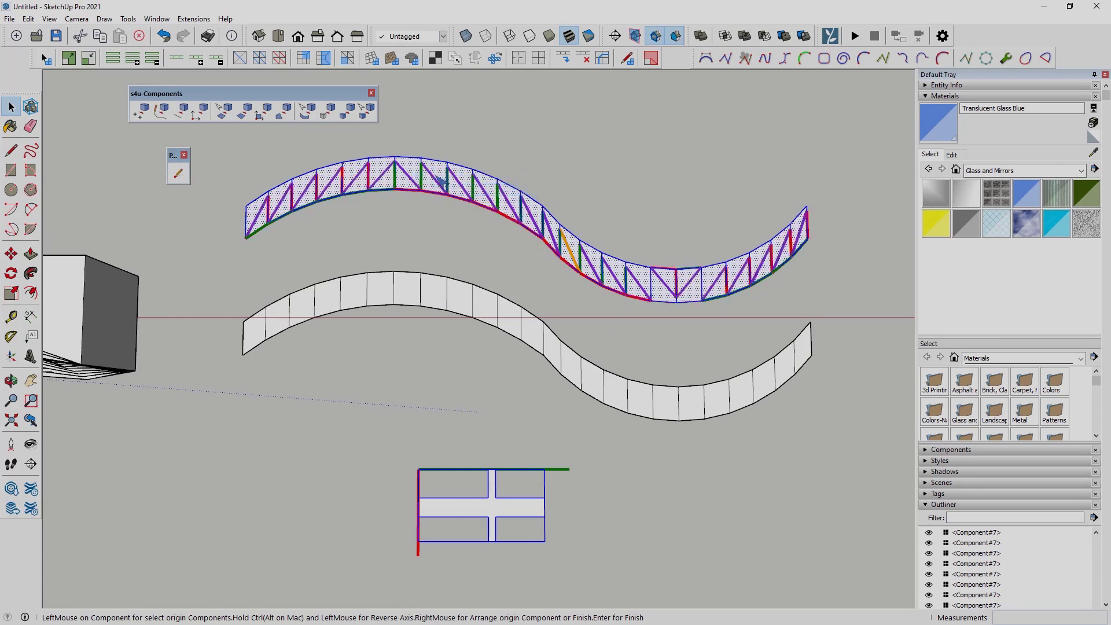
right_click(408, 185)
click(427, 249)
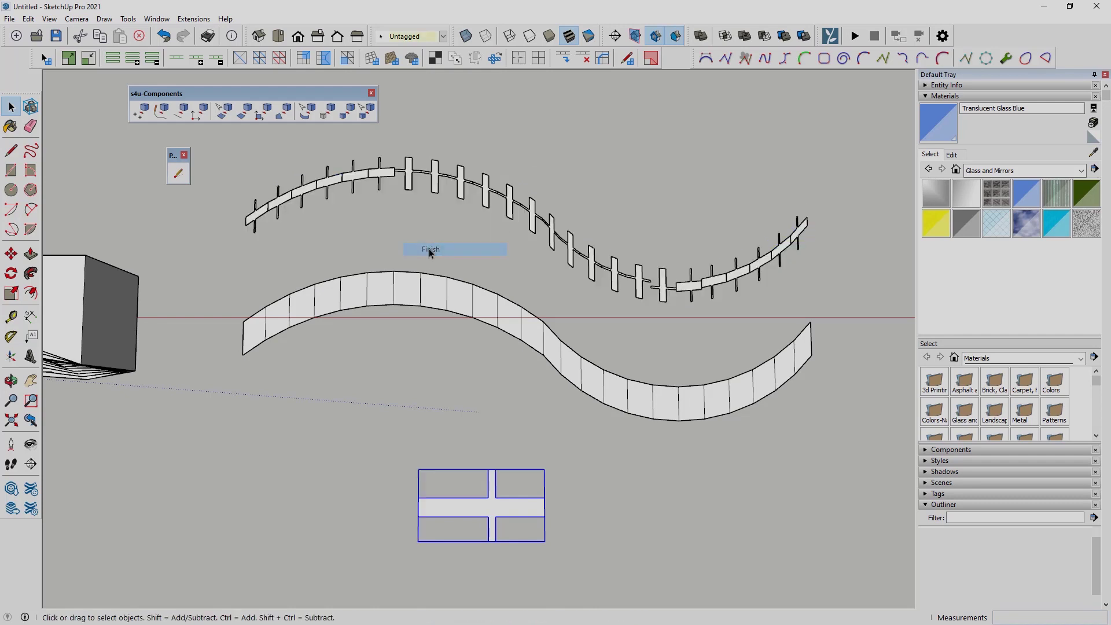
Orbit around the new cross fence down to the wavy strips and clear the selection
mouse_move(390, 250)
middle_down()
mouse_move(412, 292)
mouse_move(578, 248)
mouse_move(367, 183)
mouse_move(699, 266)
mouse_move(400, 269)
middle_up()
middle_drag(258, 303, 269, 498)
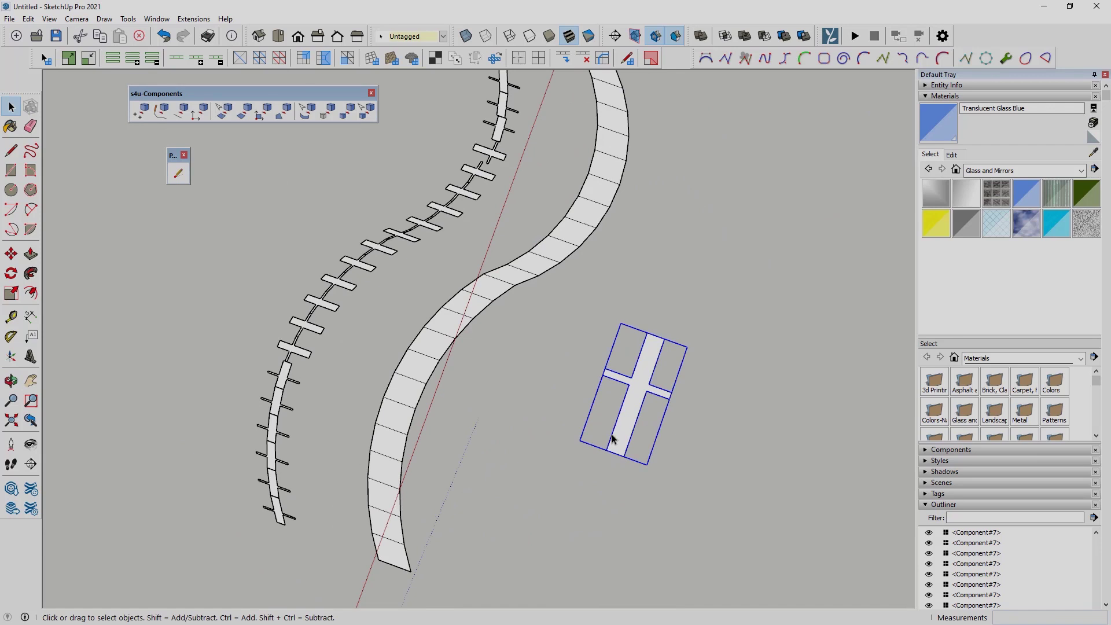
middle_drag(613, 439, 340, 447)
click(340, 446)
Fill the plain wavy strip with crosses using Faces to Components-Arrange, then inspect both fences
click(399, 379)
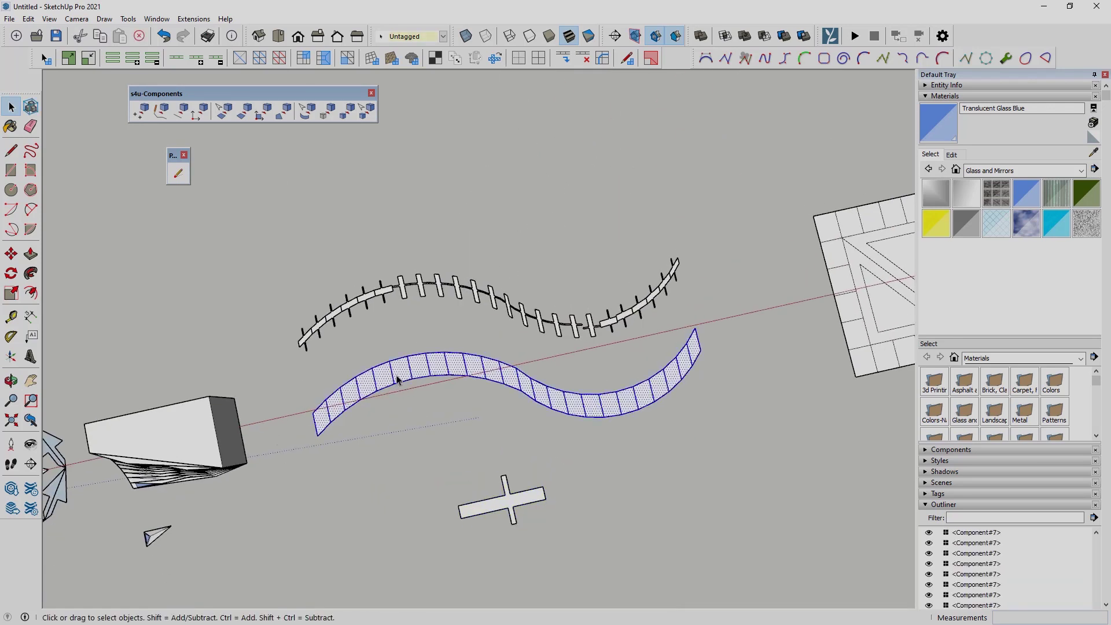
shift+click(511, 507)
click(264, 113)
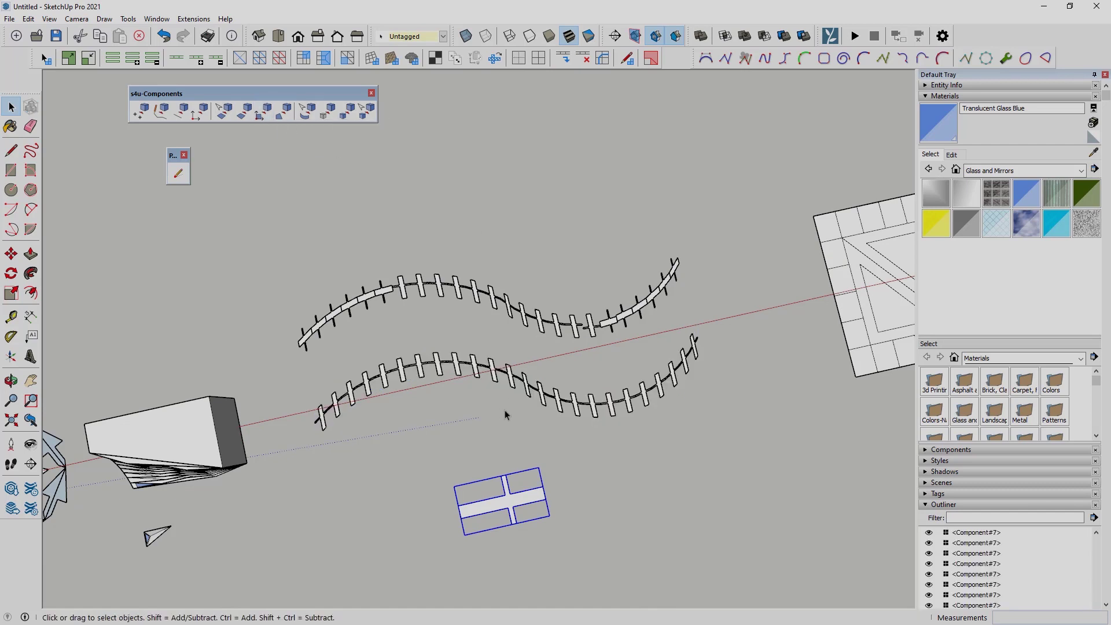
middle_drag(507, 414, 405, 400)
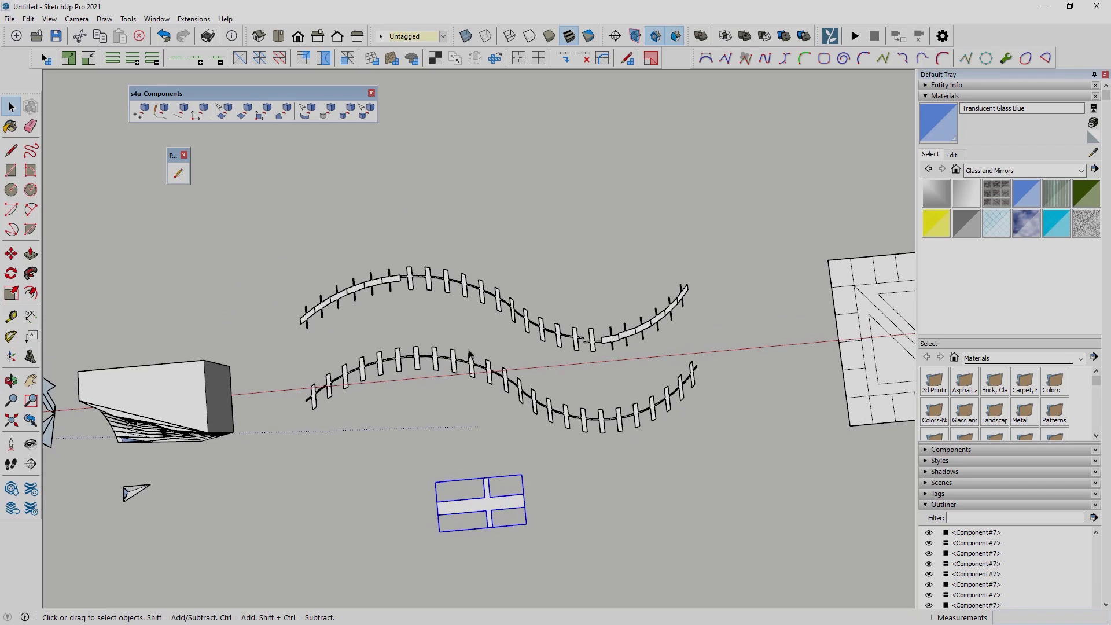
scroll(611, 442, up, 1)
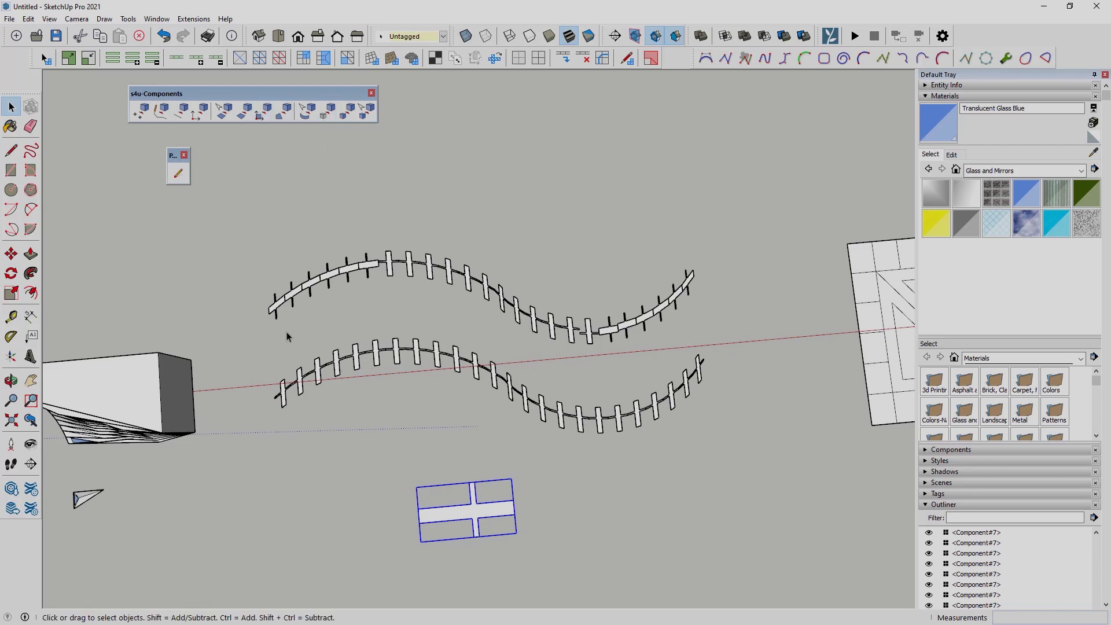
scroll(287, 326, down, 4)
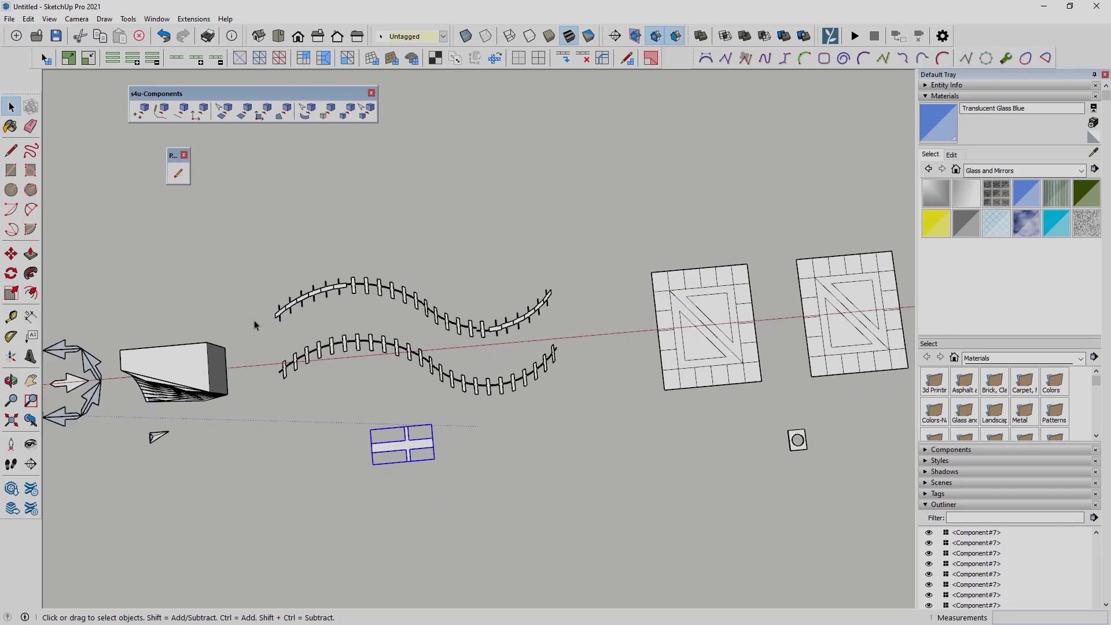
scroll(852, 349, up, 1)
scroll(852, 350, up, 1)
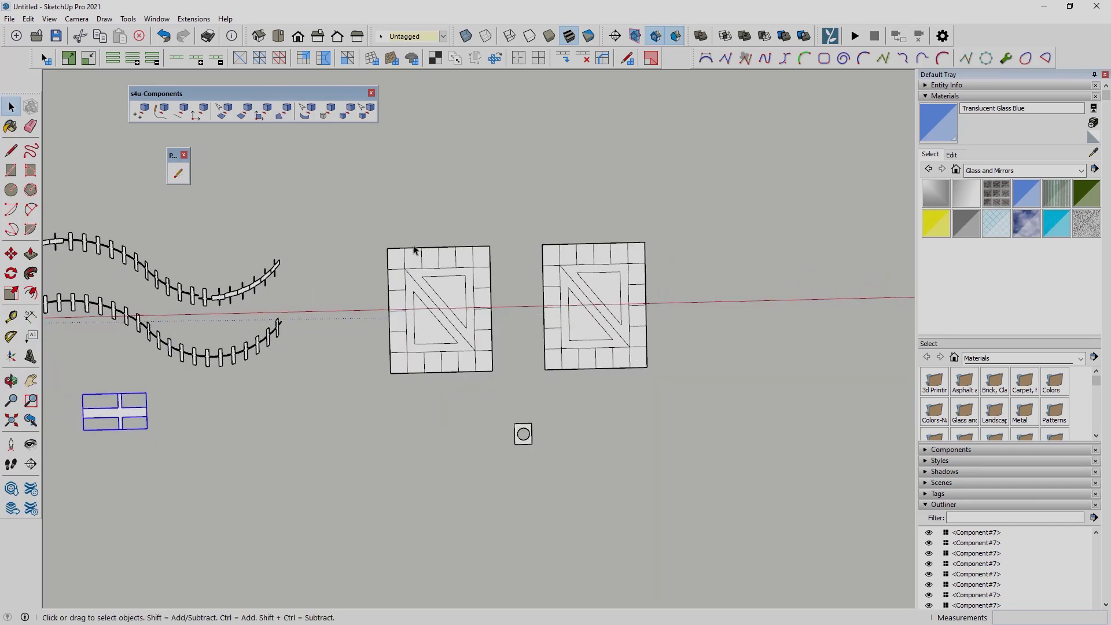
Fill the left tiled panel with circle components via Faces to Components-Arrange
drag(359, 212, 509, 405)
shift+click(523, 427)
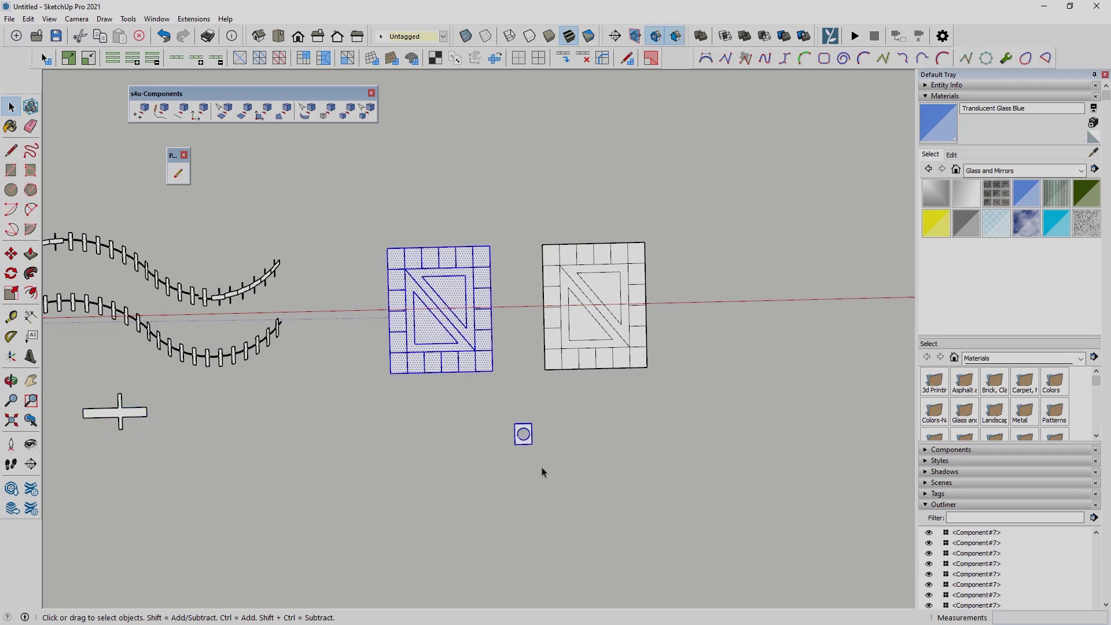
click(266, 115)
scroll(493, 258, up, 3)
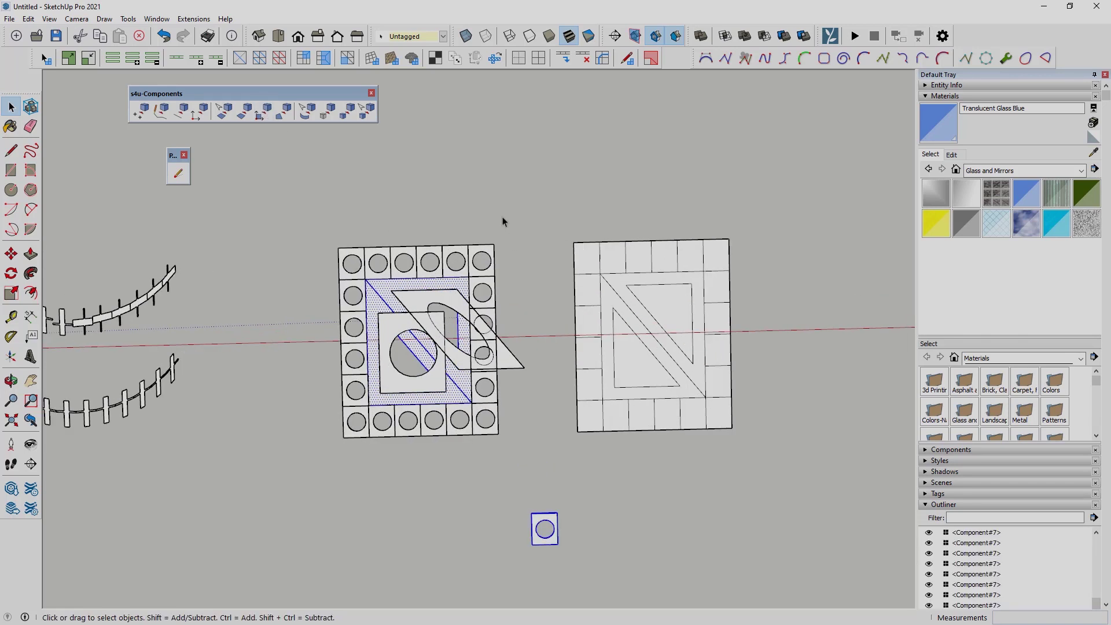
middle_drag(461, 362, 546, 250)
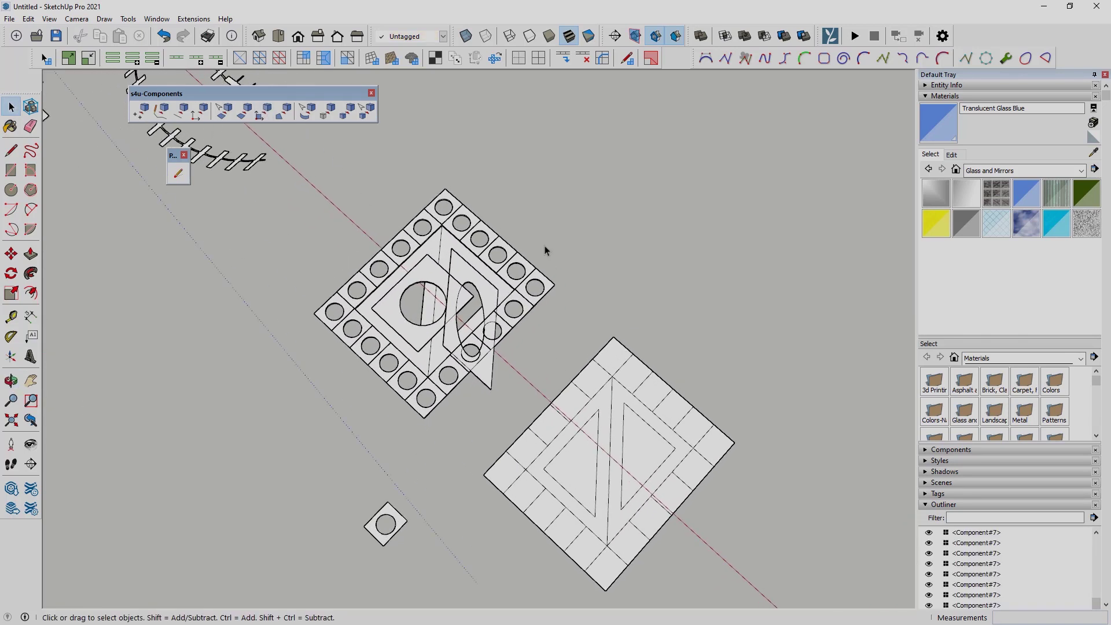
Move the slanted oval-holed piece up above the panels
click(491, 375)
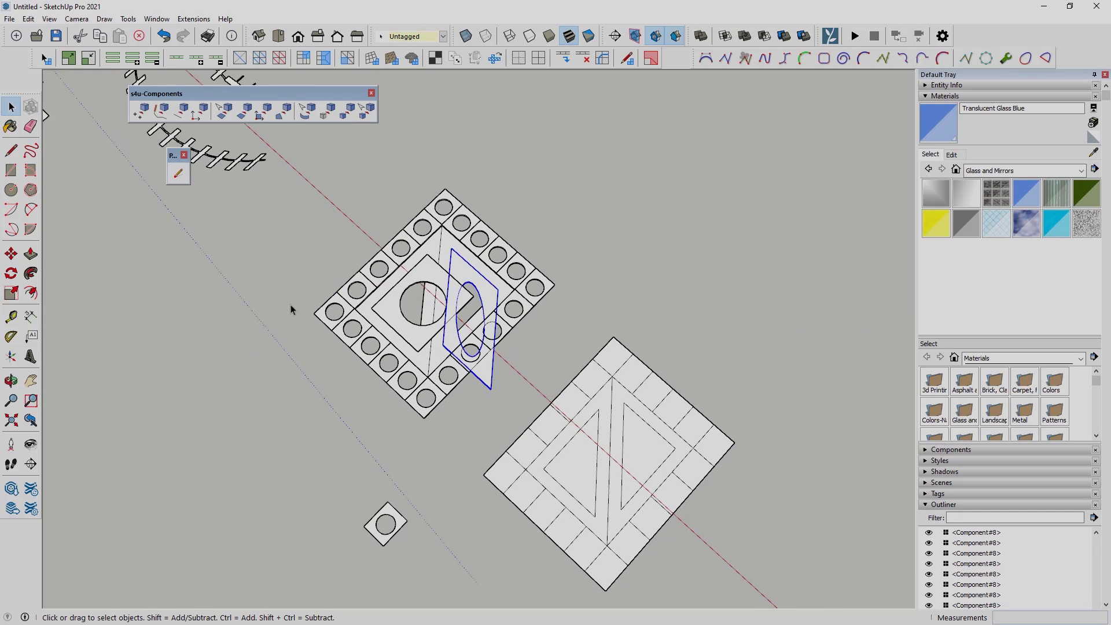
click(11, 253)
click(495, 380)
click(608, 265)
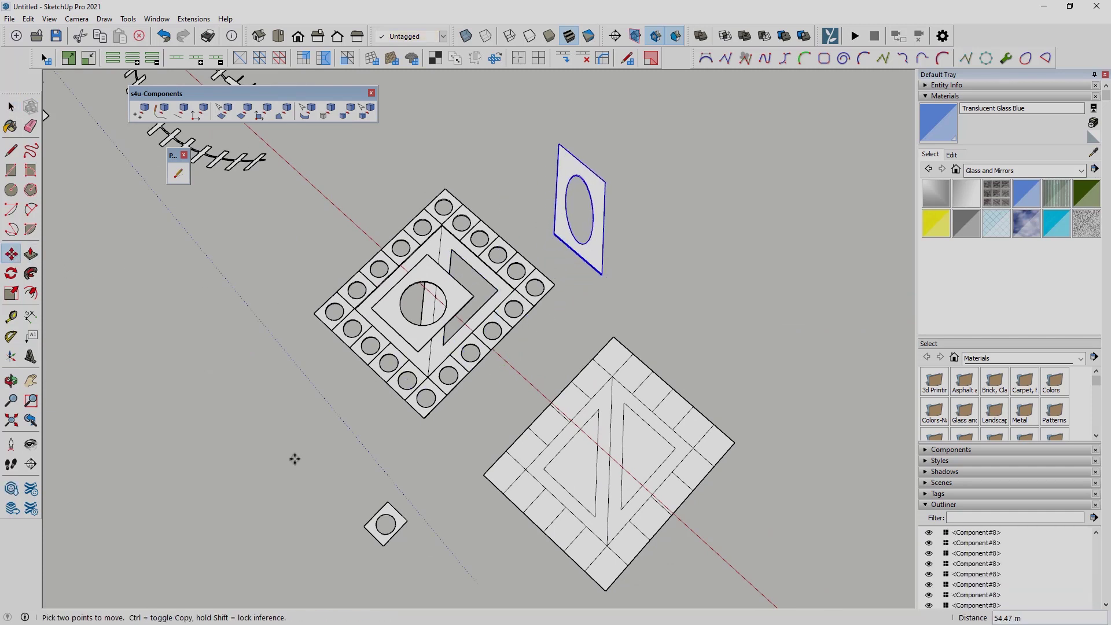
middle_drag(293, 457, 489, 422)
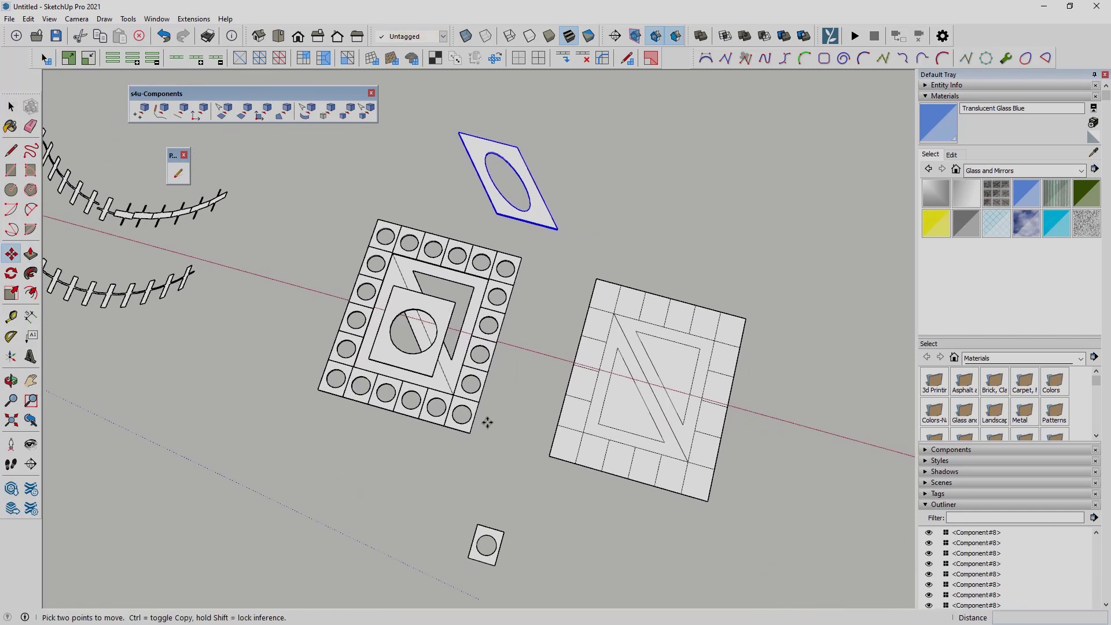
click(11, 107)
Select the right tiled panel together with the small square component
click(367, 417)
middle_drag(367, 417, 525, 454)
drag(676, 484, 513, 311)
drag(485, 493, 471, 492)
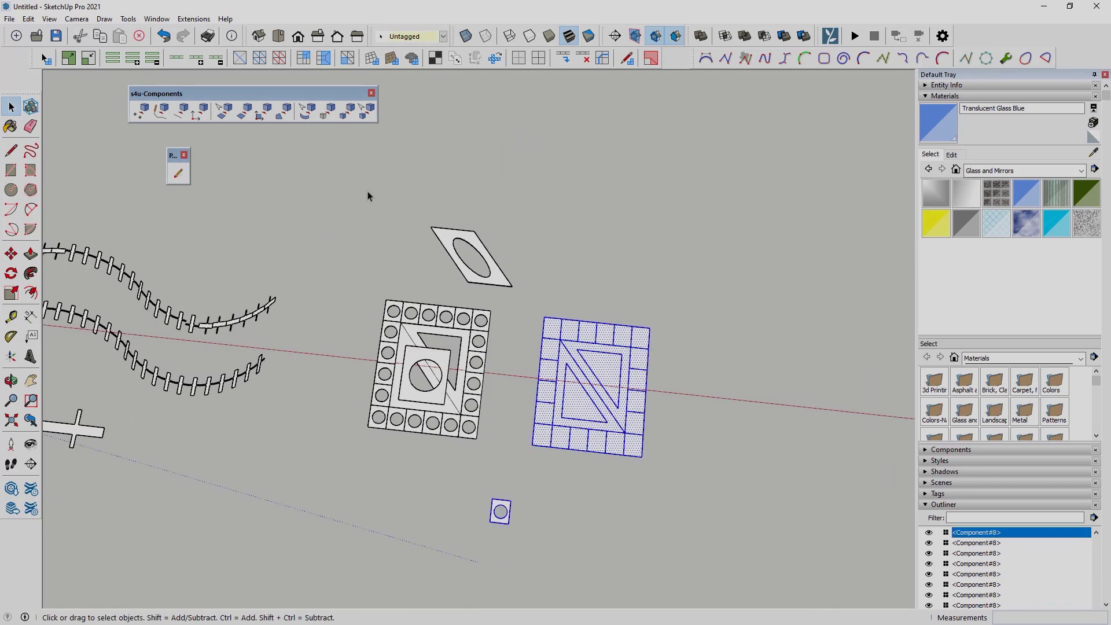
Convert the right panel with Faces to Components-Uniform and lift its two central squares above it
click(286, 110)
scroll(693, 387, up, 2)
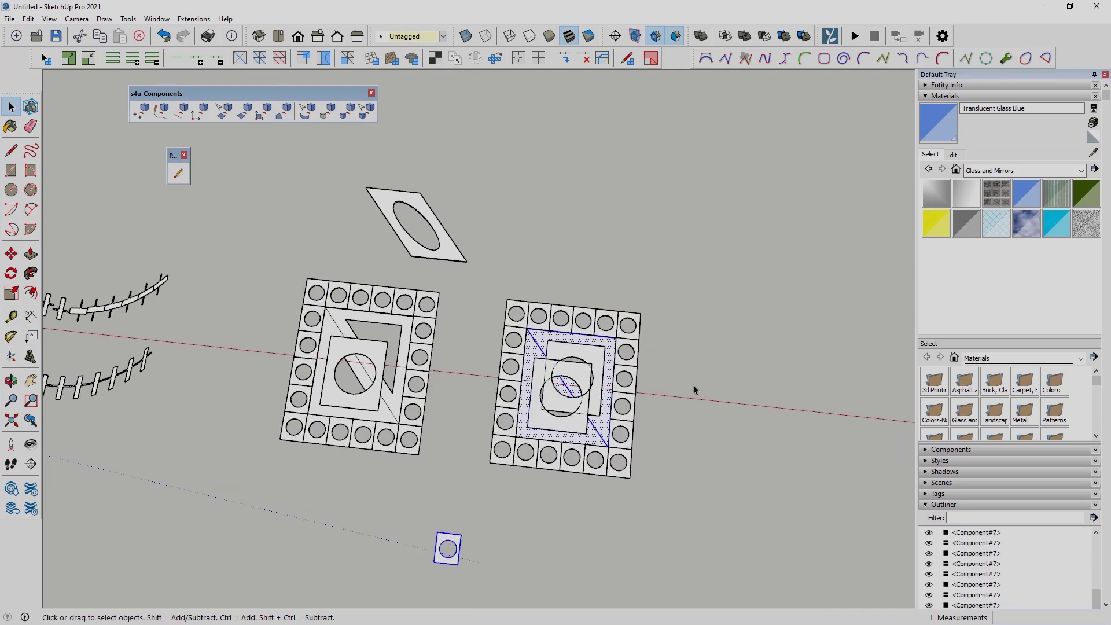
click(605, 354)
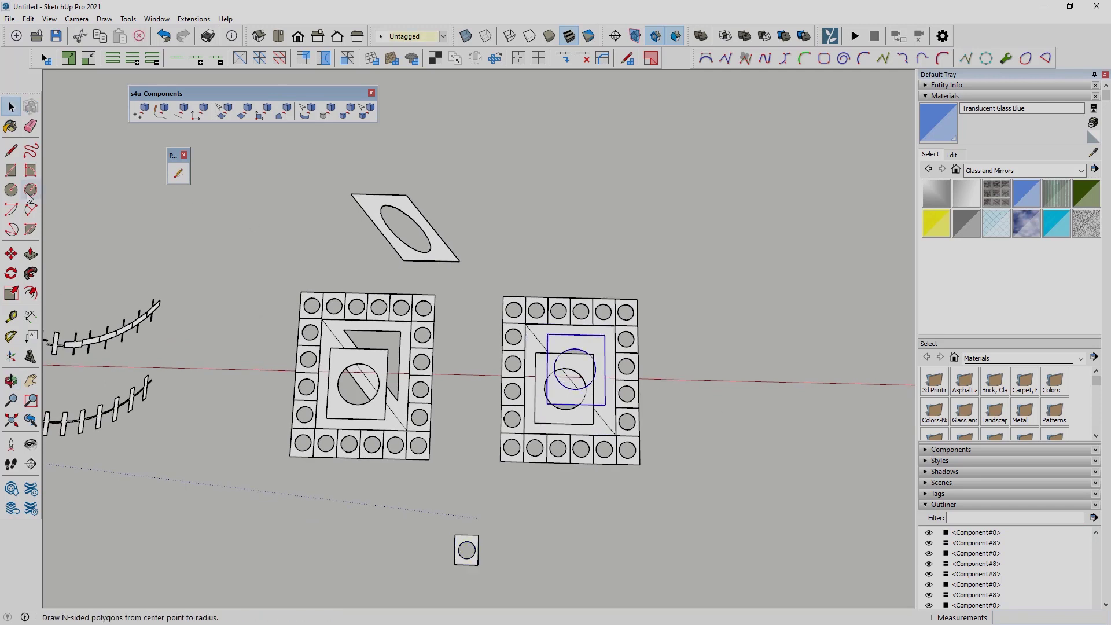
click(11, 254)
click(594, 348)
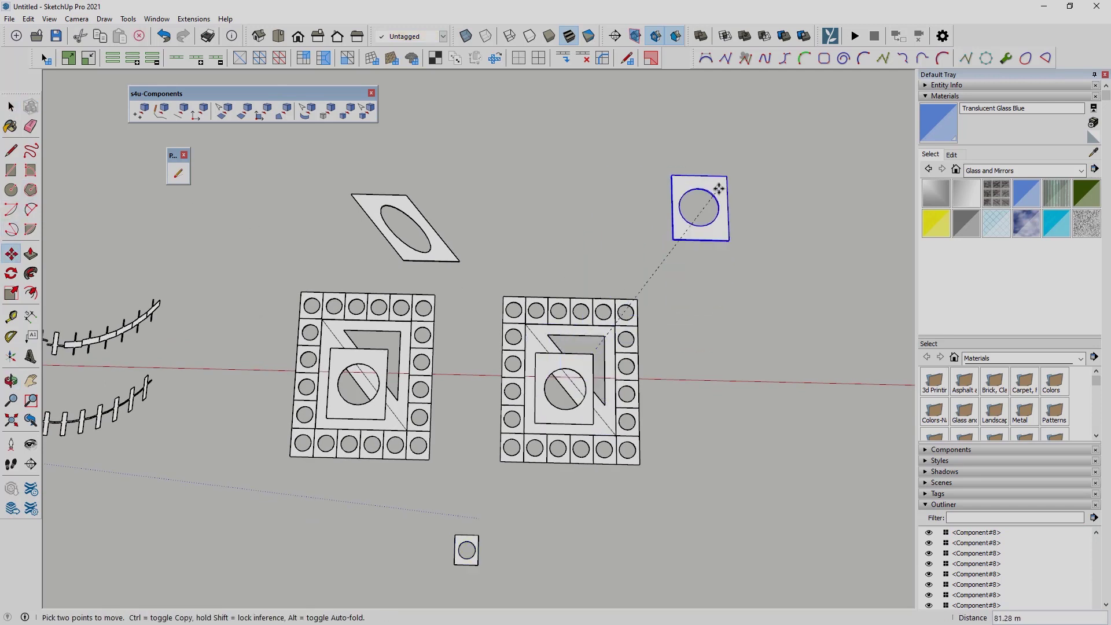
click(718, 189)
click(584, 361)
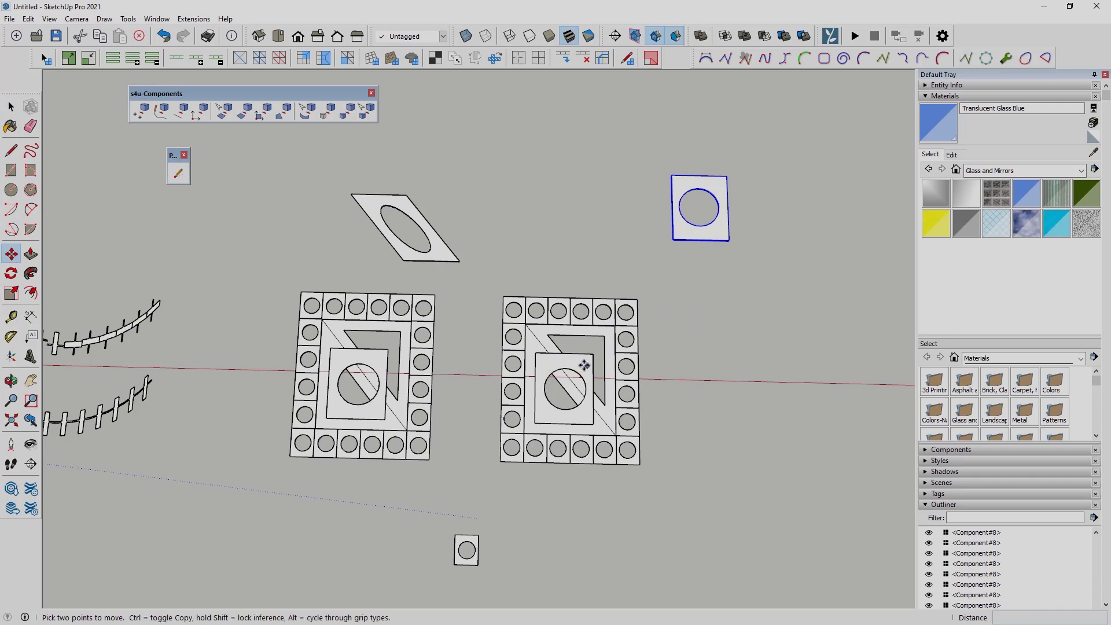
click(586, 182)
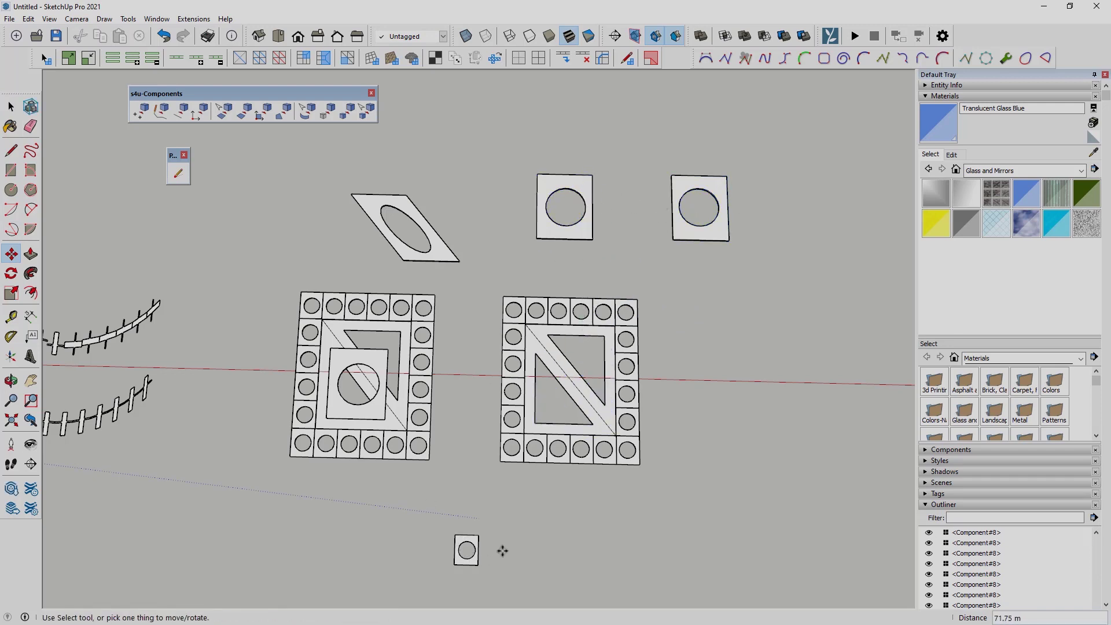
key(space)
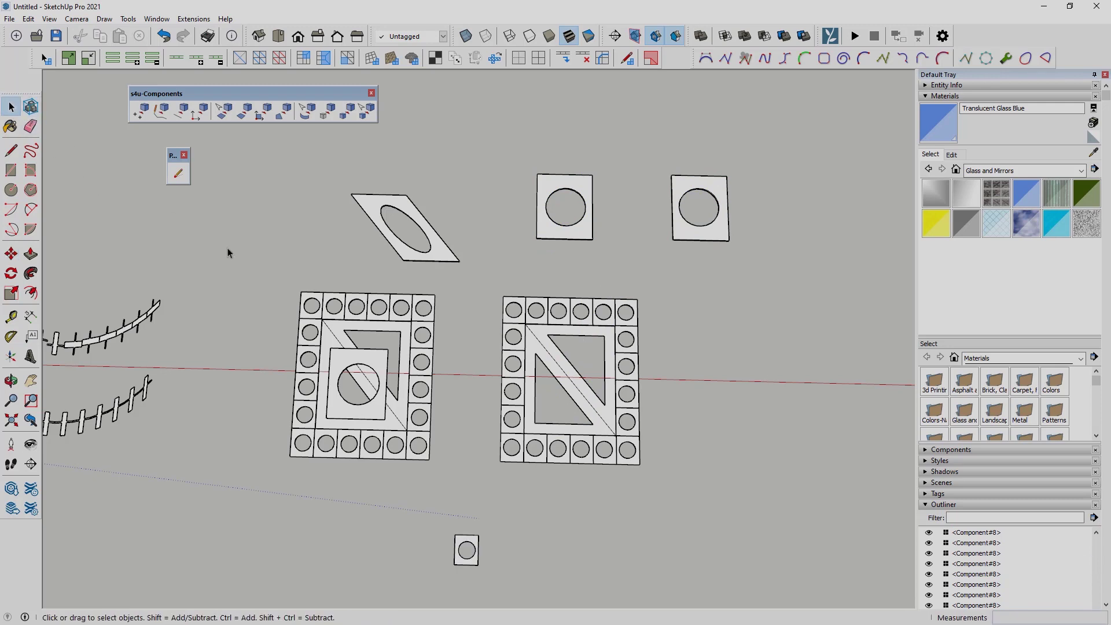
scroll(239, 283, down, 2)
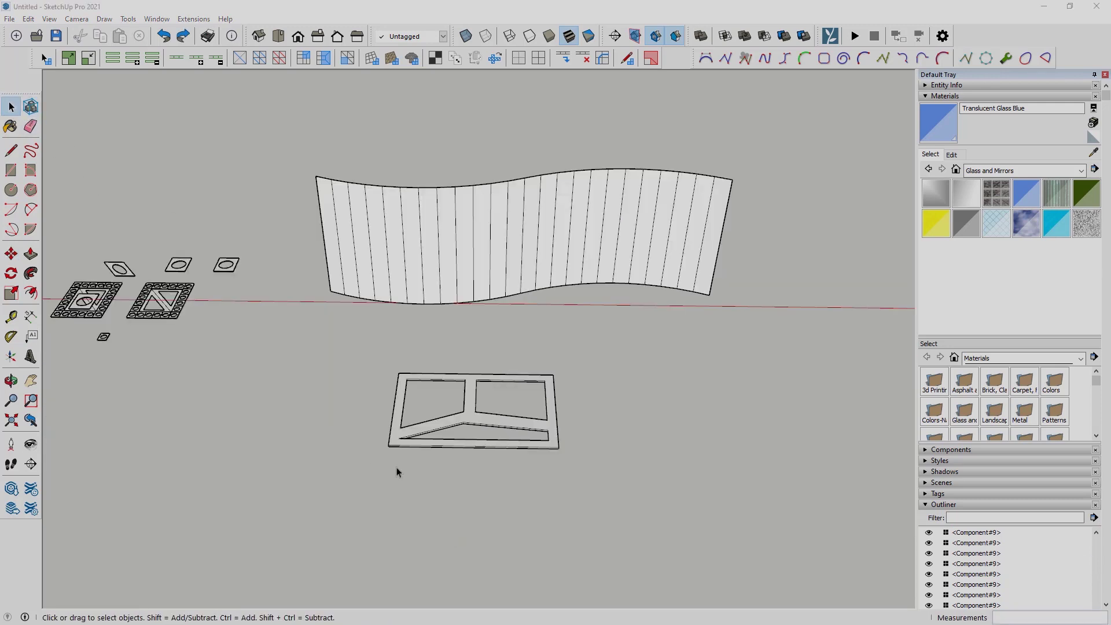
Window-select both the plain wavy strip and the two-pane window frame
scroll(397, 468, down, 1)
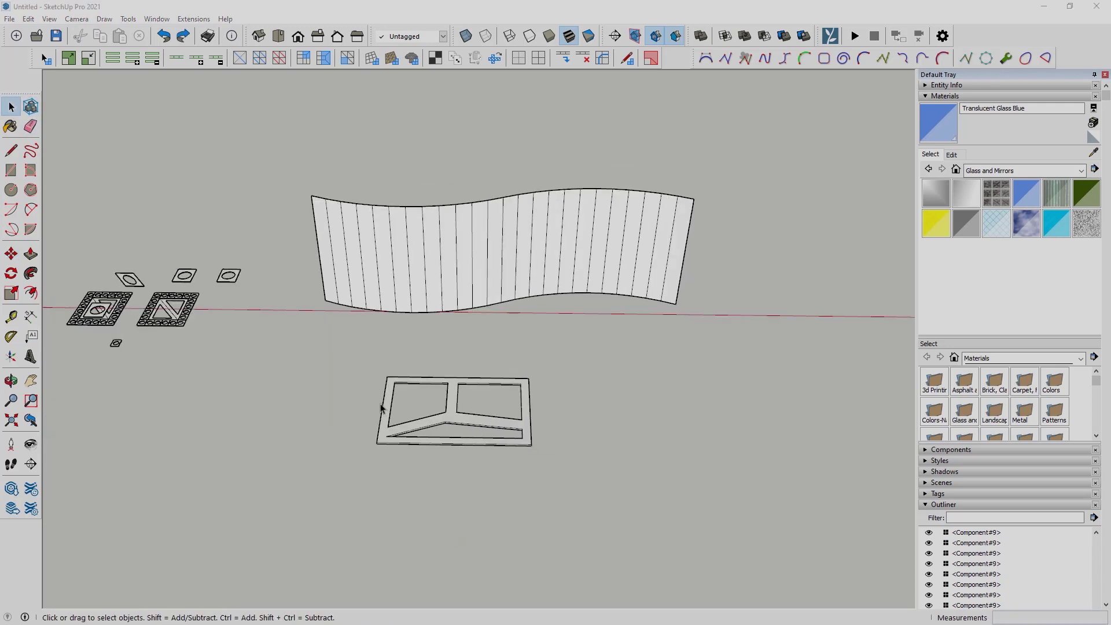
scroll(735, 387, up, 1)
drag(241, 341, 545, 492)
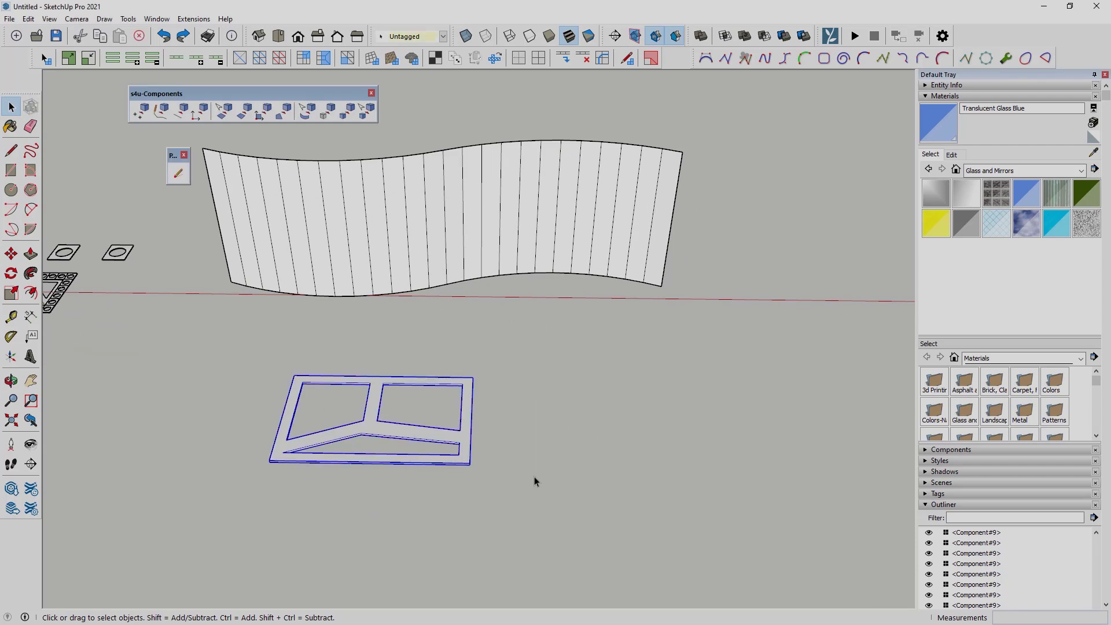
click(311, 246)
scroll(481, 371, down, 2)
drag(278, 167, 689, 464)
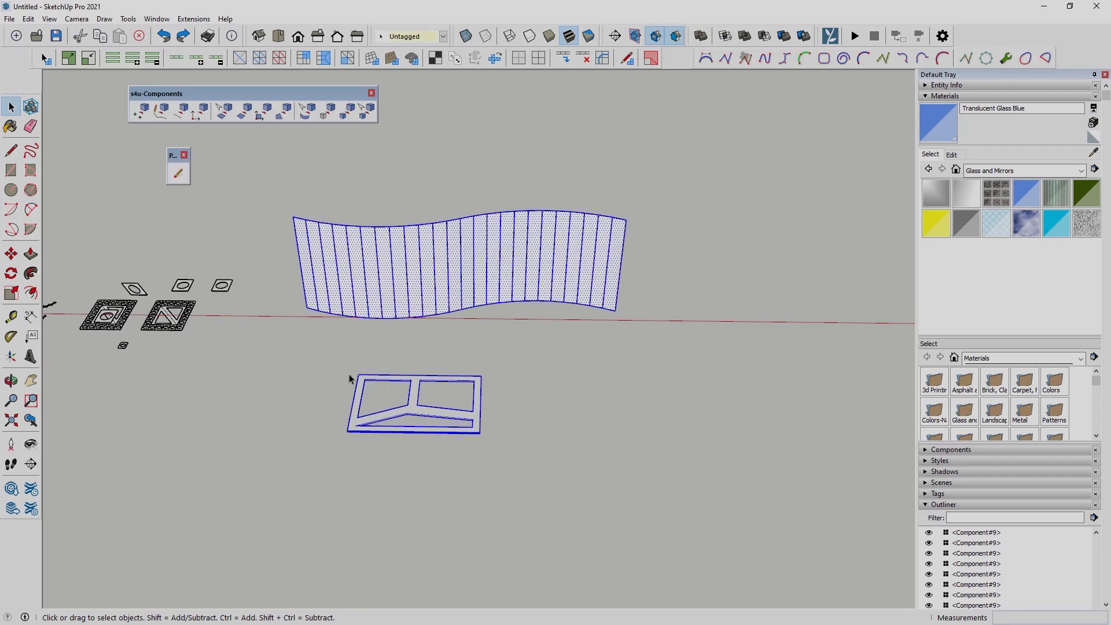
Stretch the two-pane frame along the wavy strip with FaceCurver to Components-Interact and confirm
click(303, 114)
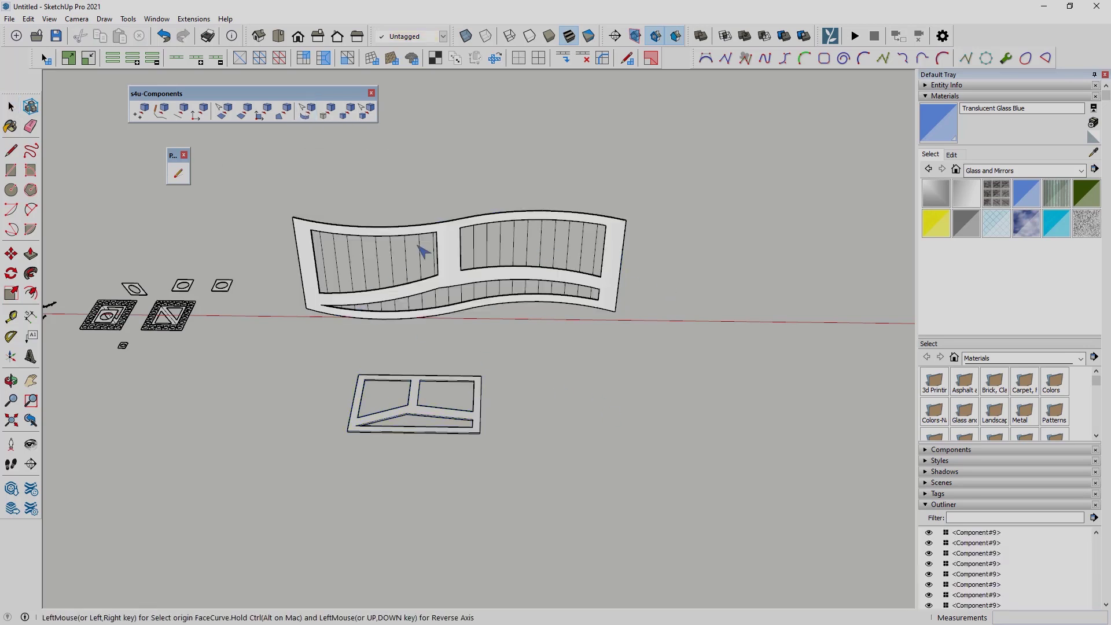
middle_drag(423, 250, 455, 272)
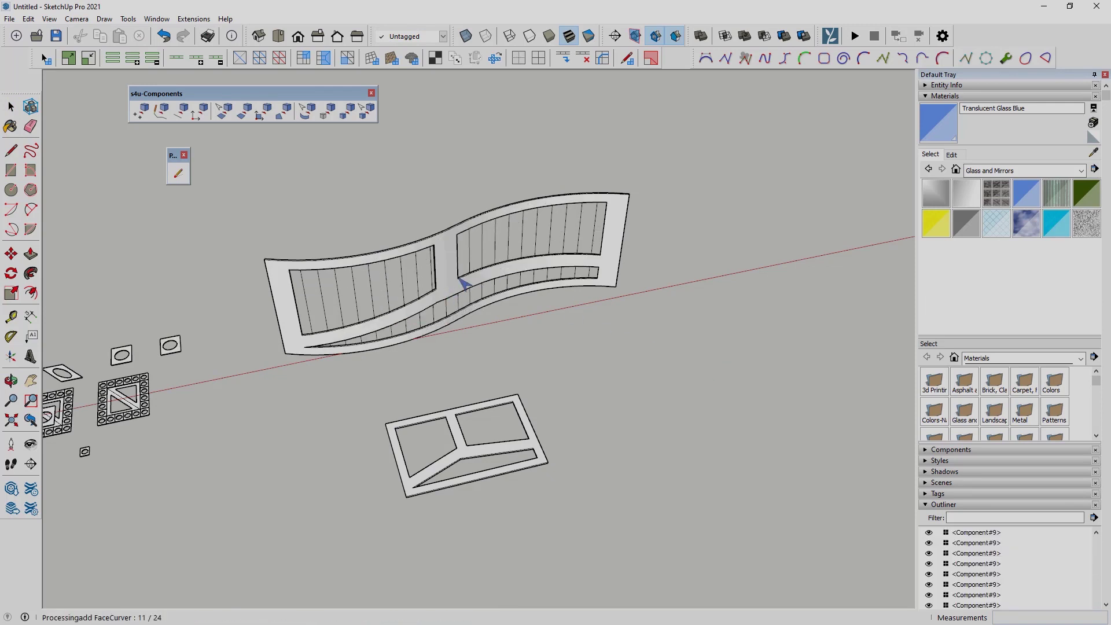
click(460, 282)
middle_drag(665, 310, 409, 223)
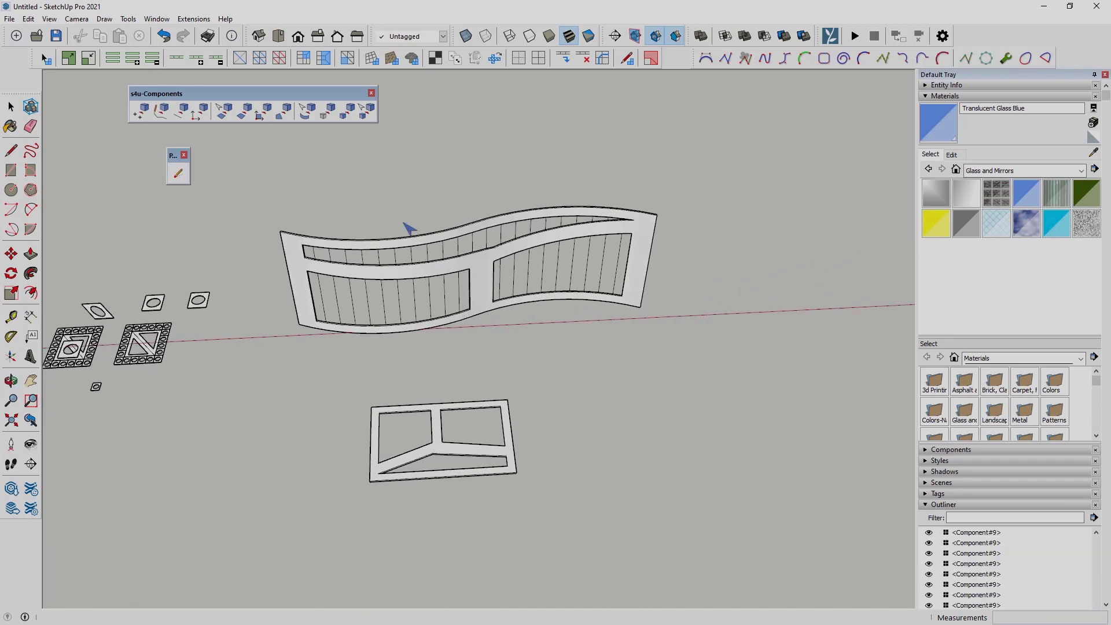
click(11, 107)
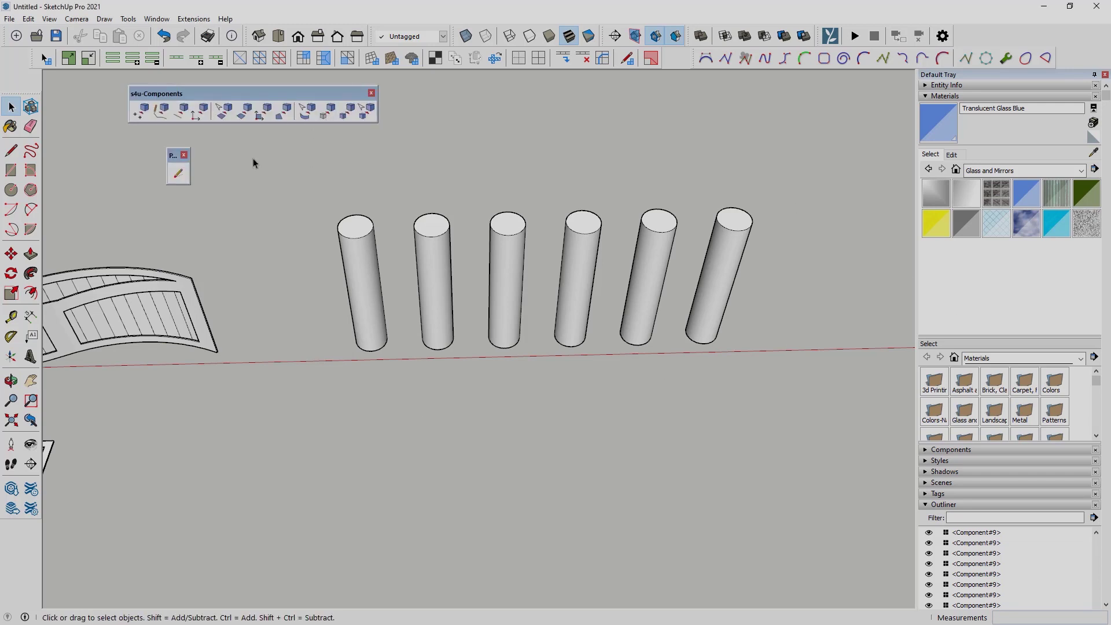
Click through each of the six cylinders in turn, then clear the selection
middle_drag(256, 164, 496, 236)
click(369, 265)
scroll(668, 240, up, 3)
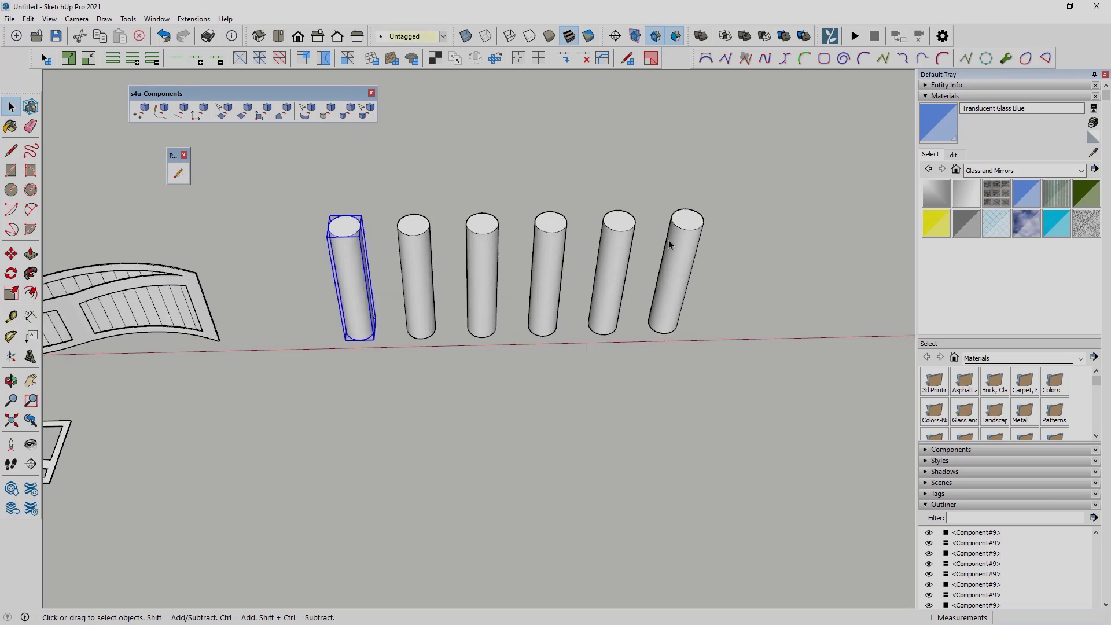
click(399, 272)
click(476, 258)
click(547, 261)
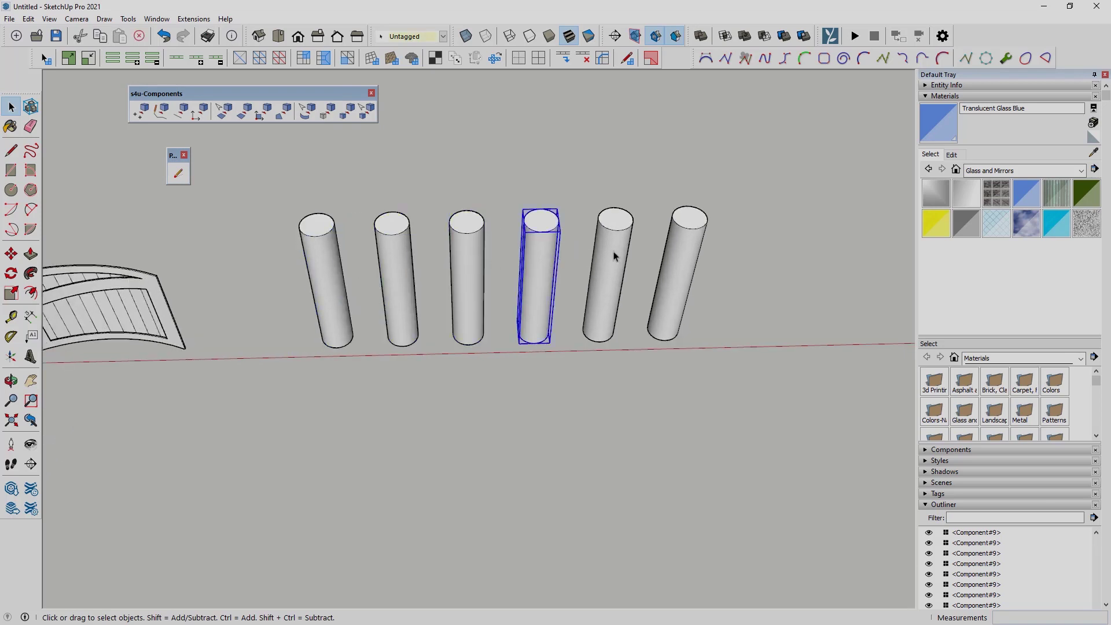
click(616, 255)
click(686, 254)
click(466, 268)
click(386, 270)
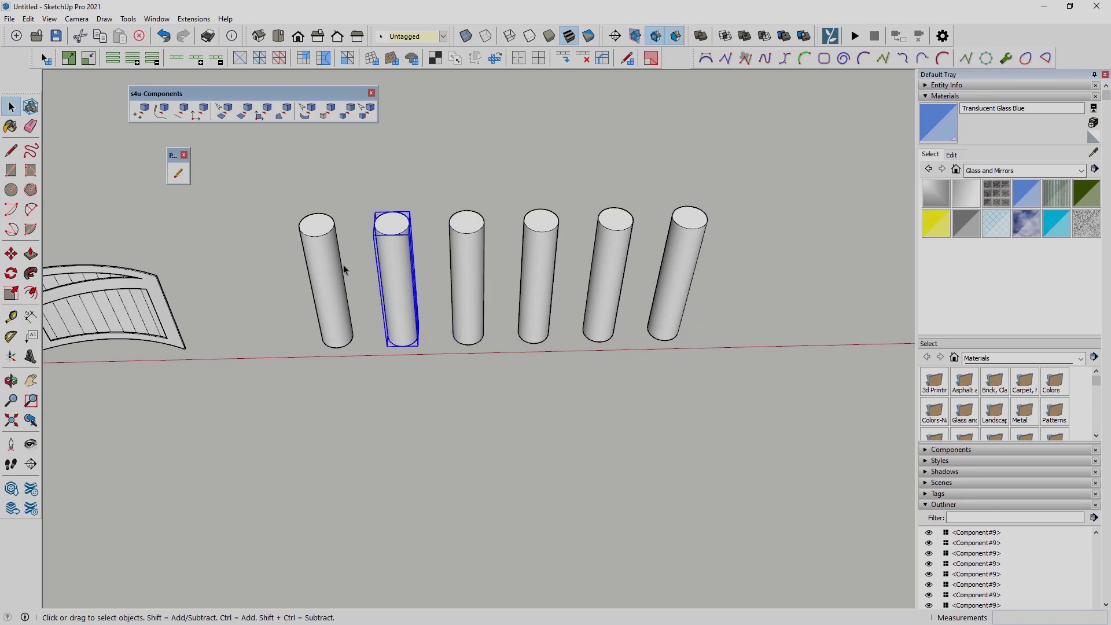
click(436, 320)
Push the first cylinder's top down, undo it, then window-select all six cylinders
triple_click(320, 229)
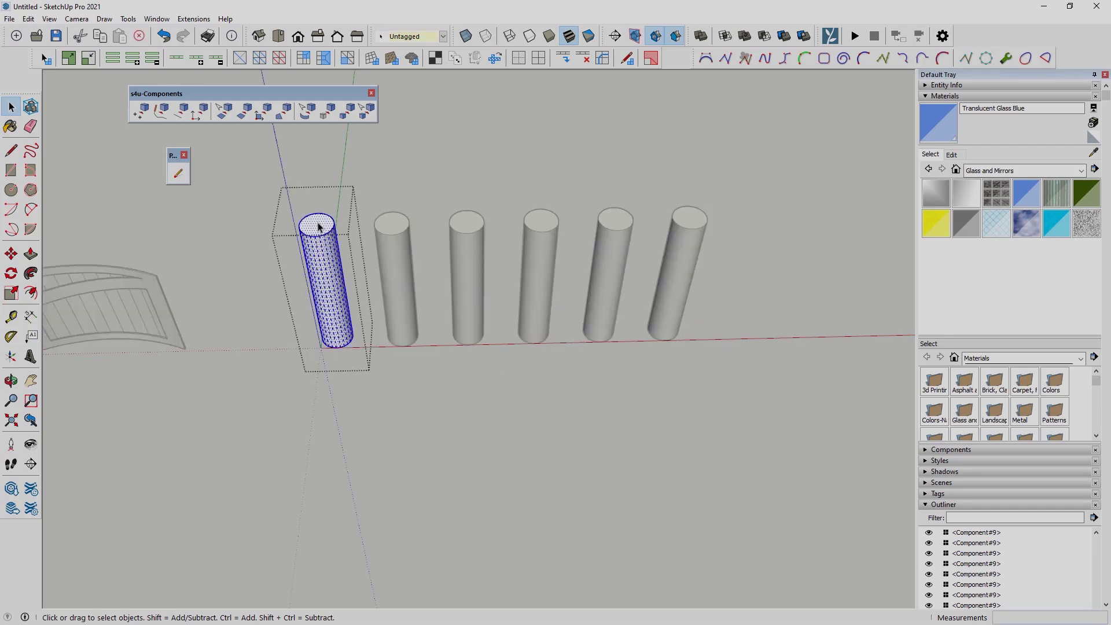
key(p)
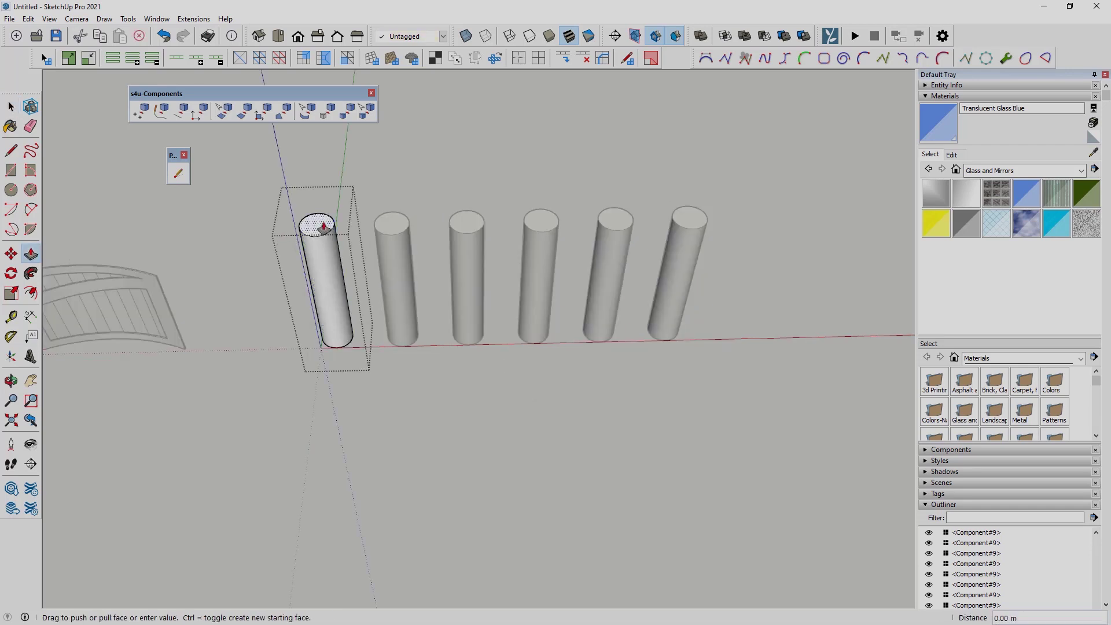
drag(317, 224, 324, 264)
click(11, 106)
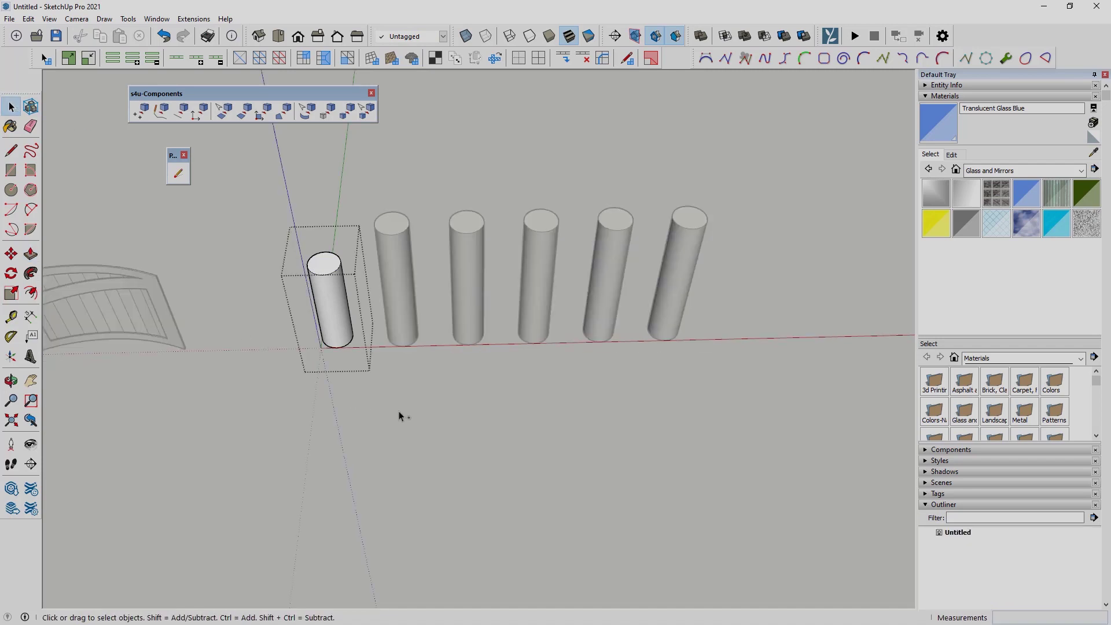
key(ctrl+z)
click(419, 409)
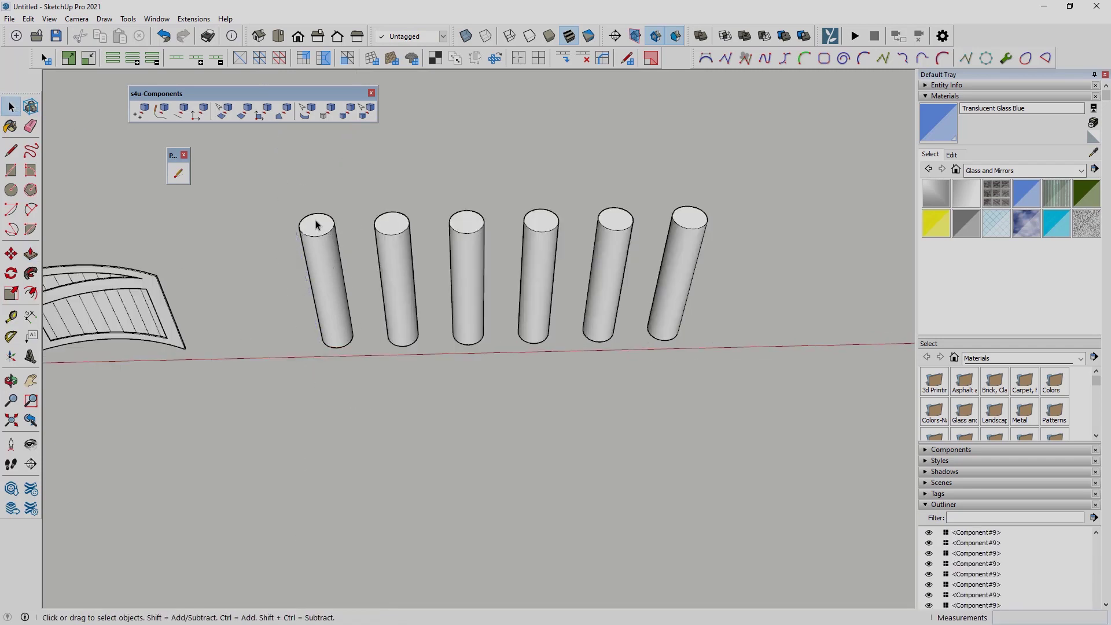
drag(324, 185, 845, 405)
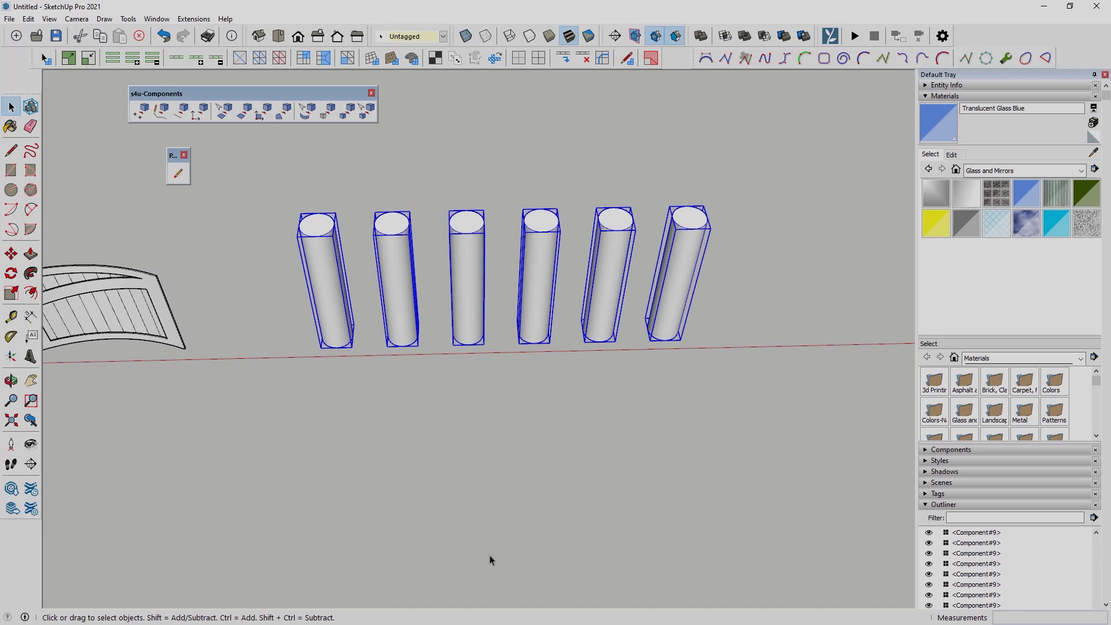
Make the six cylinders one shared component, then push one top down to shorten all
click(328, 116)
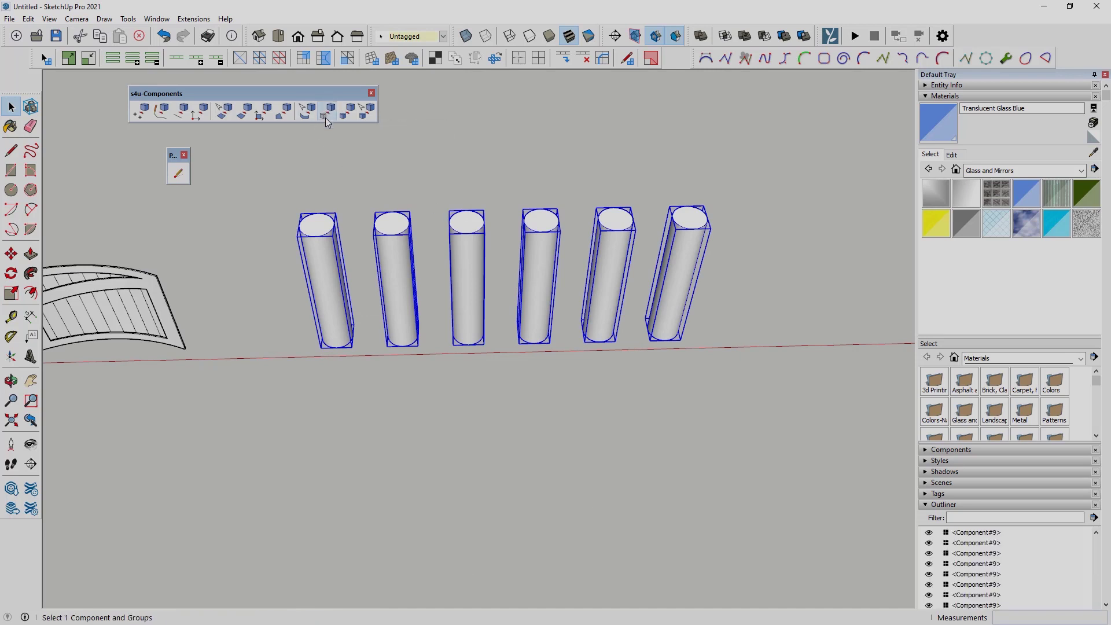
click(308, 254)
double_click(317, 230)
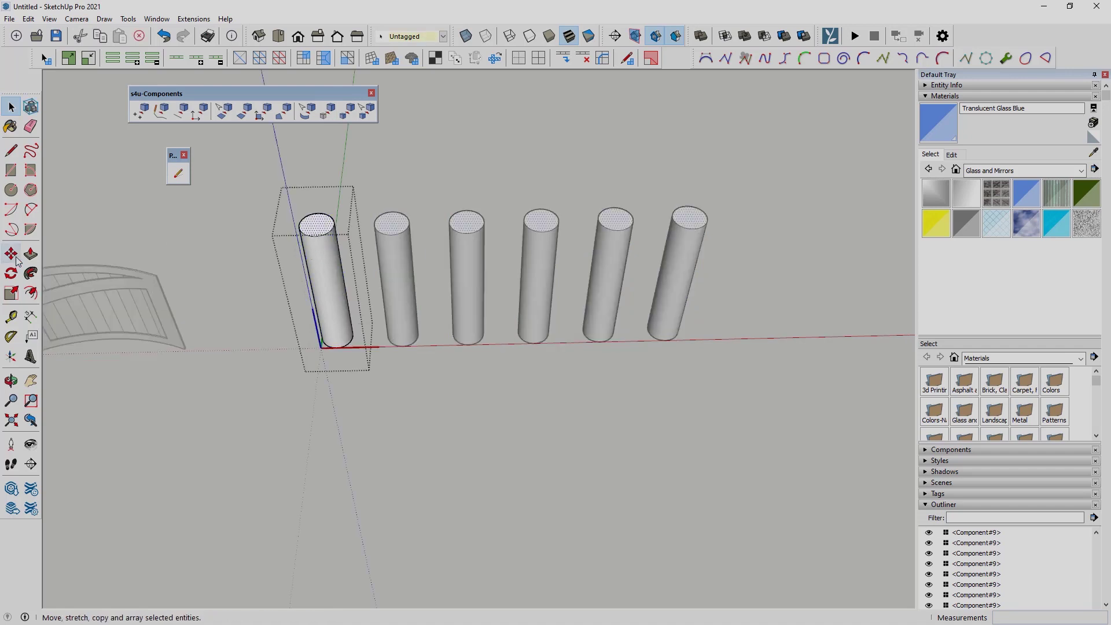
click(31, 253)
drag(319, 224, 331, 264)
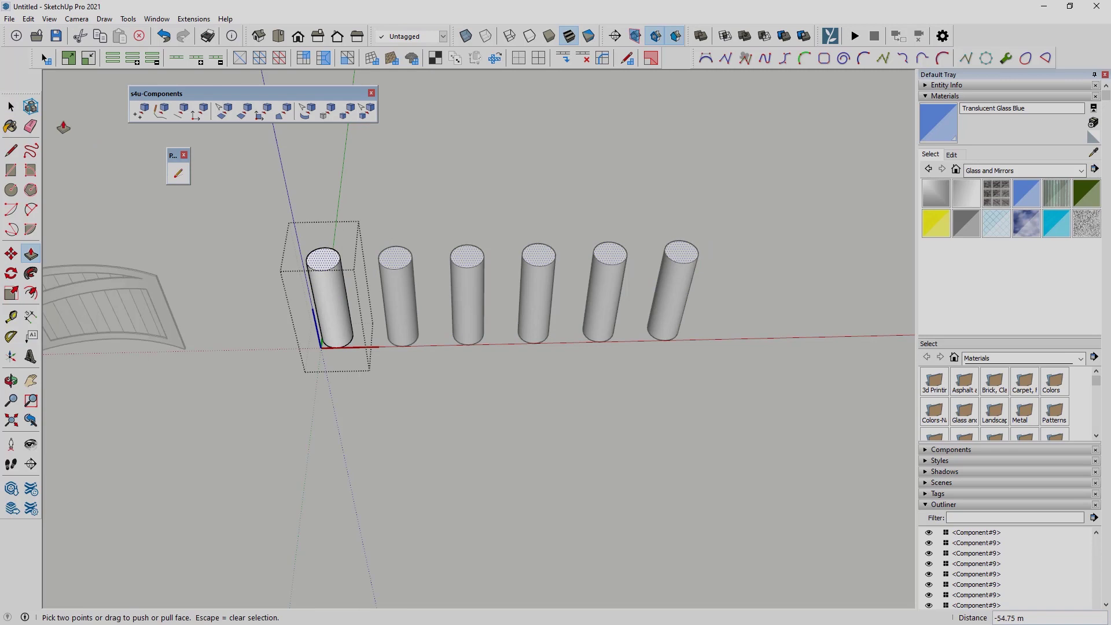
key(space)
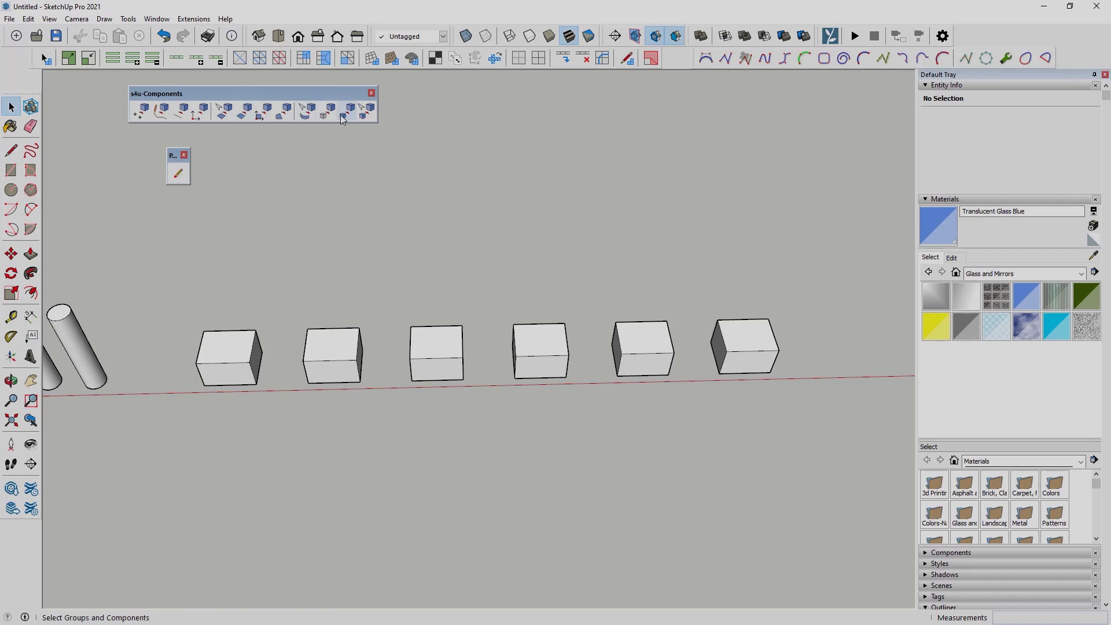
Inspect the first two cubes, pushing the second cube's top down and then undoing it
click(230, 357)
double_click(230, 350)
double_click(222, 348)
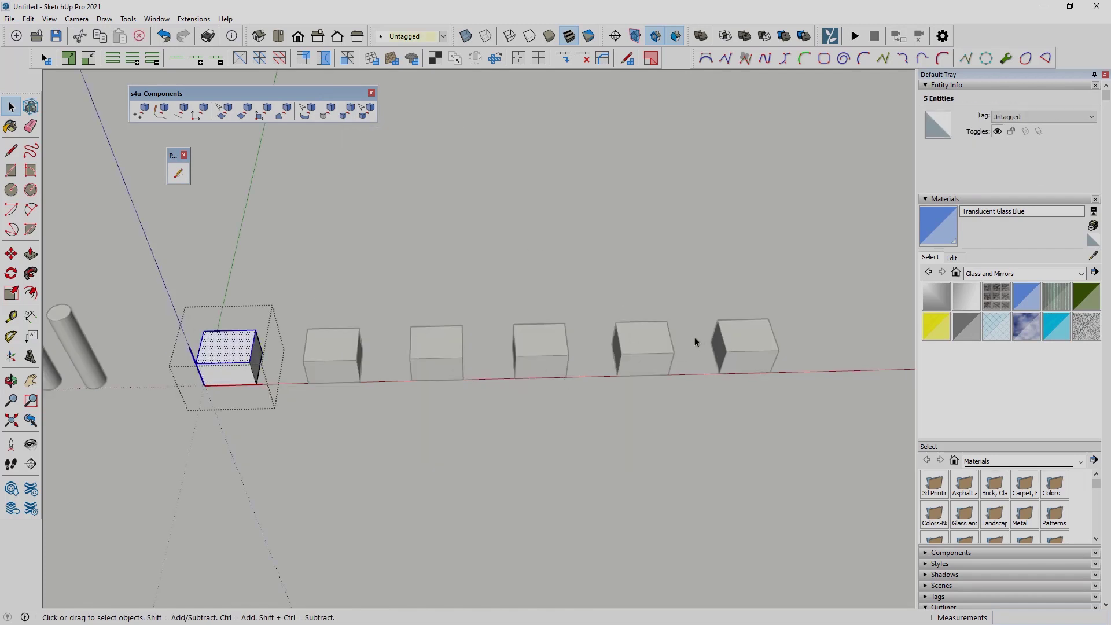
click(441, 459)
double_click(335, 347)
click(334, 347)
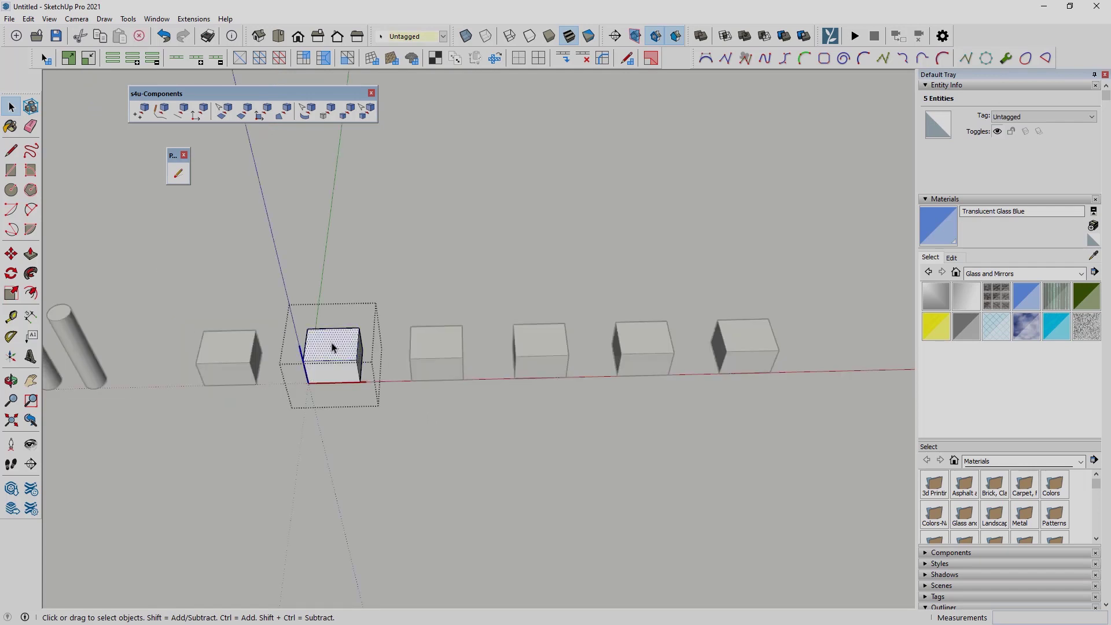
click(31, 253)
drag(329, 353, 368, 322)
key(space)
click(486, 452)
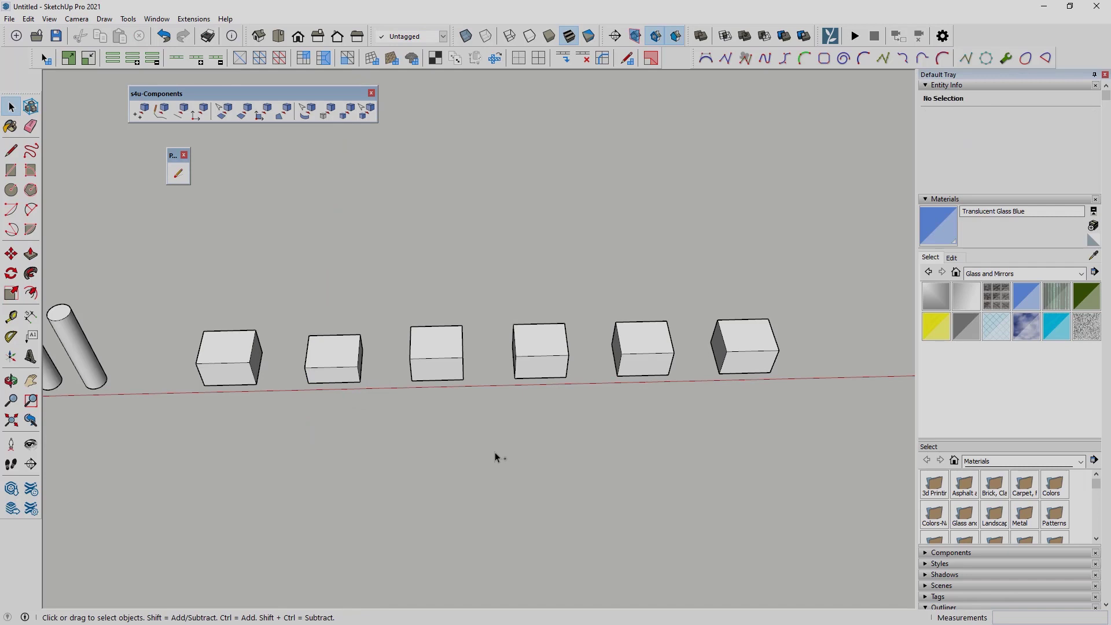
key(ctrl+z)
click(492, 428)
Check the remaining cubes to find which one is still loose geometry
click(349, 356)
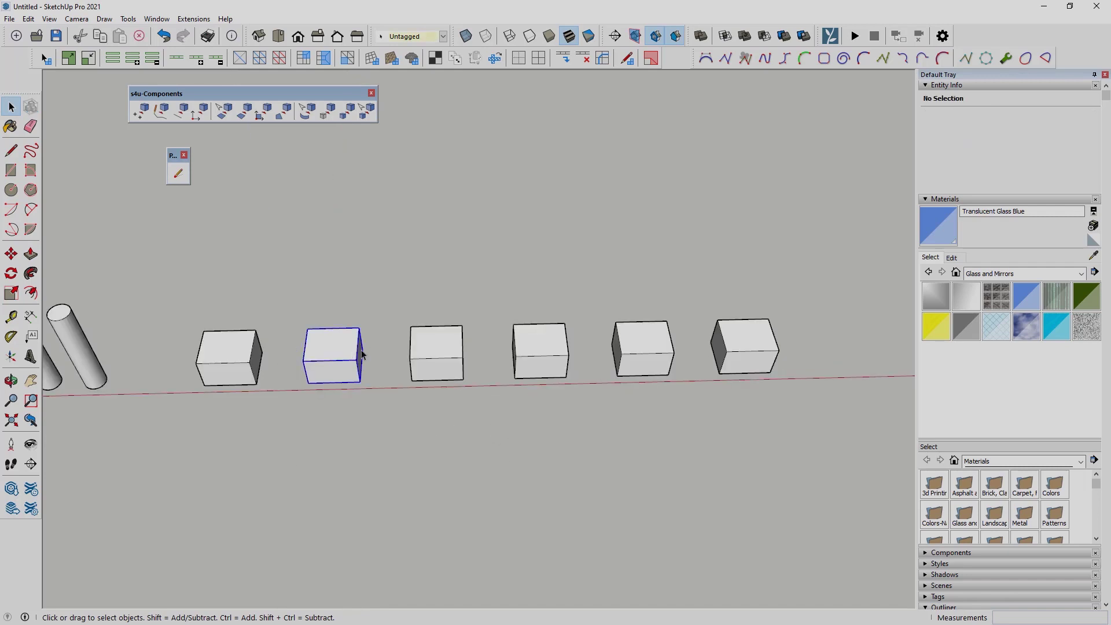
click(457, 351)
click(660, 346)
double_click(743, 346)
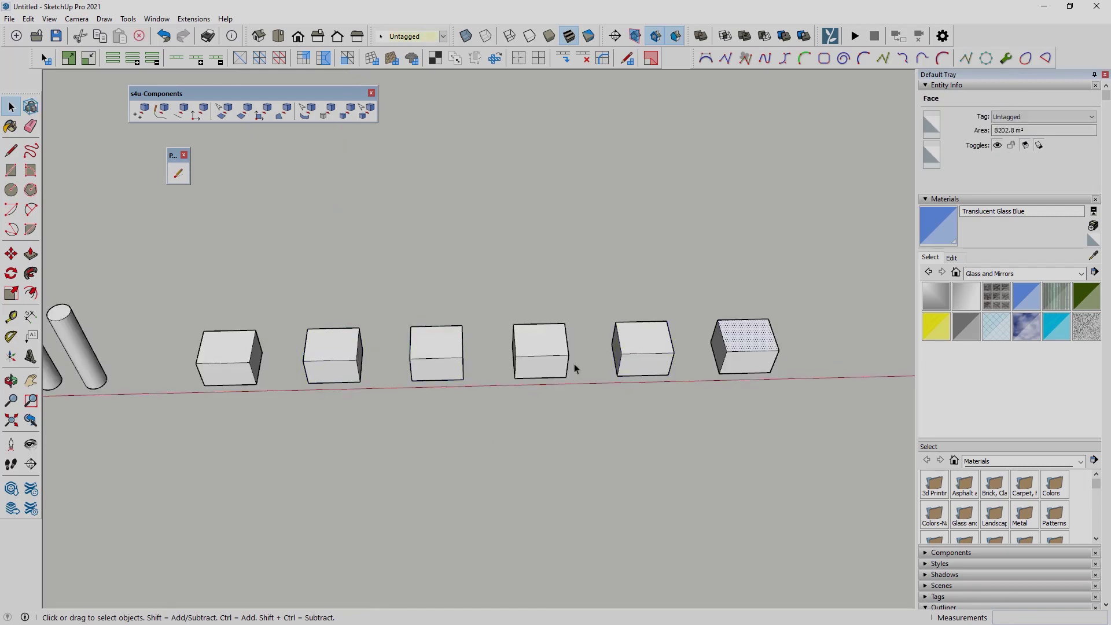
click(748, 330)
click(650, 346)
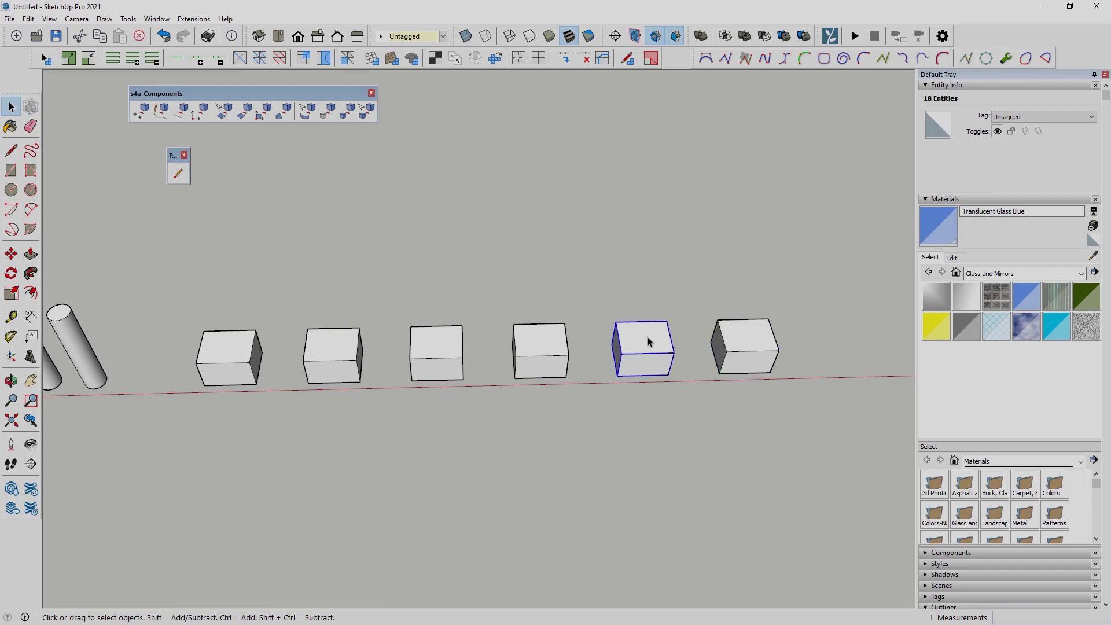
click(543, 351)
Turn the sixth cube's loose geometry into a component, then window-select all six cubes
triple_click(758, 335)
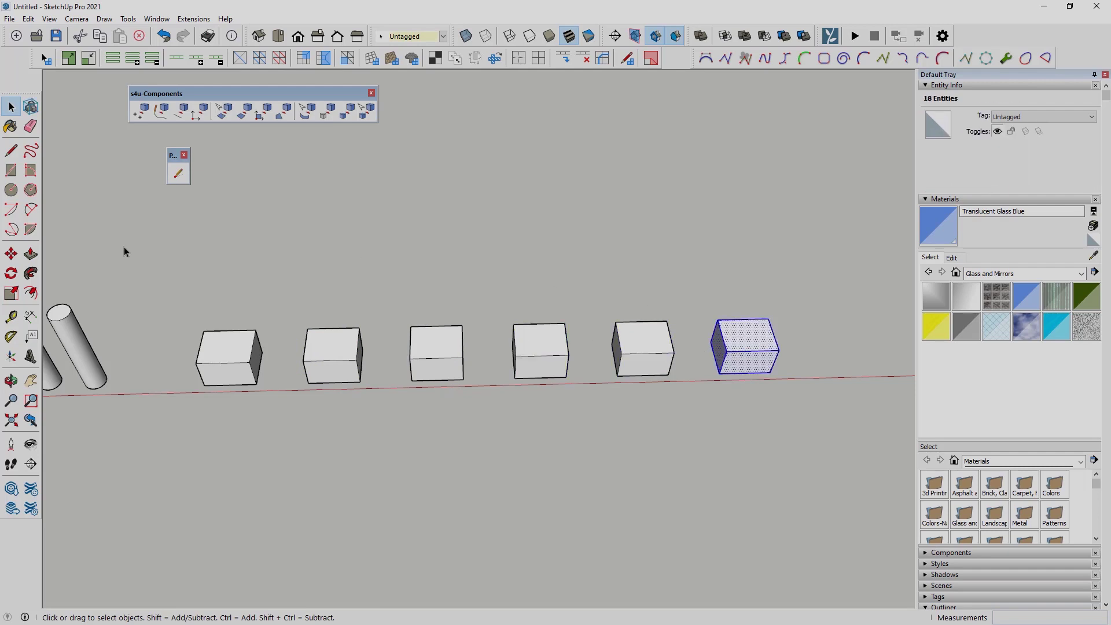
key(g)
click(601, 354)
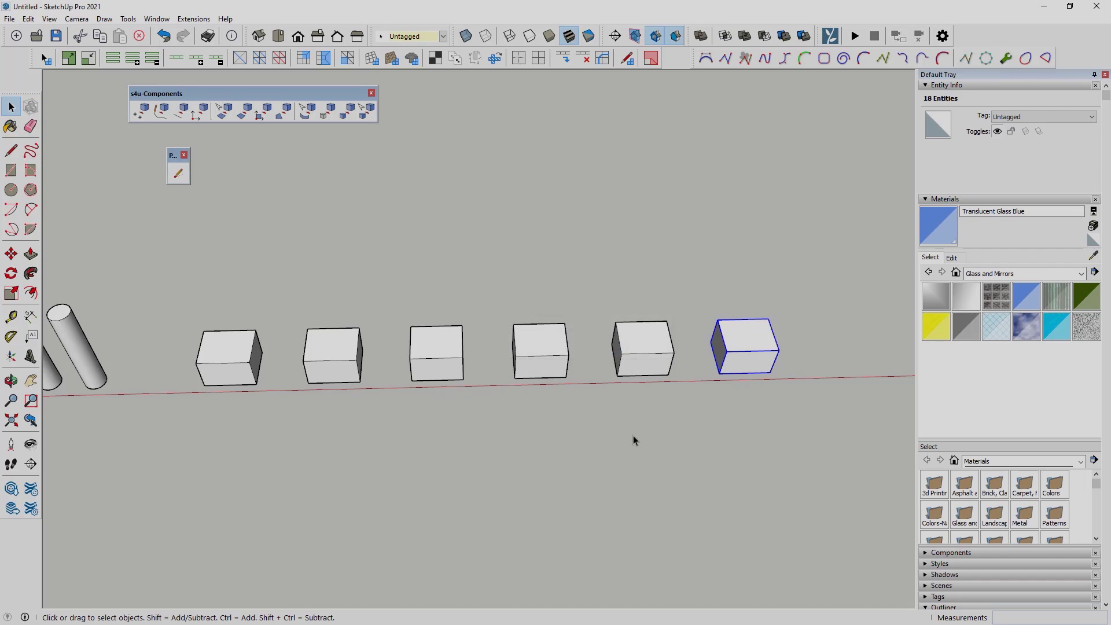
click(769, 345)
click(218, 308)
drag(144, 266, 836, 479)
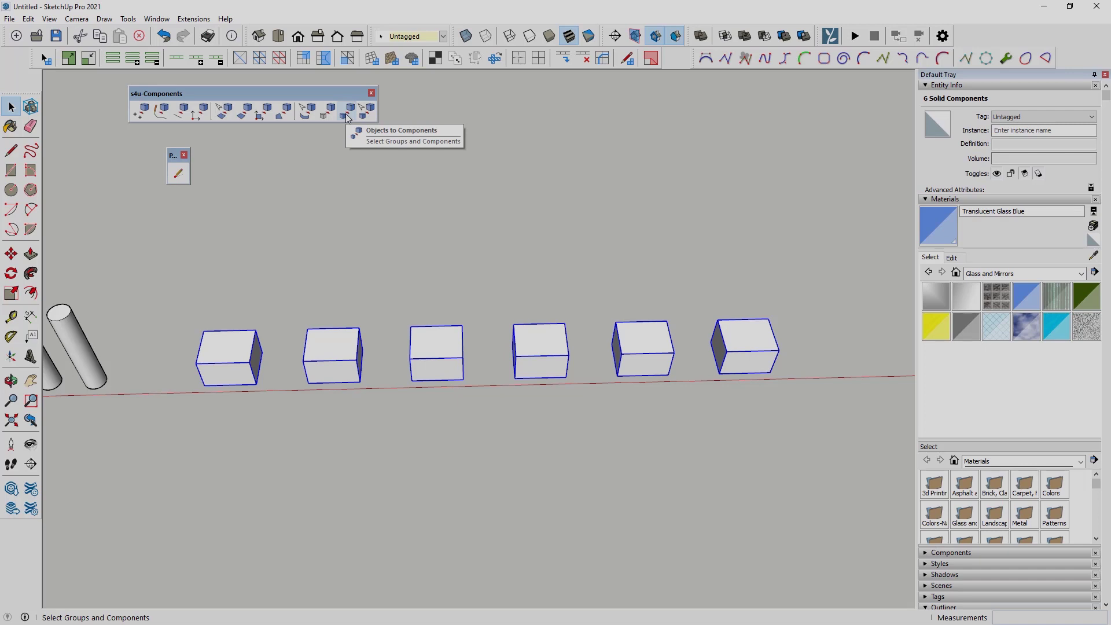
Convert the six selected cubes into copies of one component with s4u Objects to Components
click(347, 118)
double_click(227, 355)
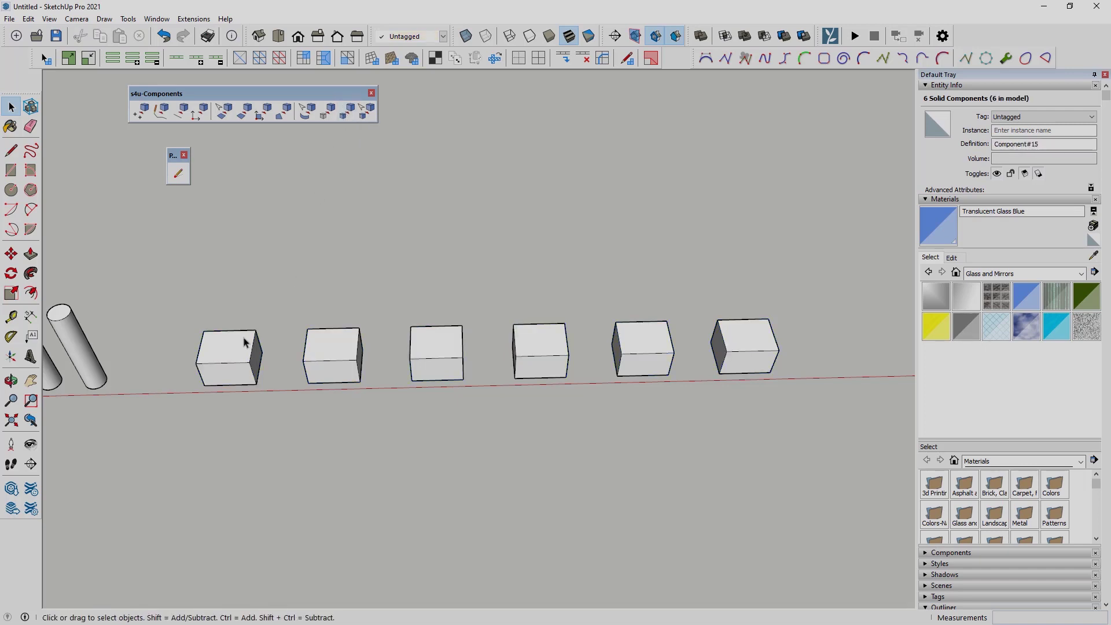
click(387, 355)
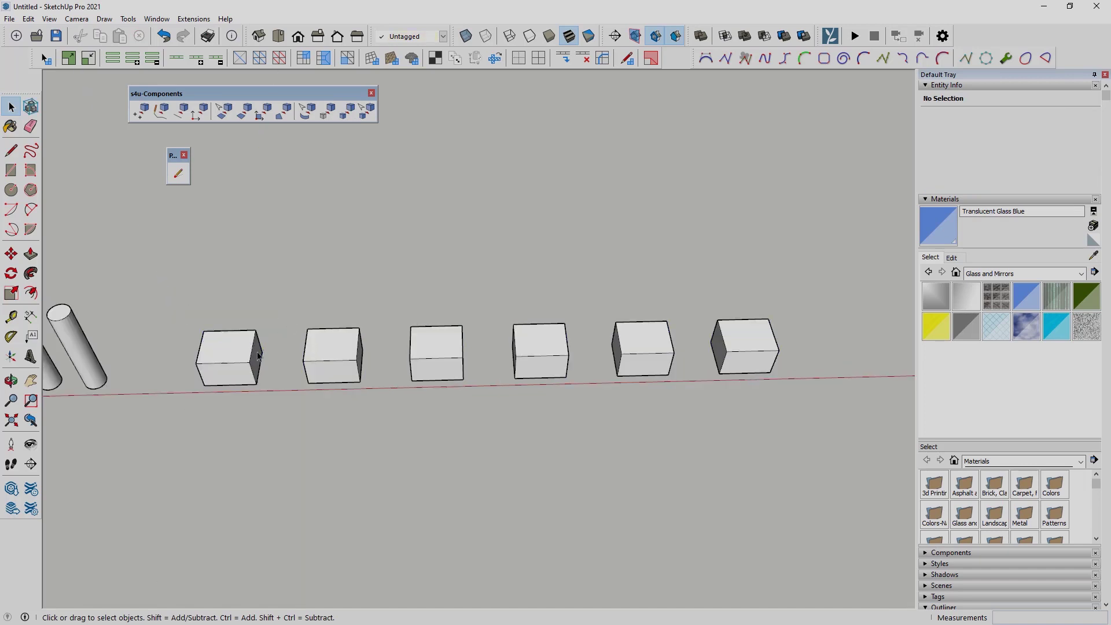
double_click(333, 354)
Pull one cube's top up so all six rise together, then undo to restore the cylinder
click(333, 344)
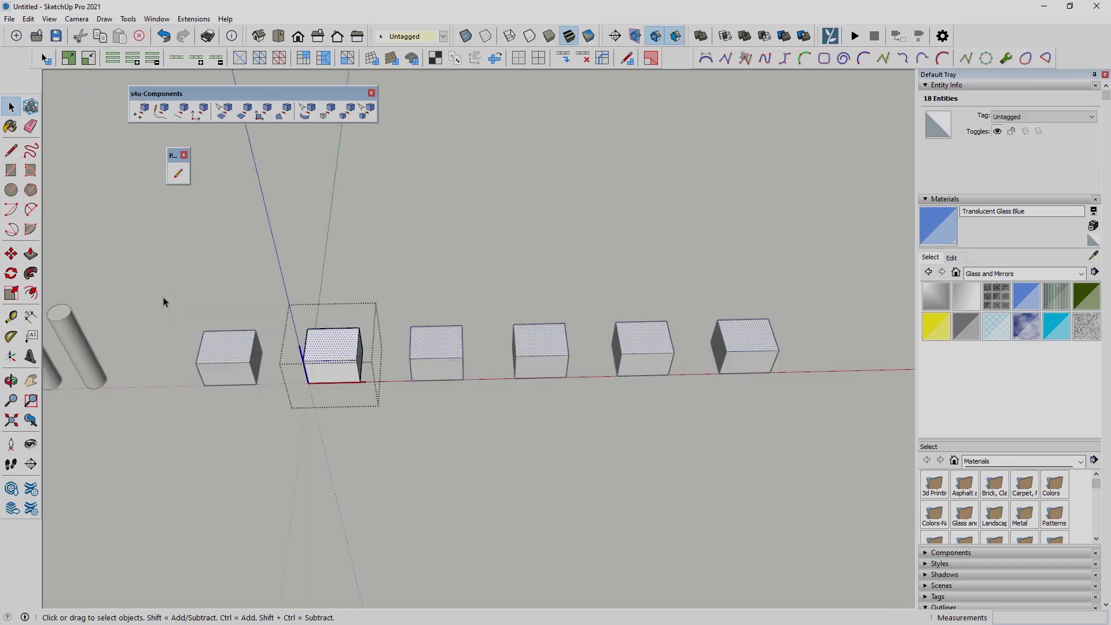
click(31, 253)
drag(333, 346, 327, 325)
key(space)
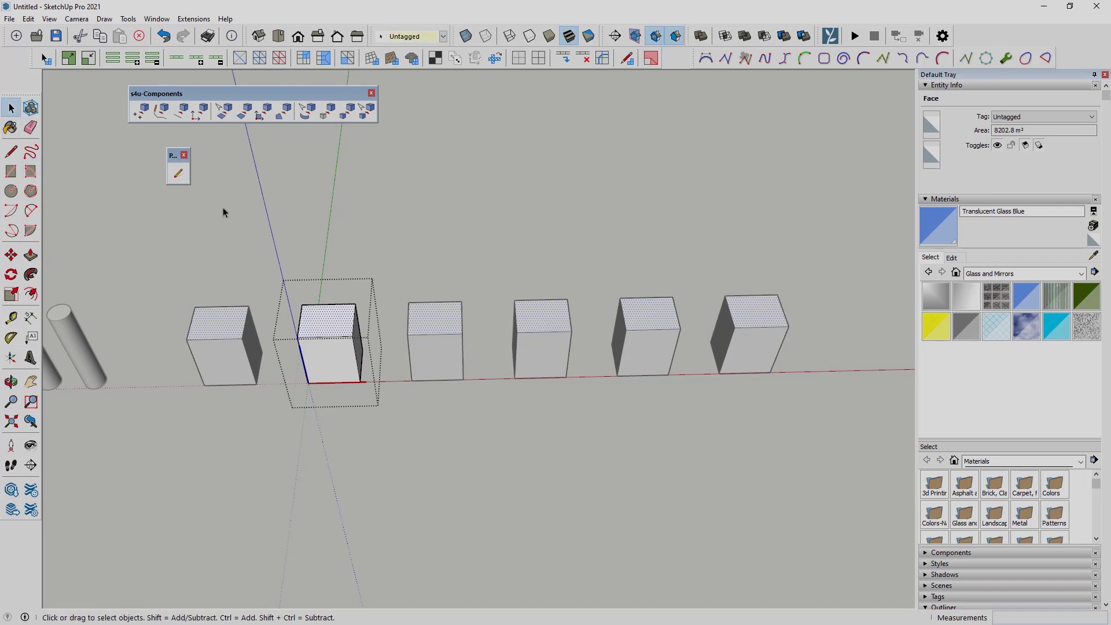
click(223, 212)
middle_drag(224, 212, 499, 303)
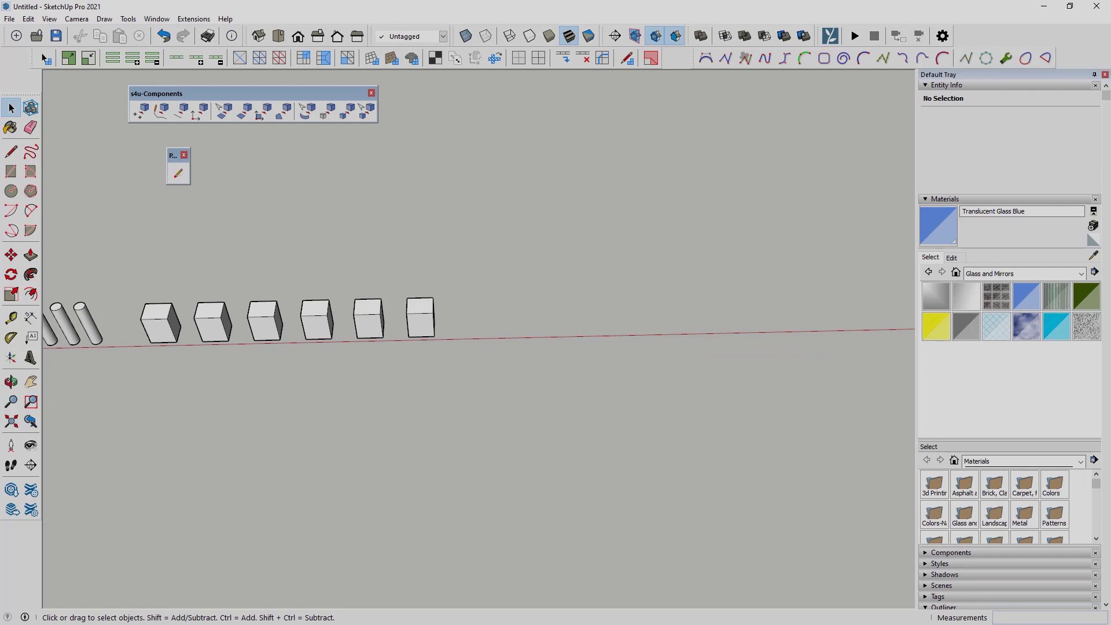
key(ctrl+z)
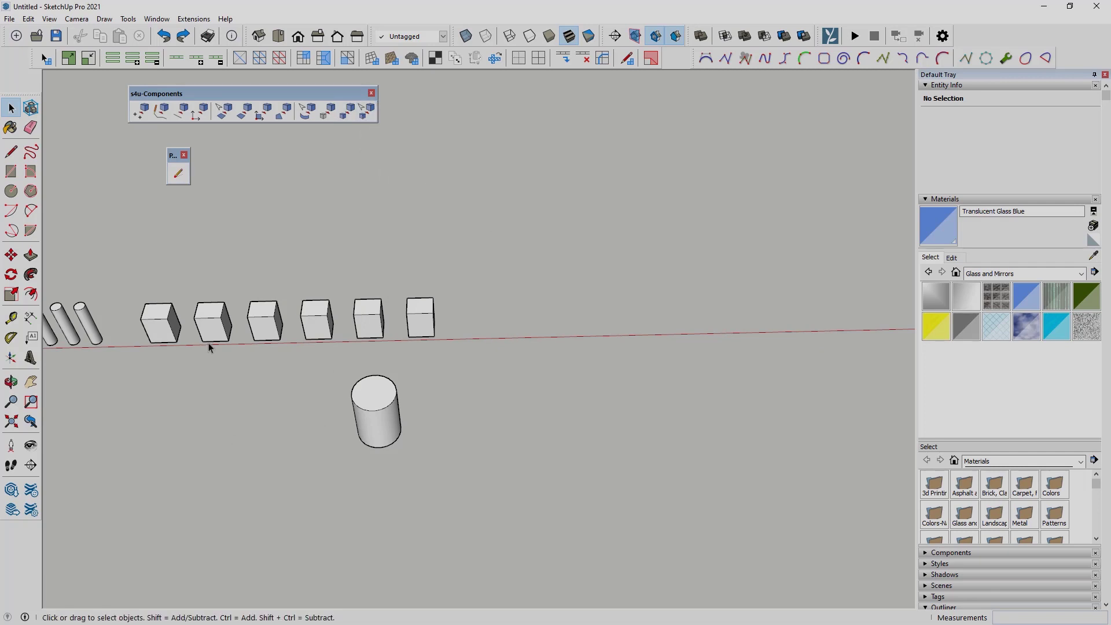
Swap the six selected boxes for the cylinder component using s4u Replace Components
drag(124, 254, 481, 364)
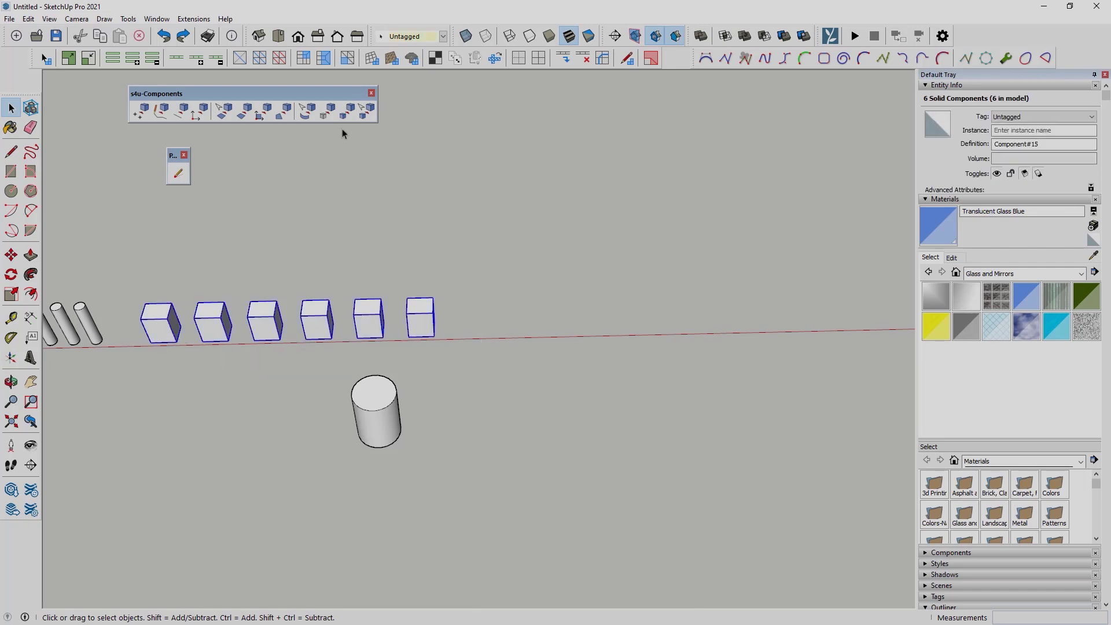
click(366, 111)
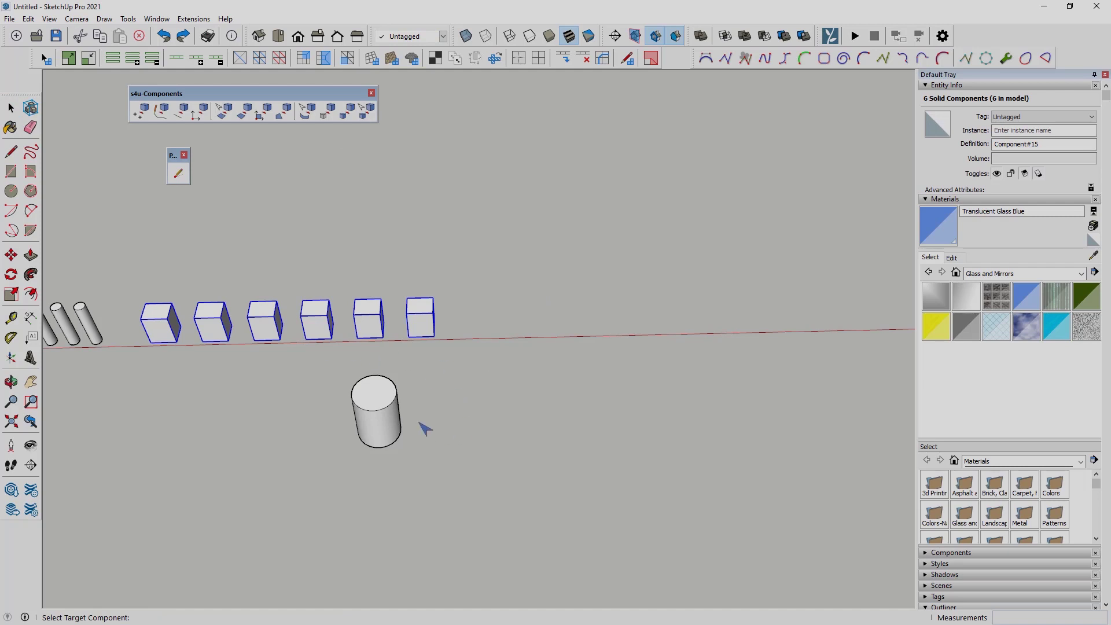
click(378, 389)
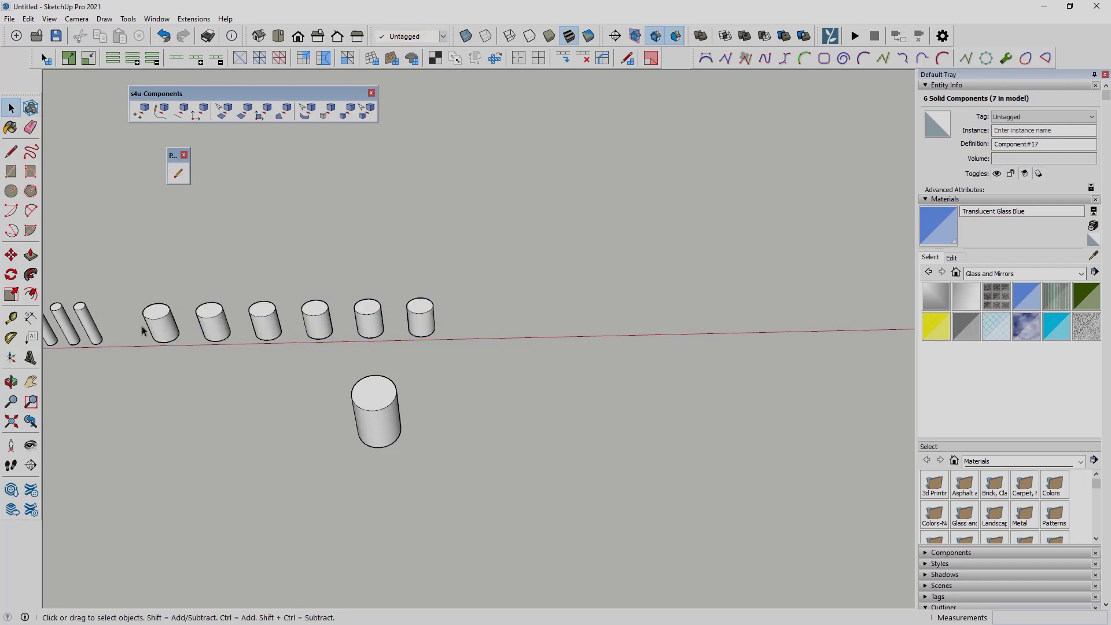
scroll(139, 320, up, 2)
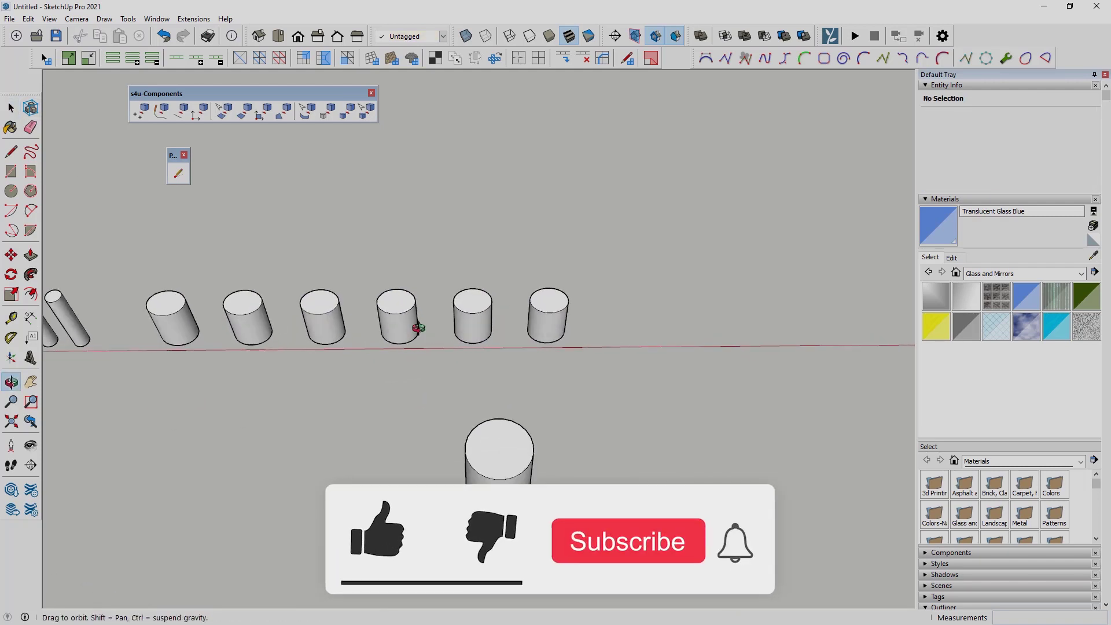